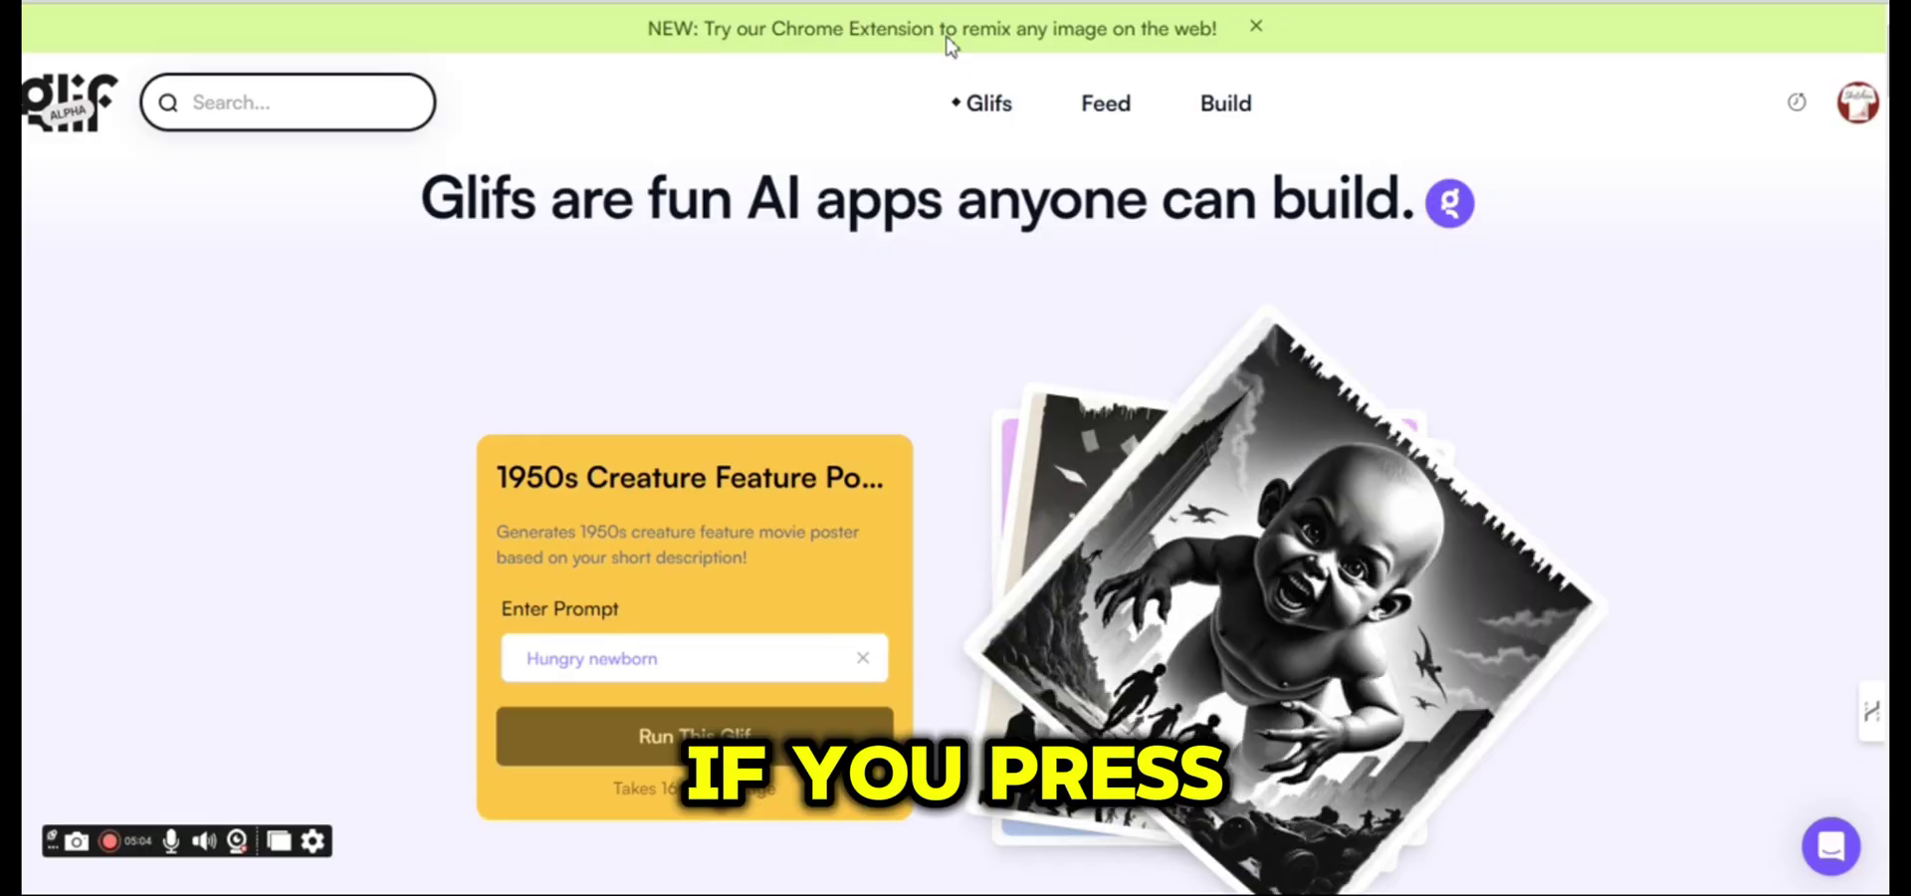
# Add the 'Glif: Remix the web with AI' extension from the Chrome Web Store, then return to glif.app
pyautogui.click(947, 40)
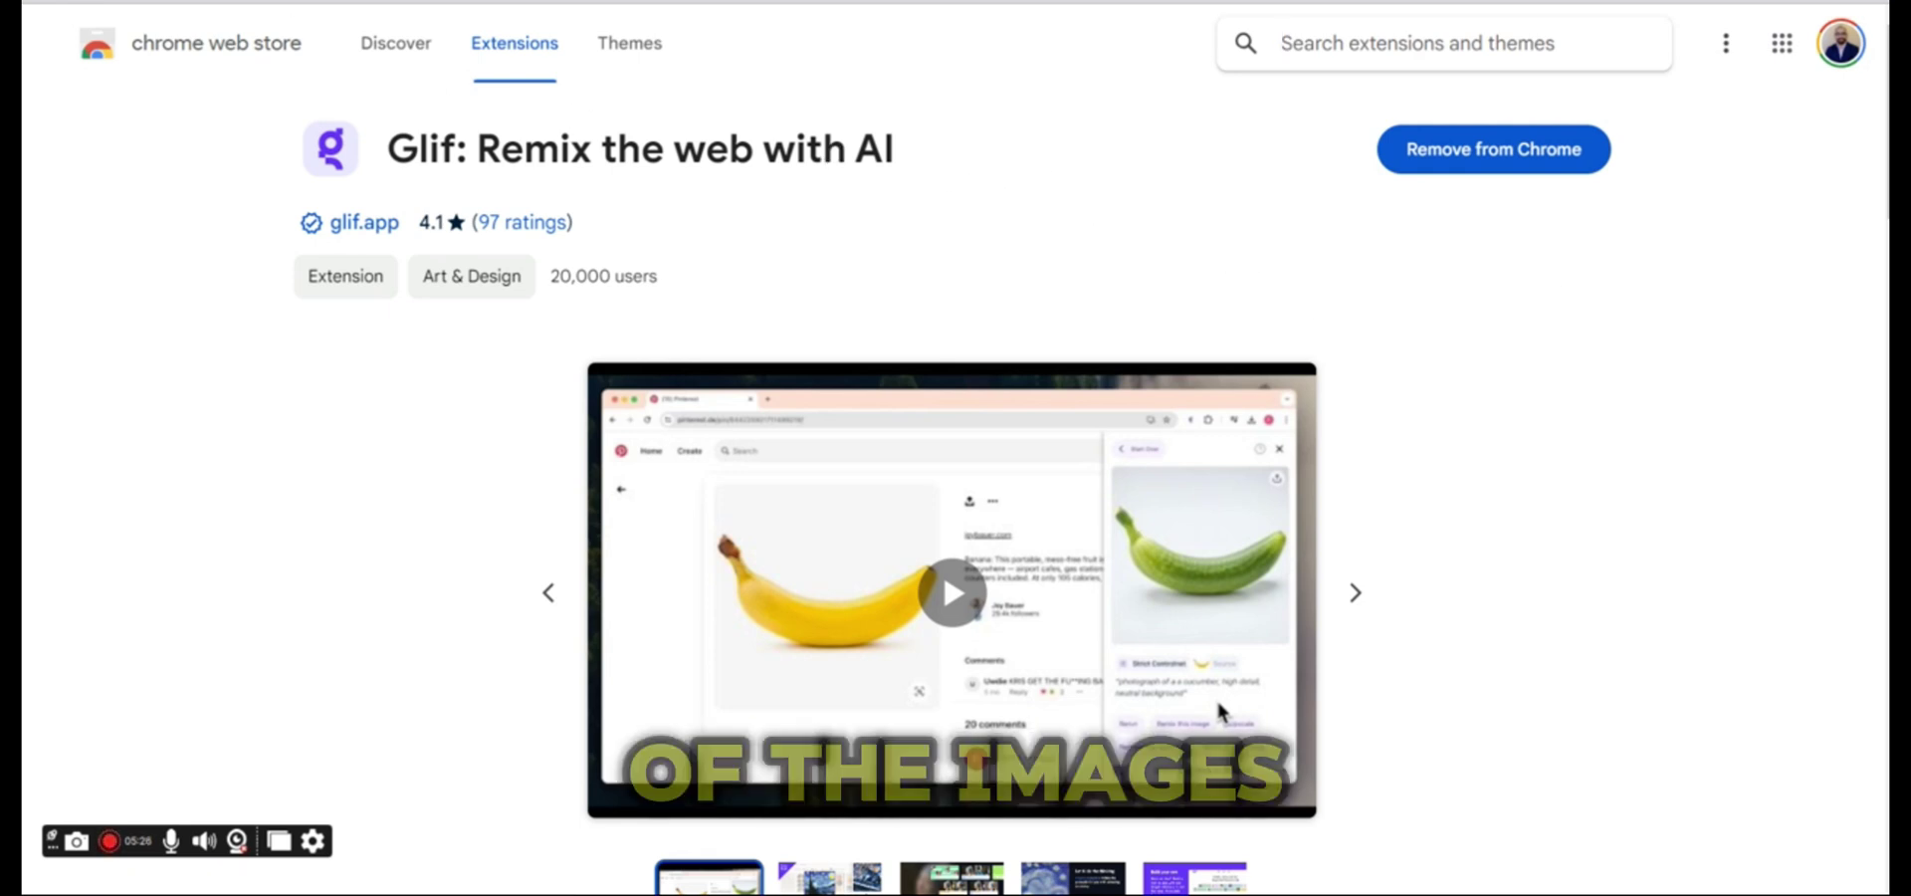
pyautogui.hotkey('ctrl', 'Tab')
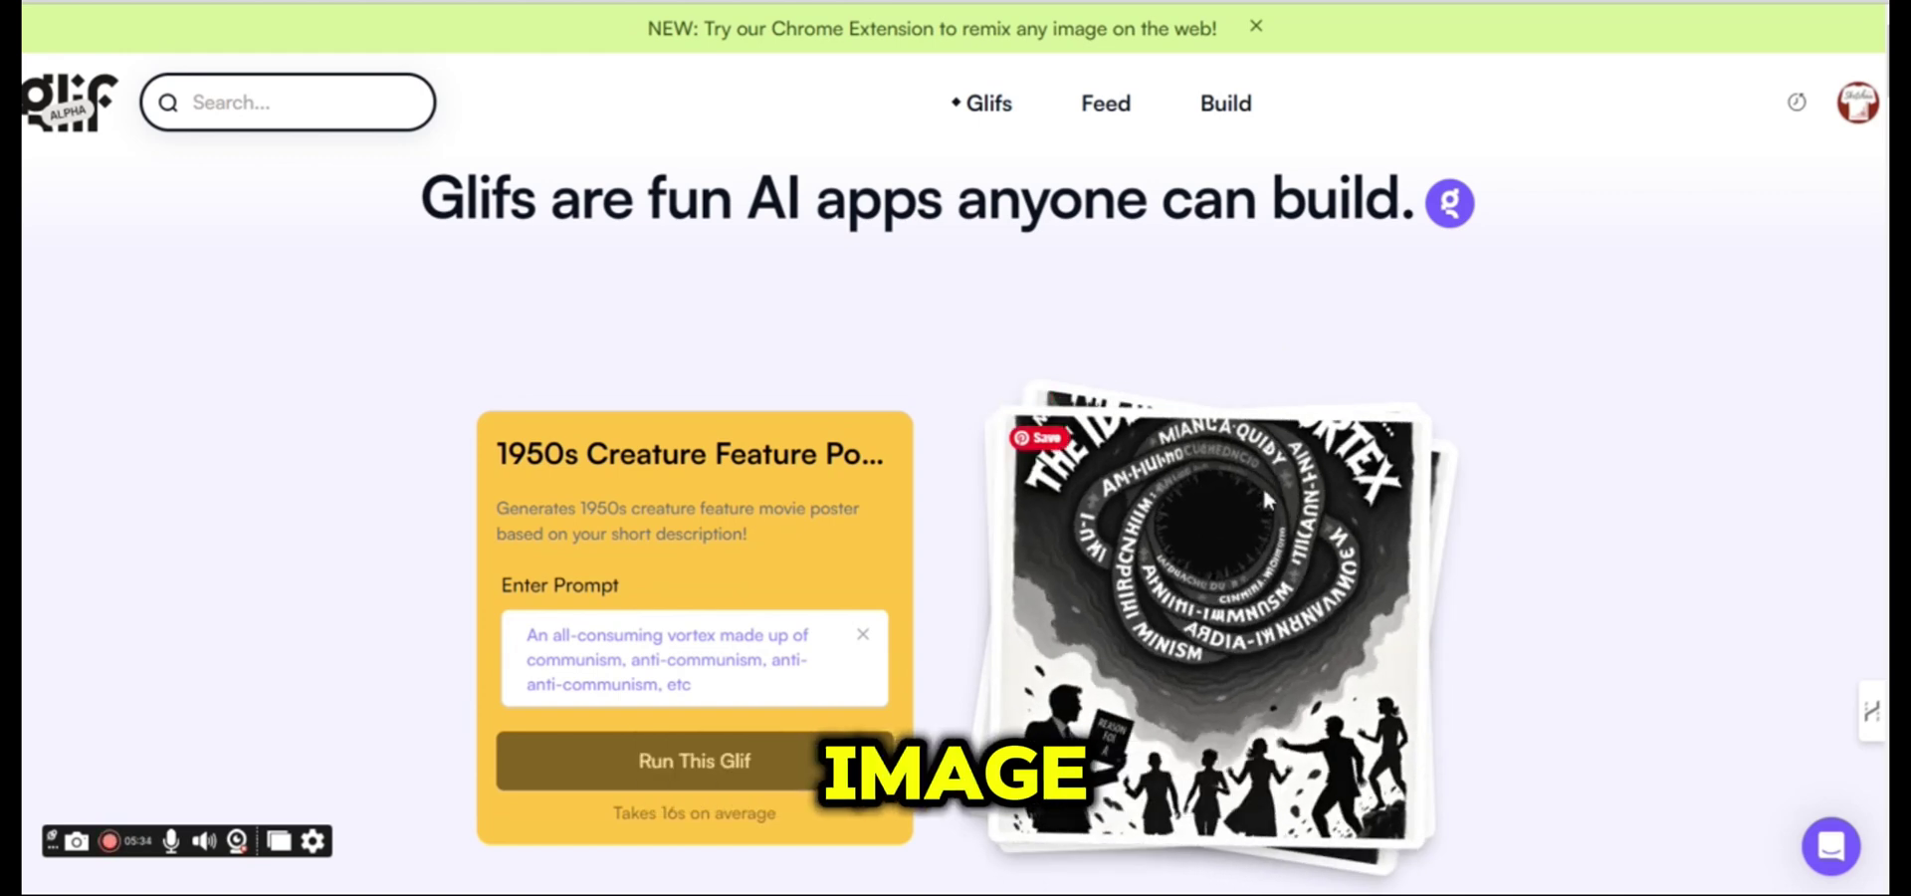
pyautogui.rightClick(1185, 512)
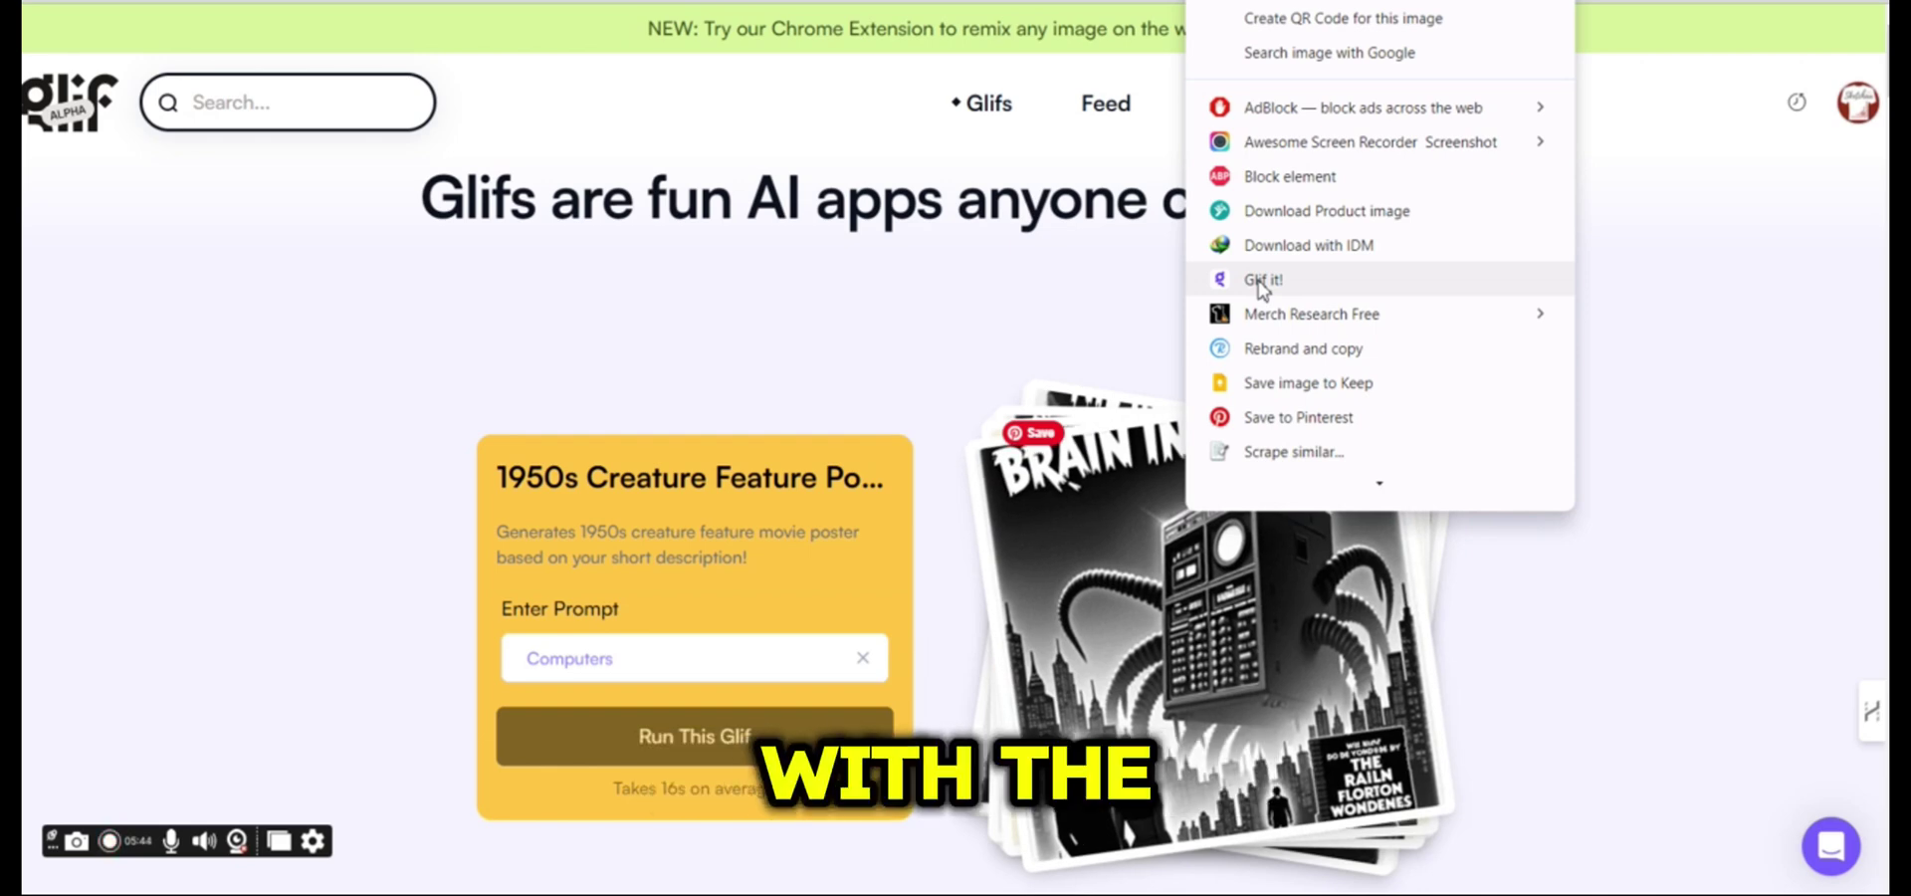
pyautogui.click(1262, 283)
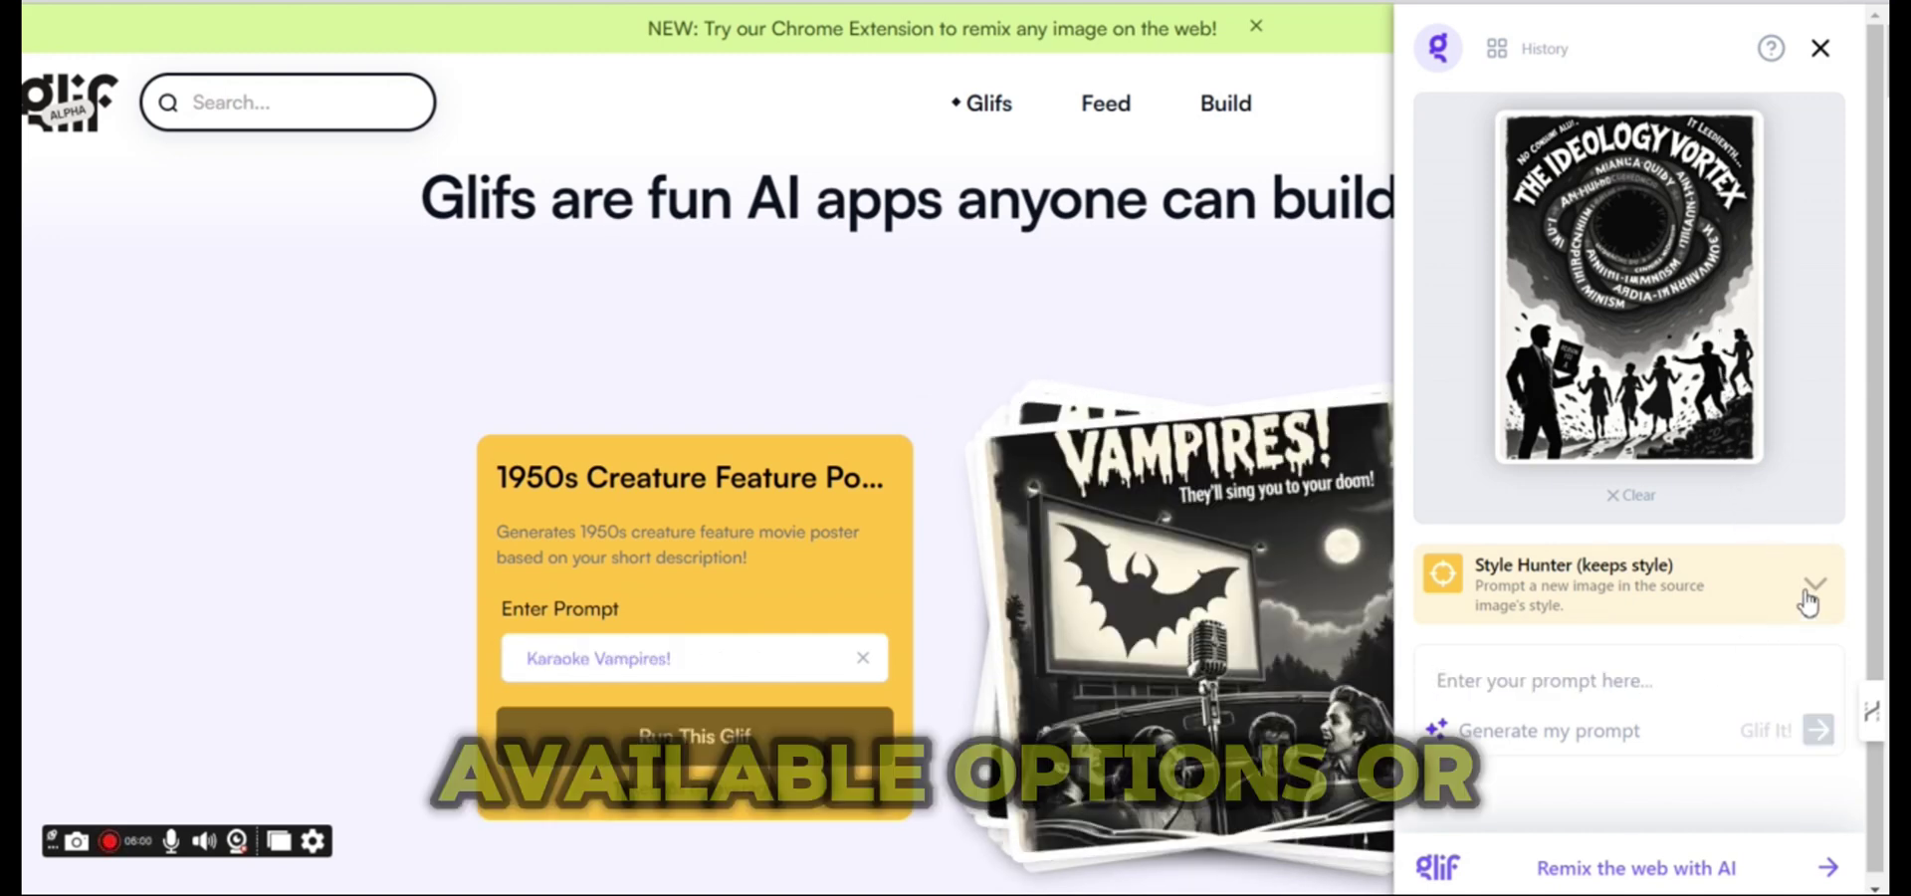
pyautogui.click(1811, 587)
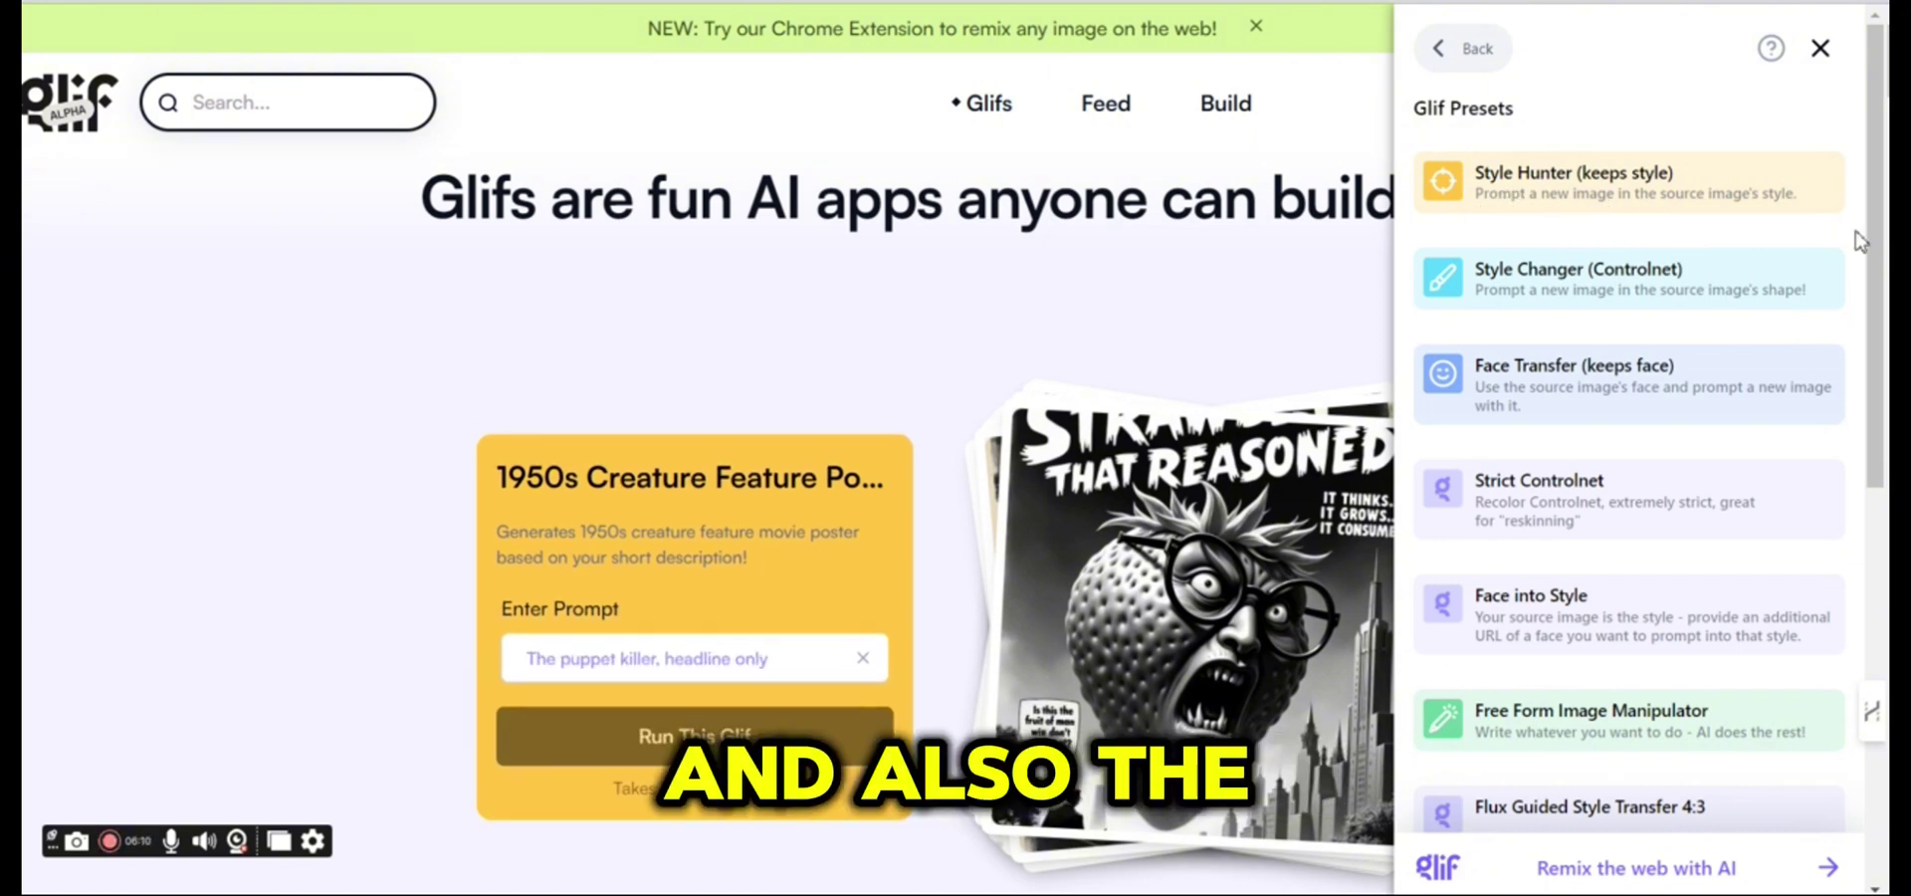
pyautogui.moveTo(1877, 253); pyautogui.dragTo(1866, 624)
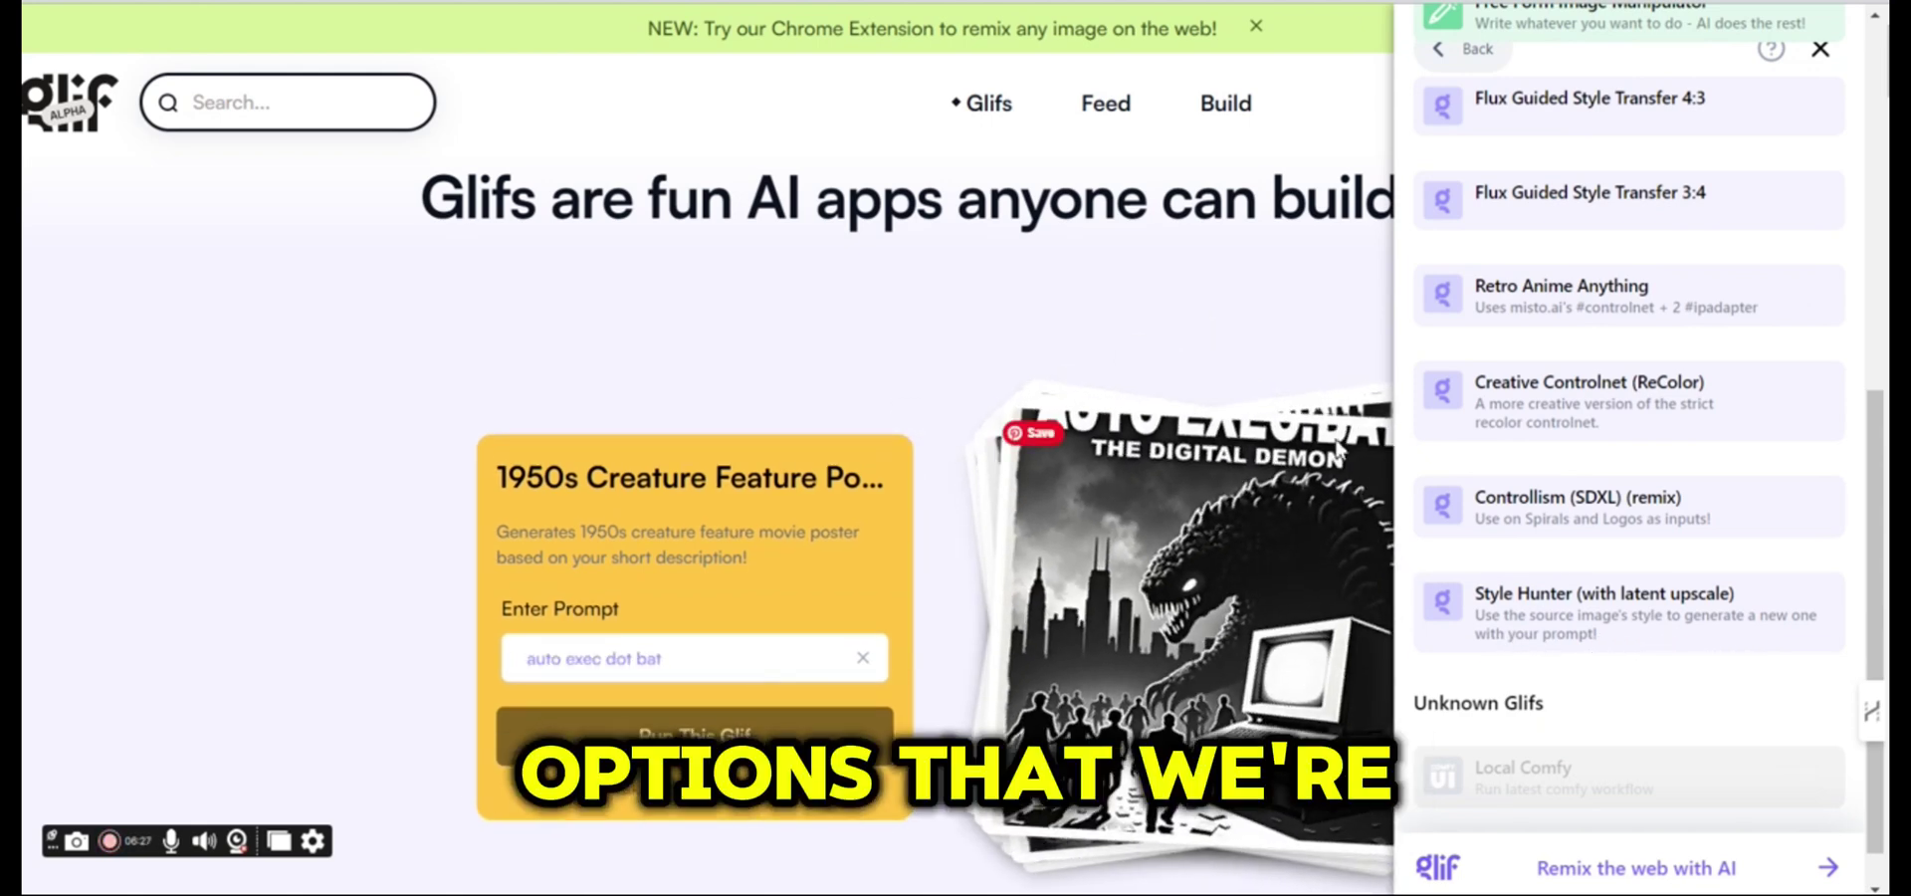
pyautogui.click(1820, 49)
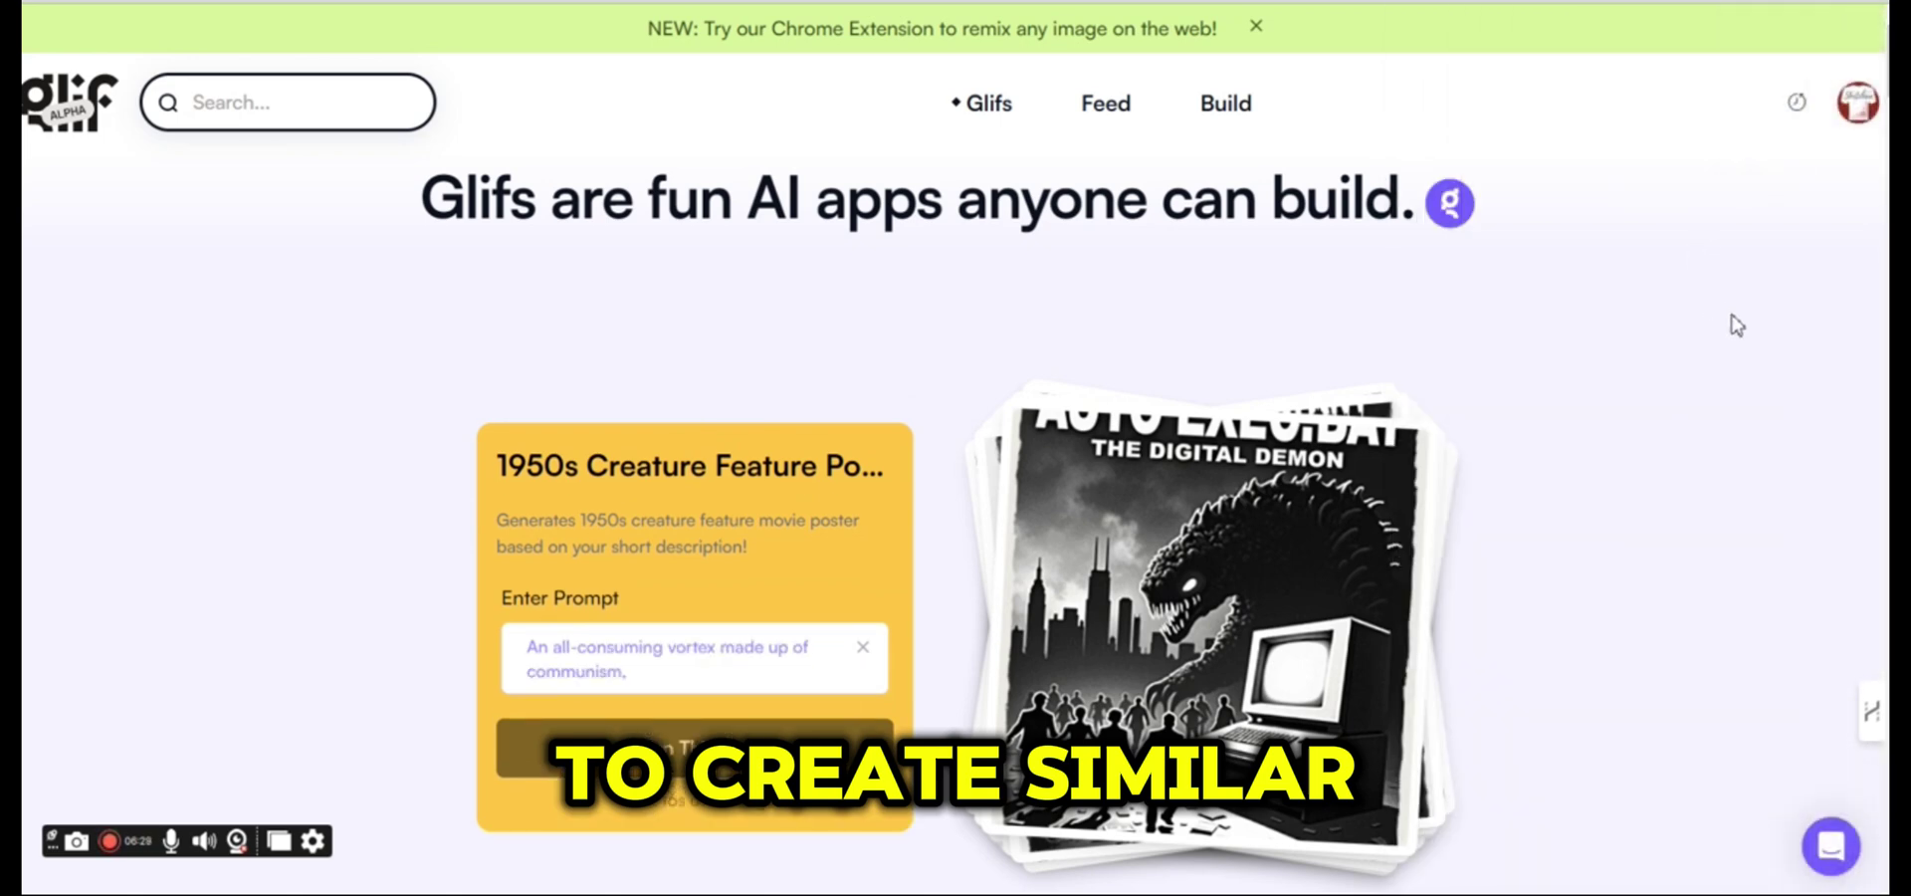
# Send the AUTO EXEC.BAT poster to Glif with 'Glif it!' and focus the prompt box
pyautogui.rightClick(1270, 552)
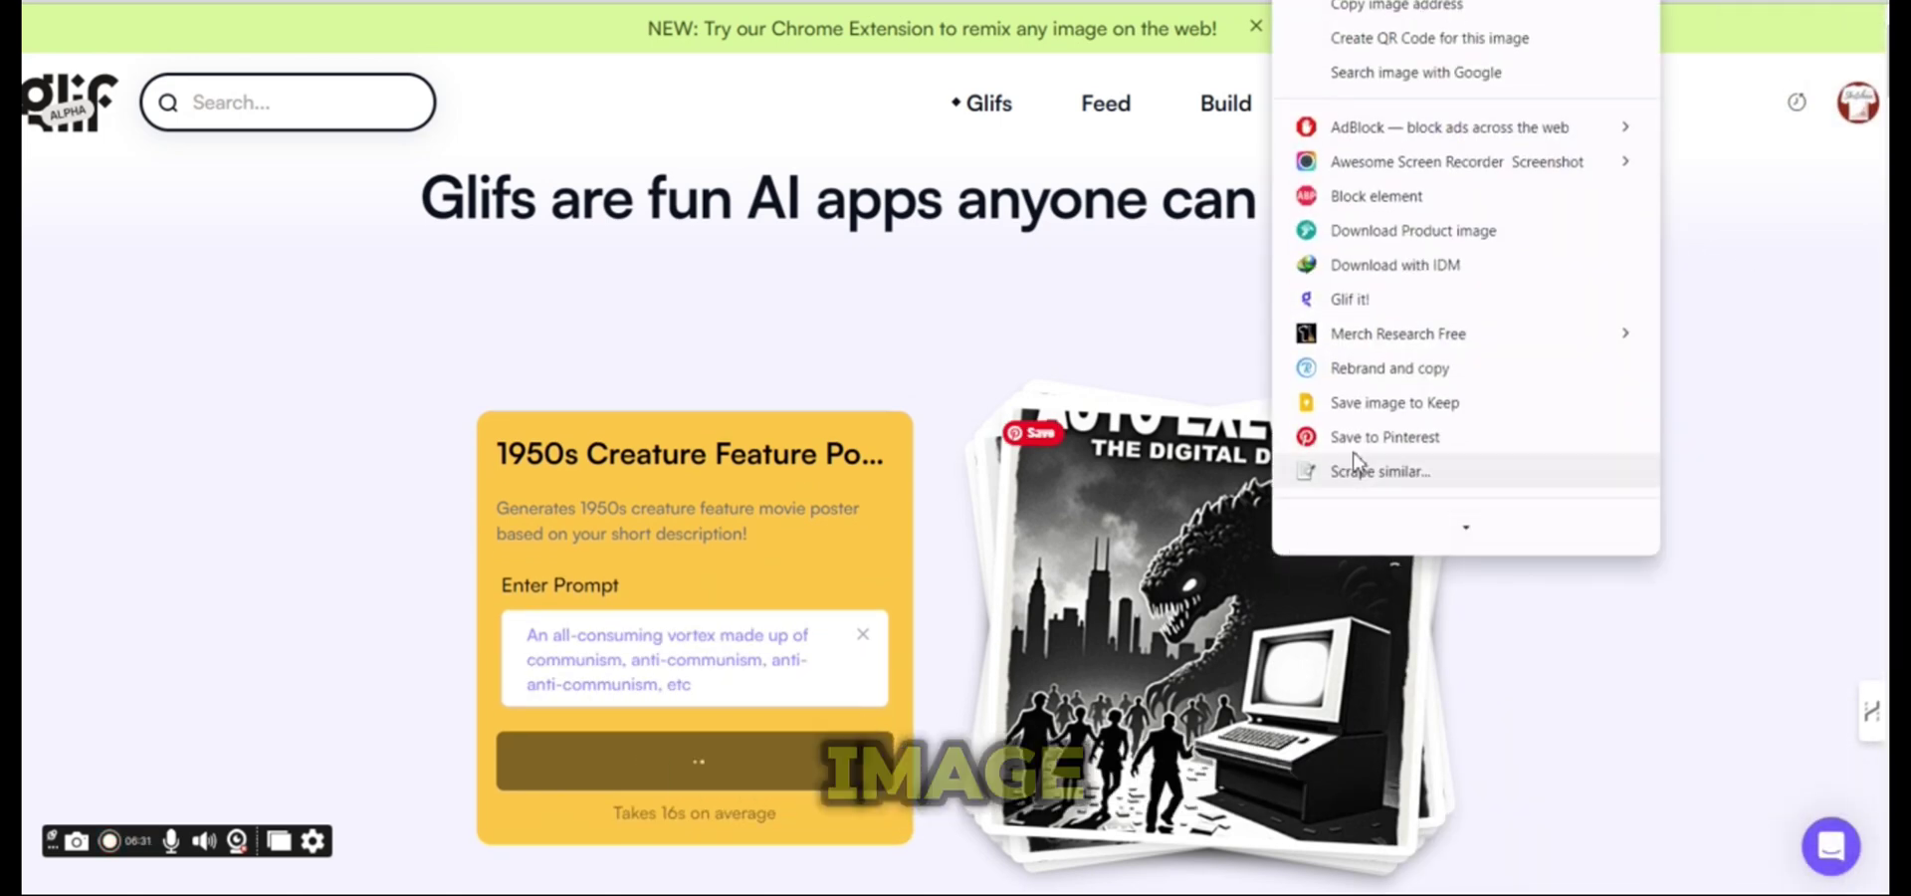
pyautogui.click(1386, 298)
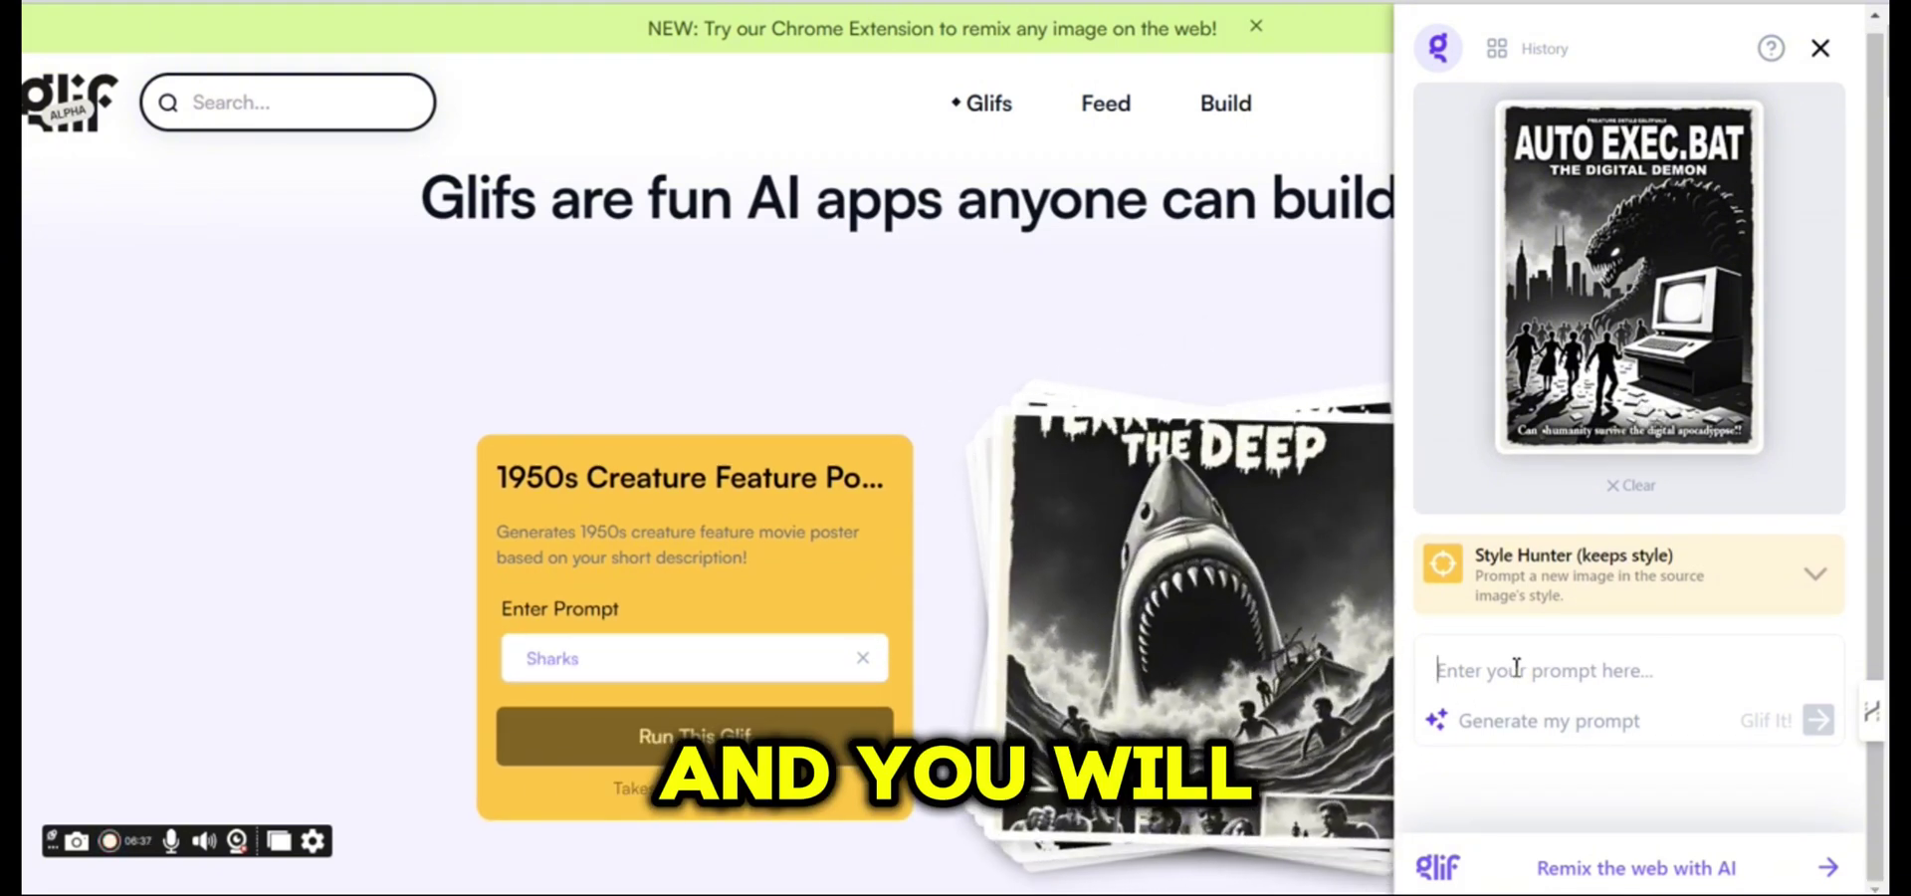
pyautogui.click(1517, 667)
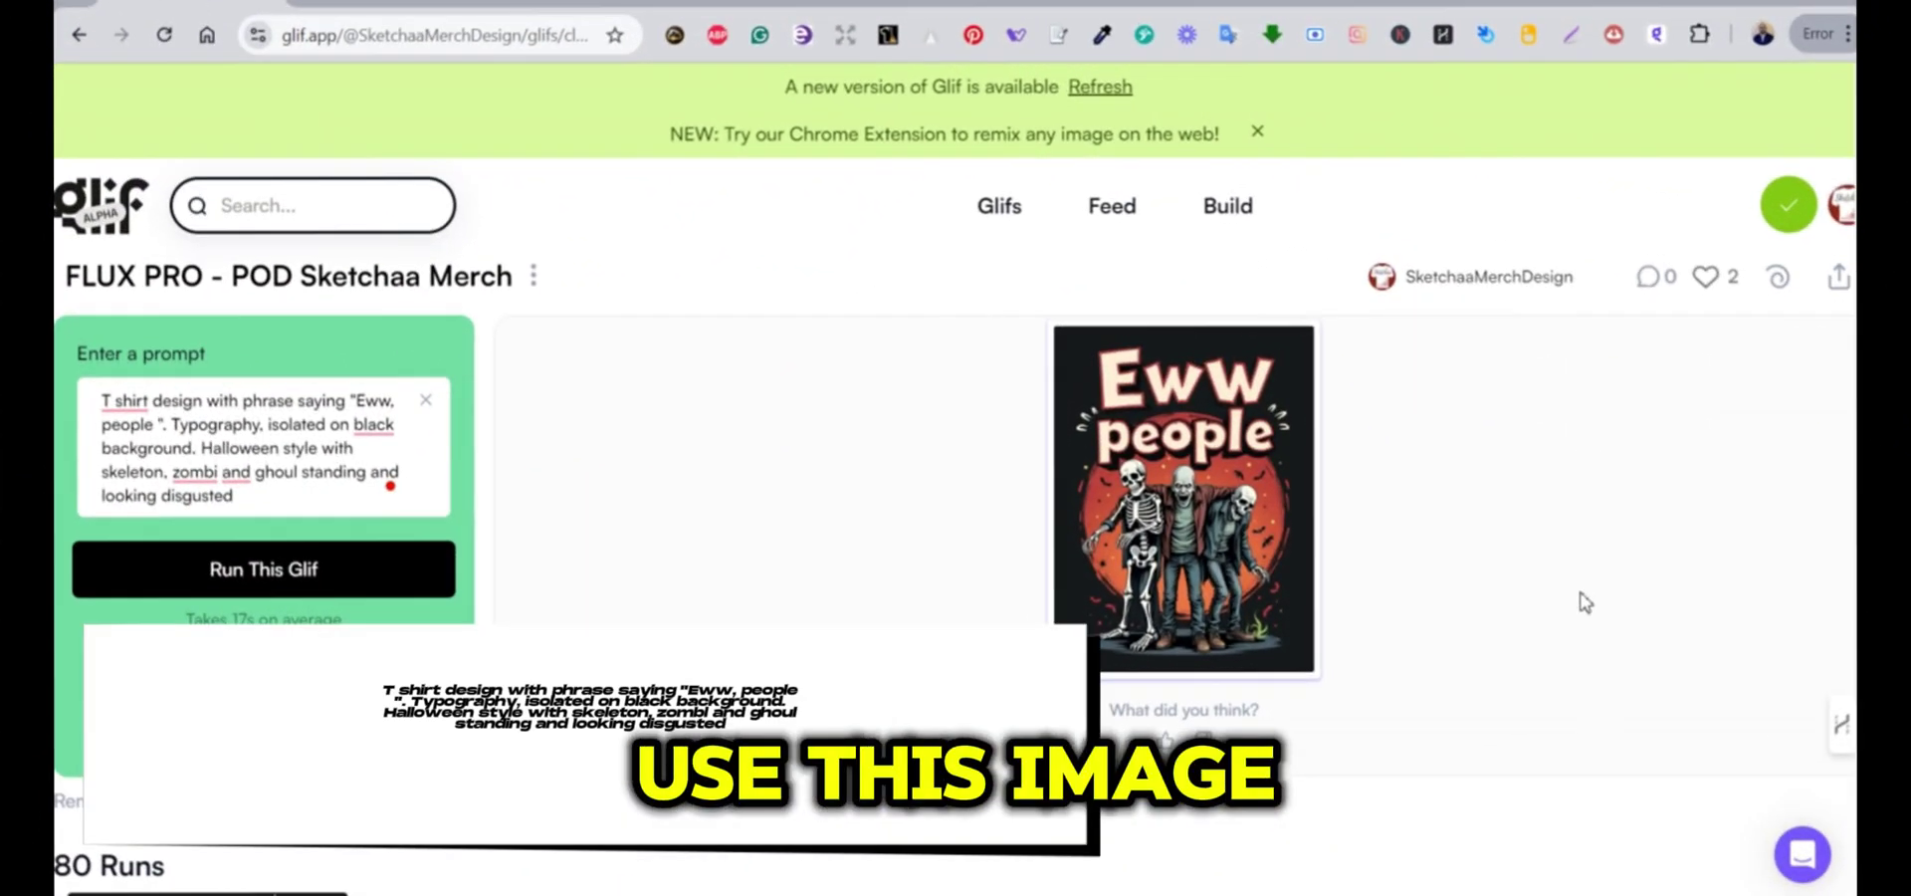
# Remix the Eww people design with the prompt 'a t-shirt design of a cool cat wearing sunglasses'
pyautogui.rightClick(1251, 397)
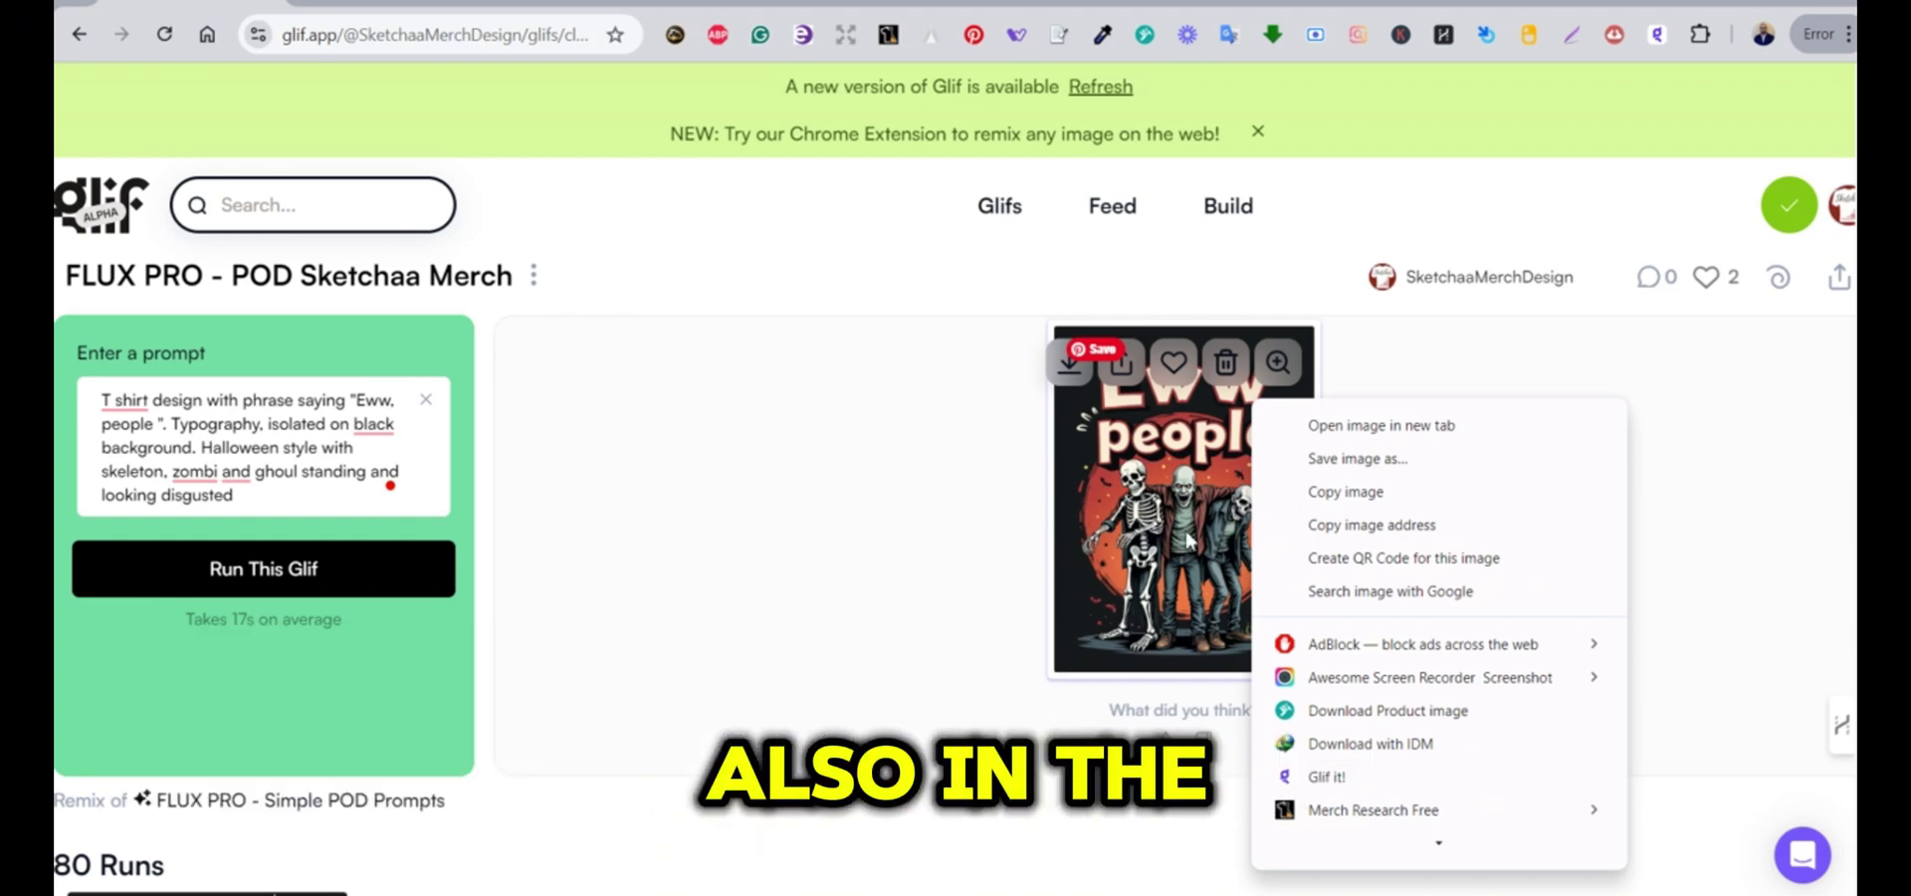
pyautogui.click(1389, 789)
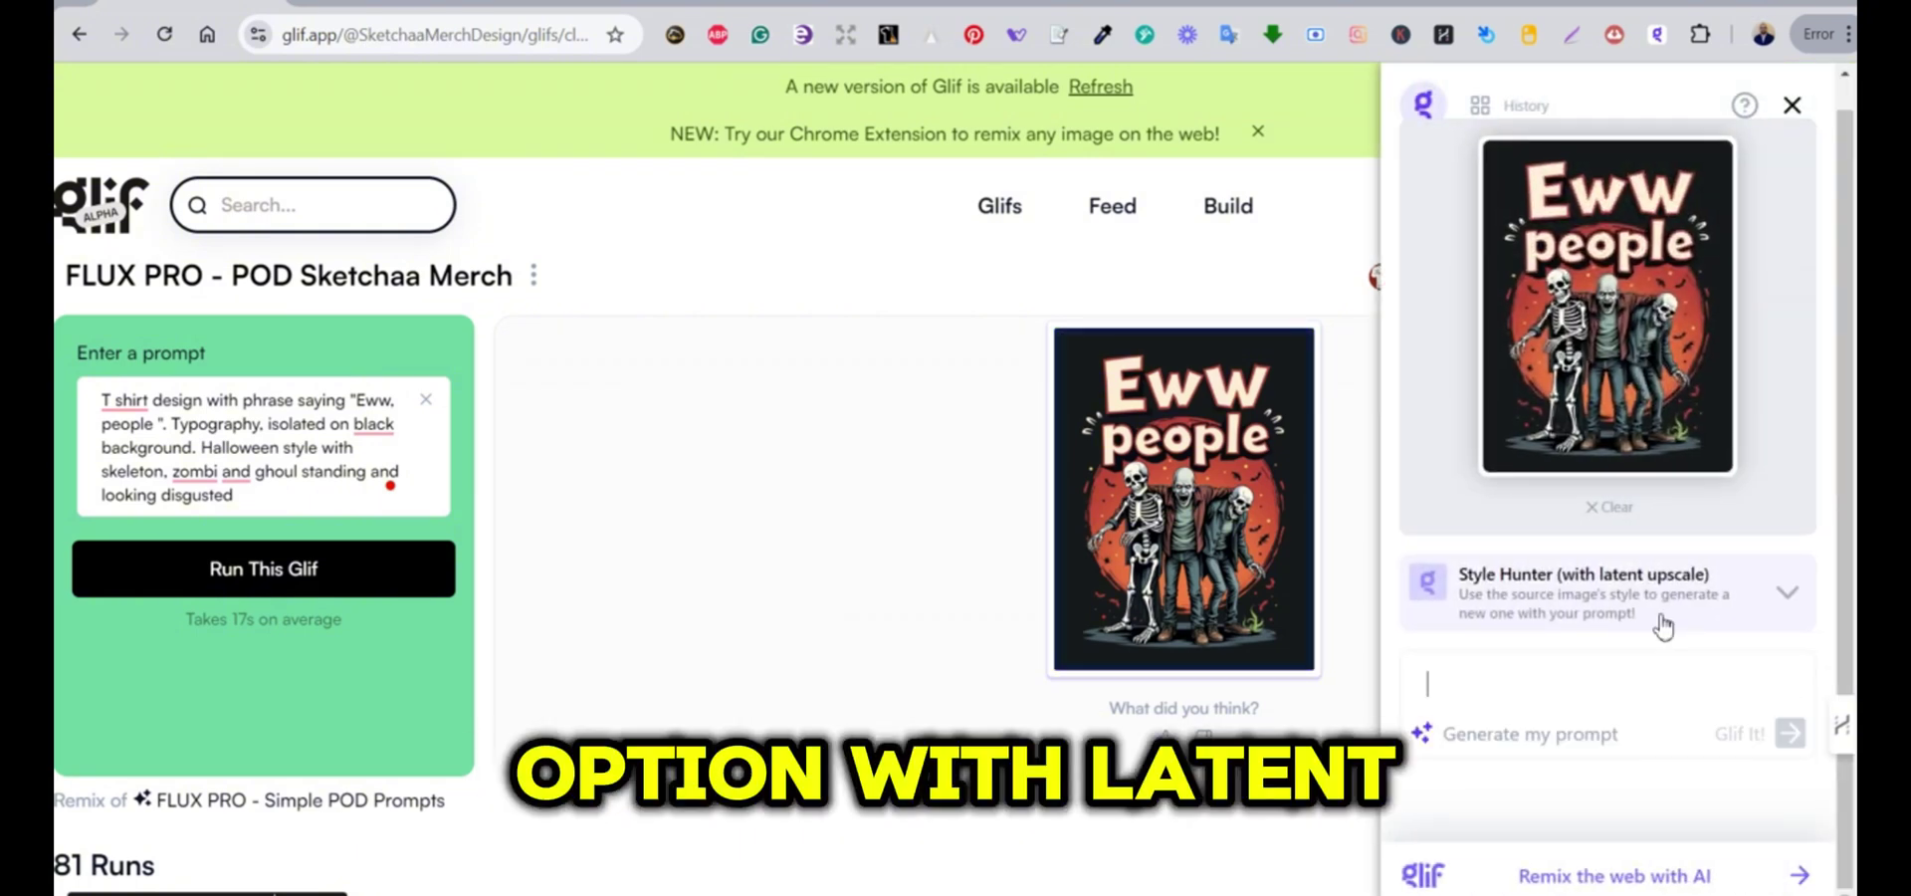
pyautogui.write('a')
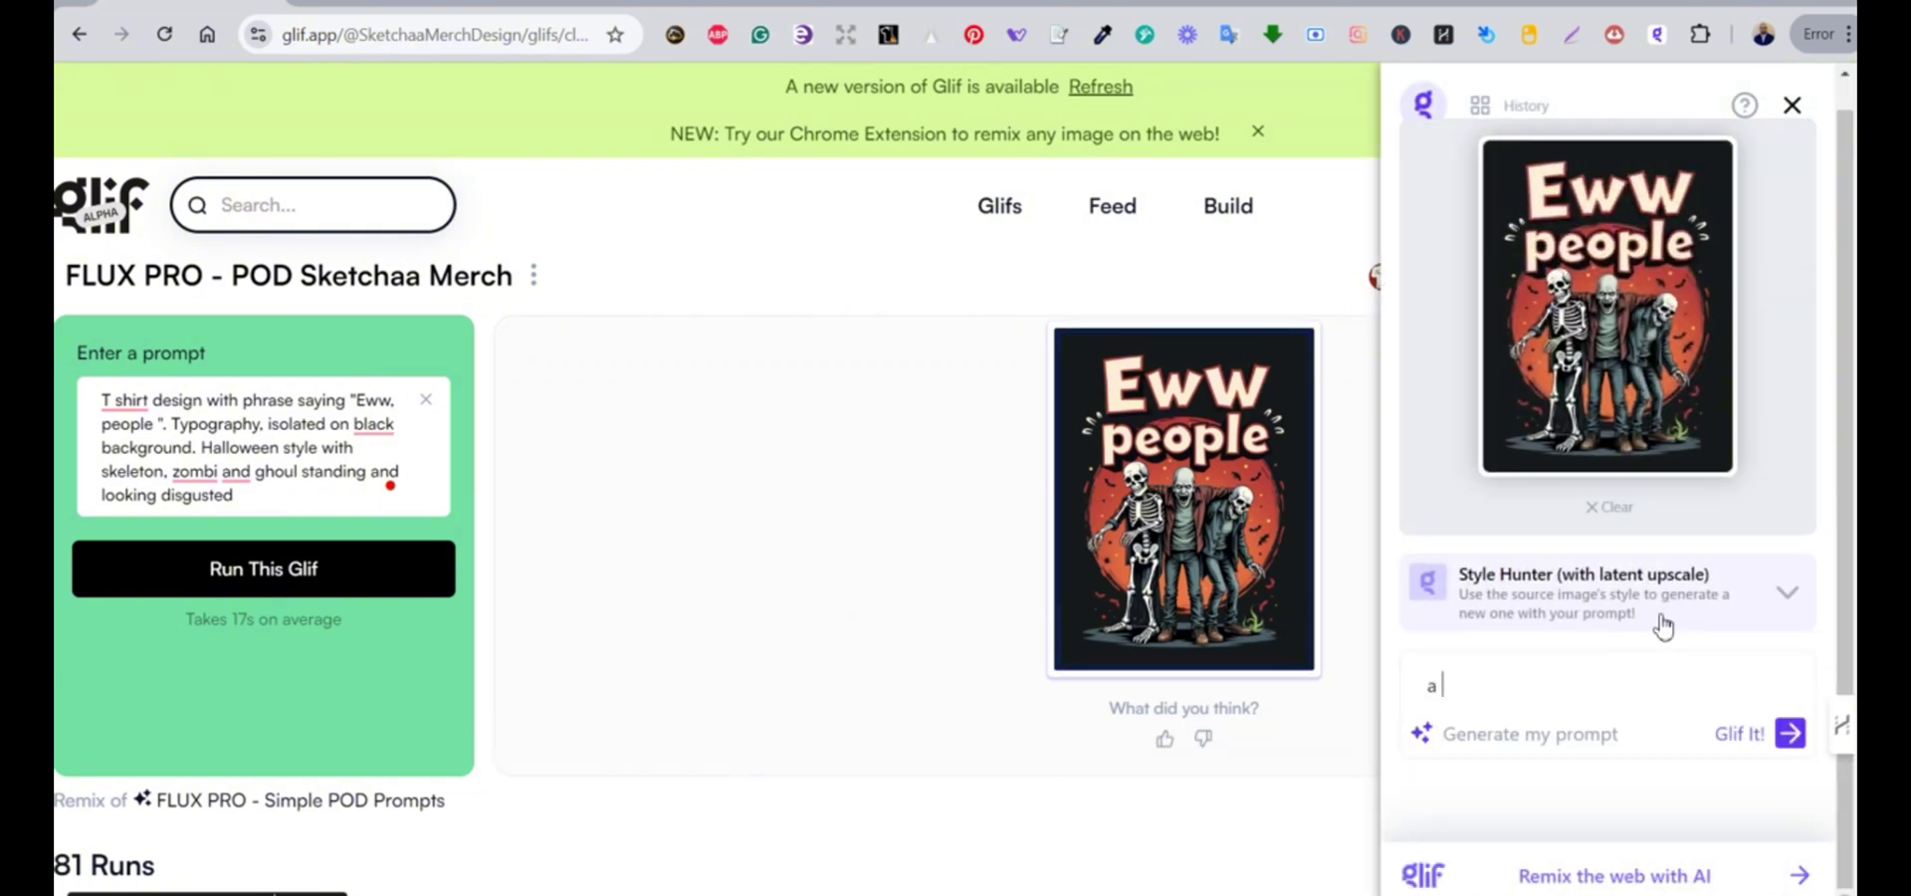
pyautogui.write(' t-shi')
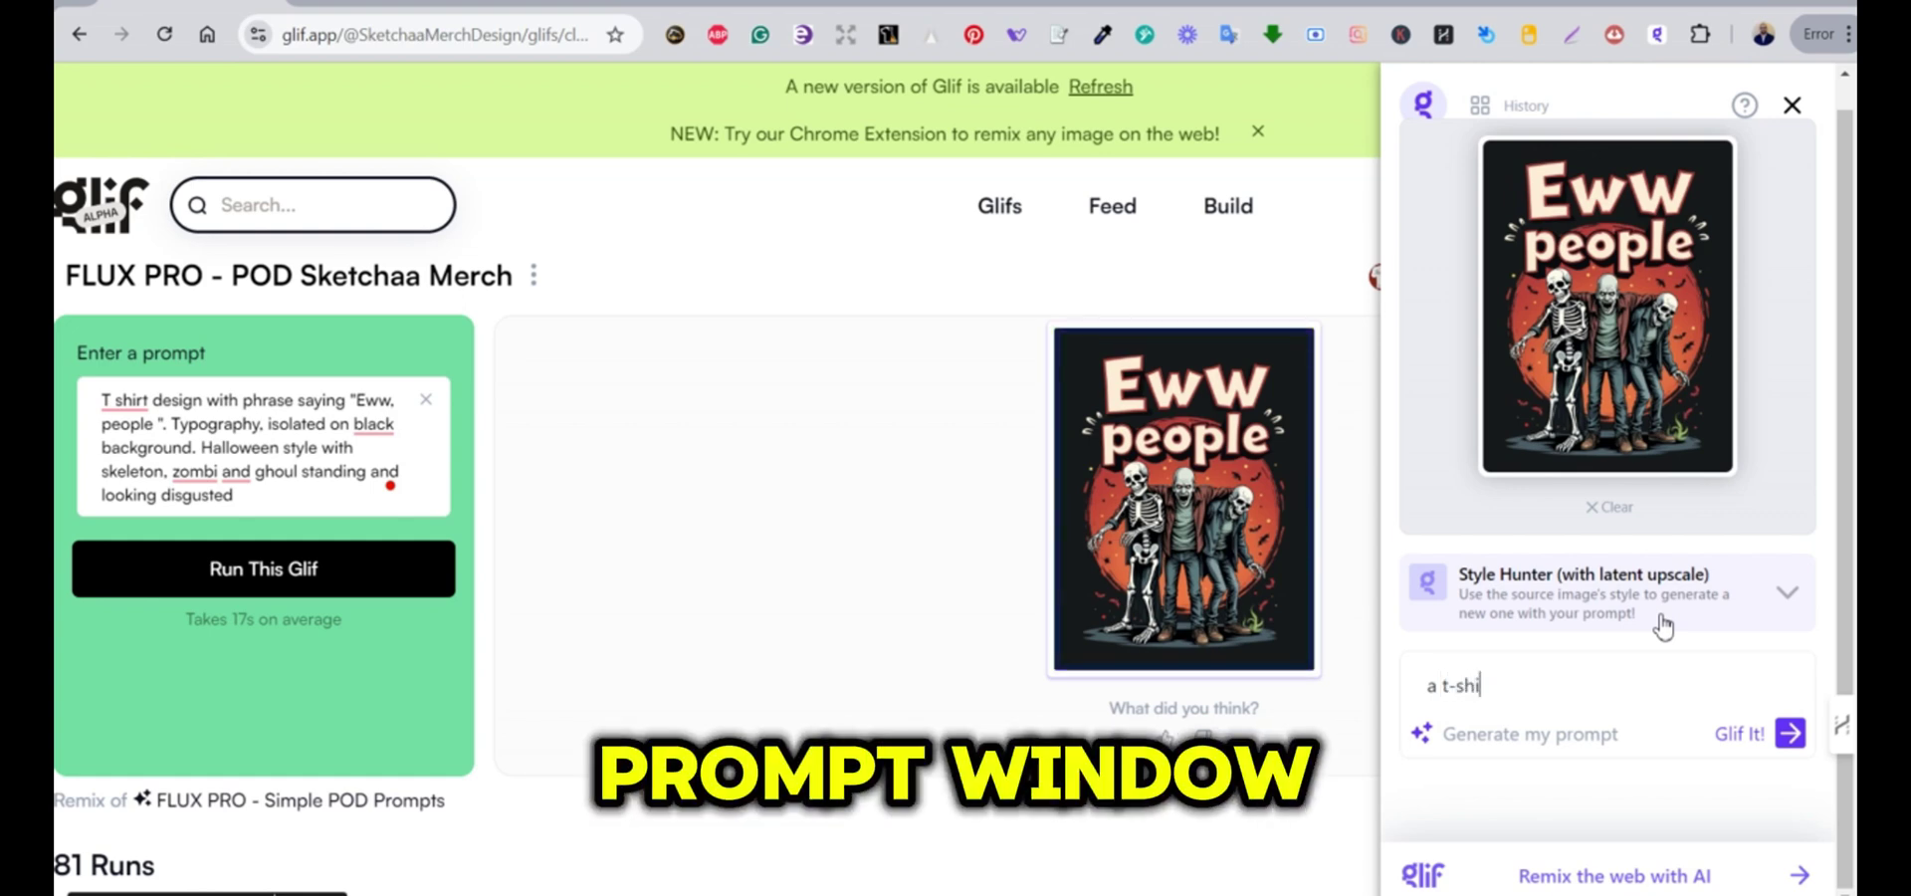
pyautogui.write('rt design of')
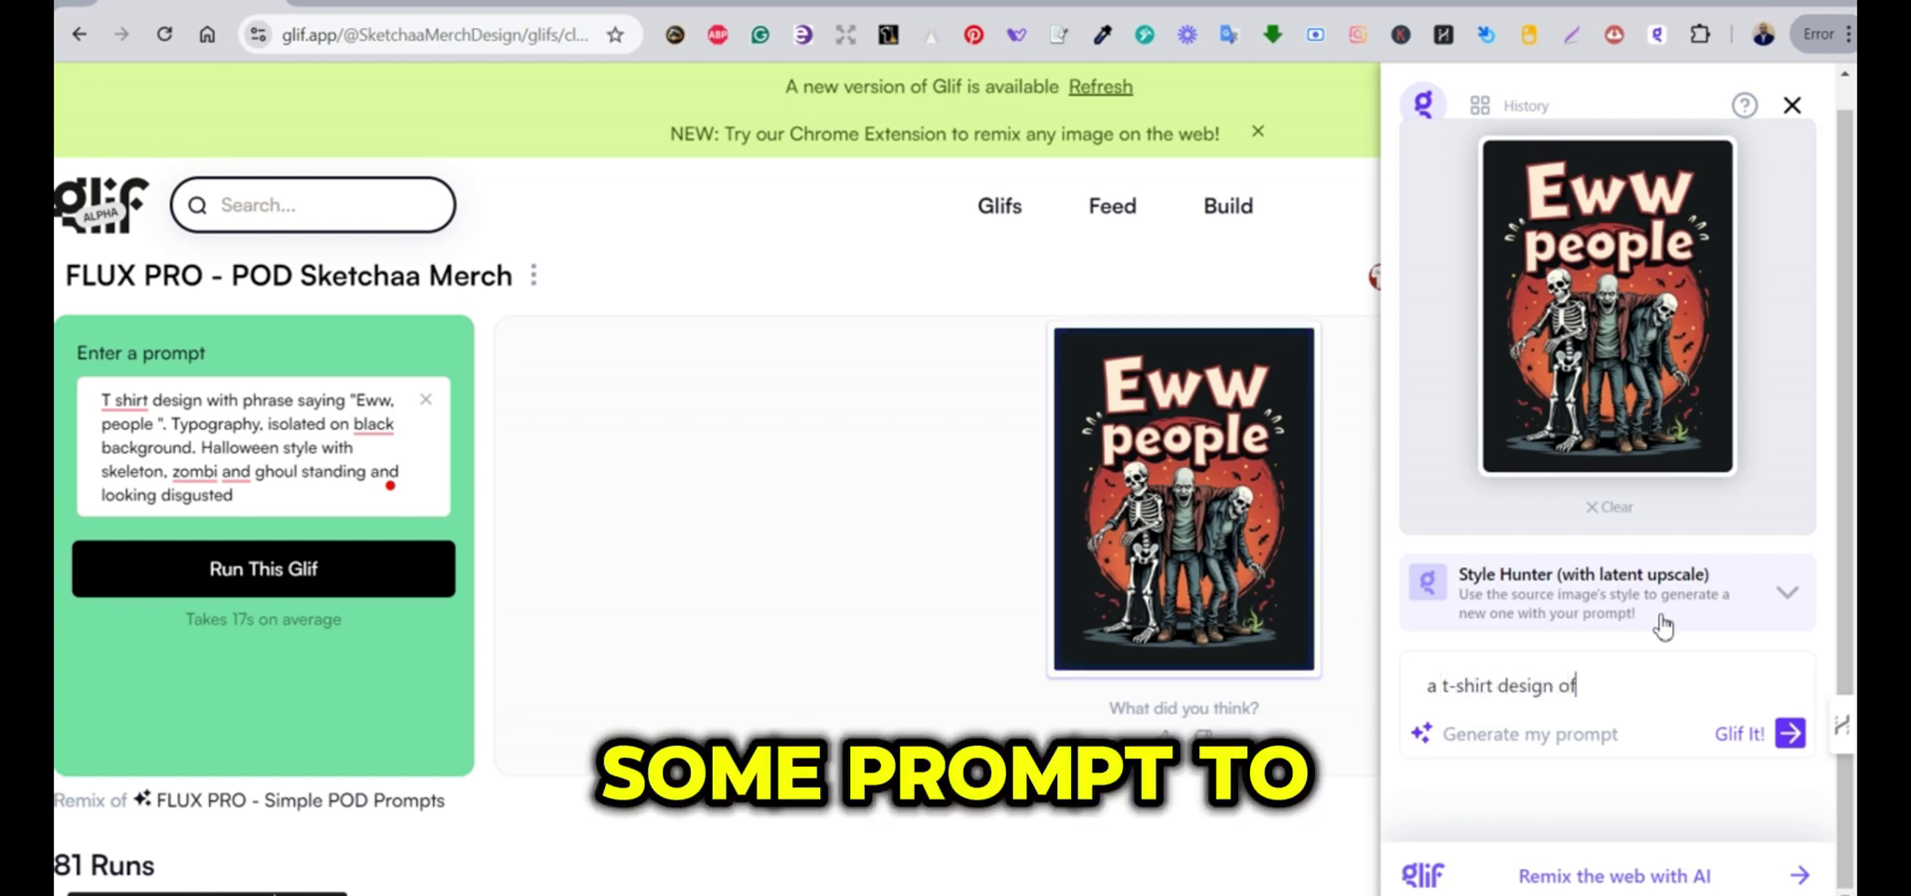
pyautogui.write(' a c')
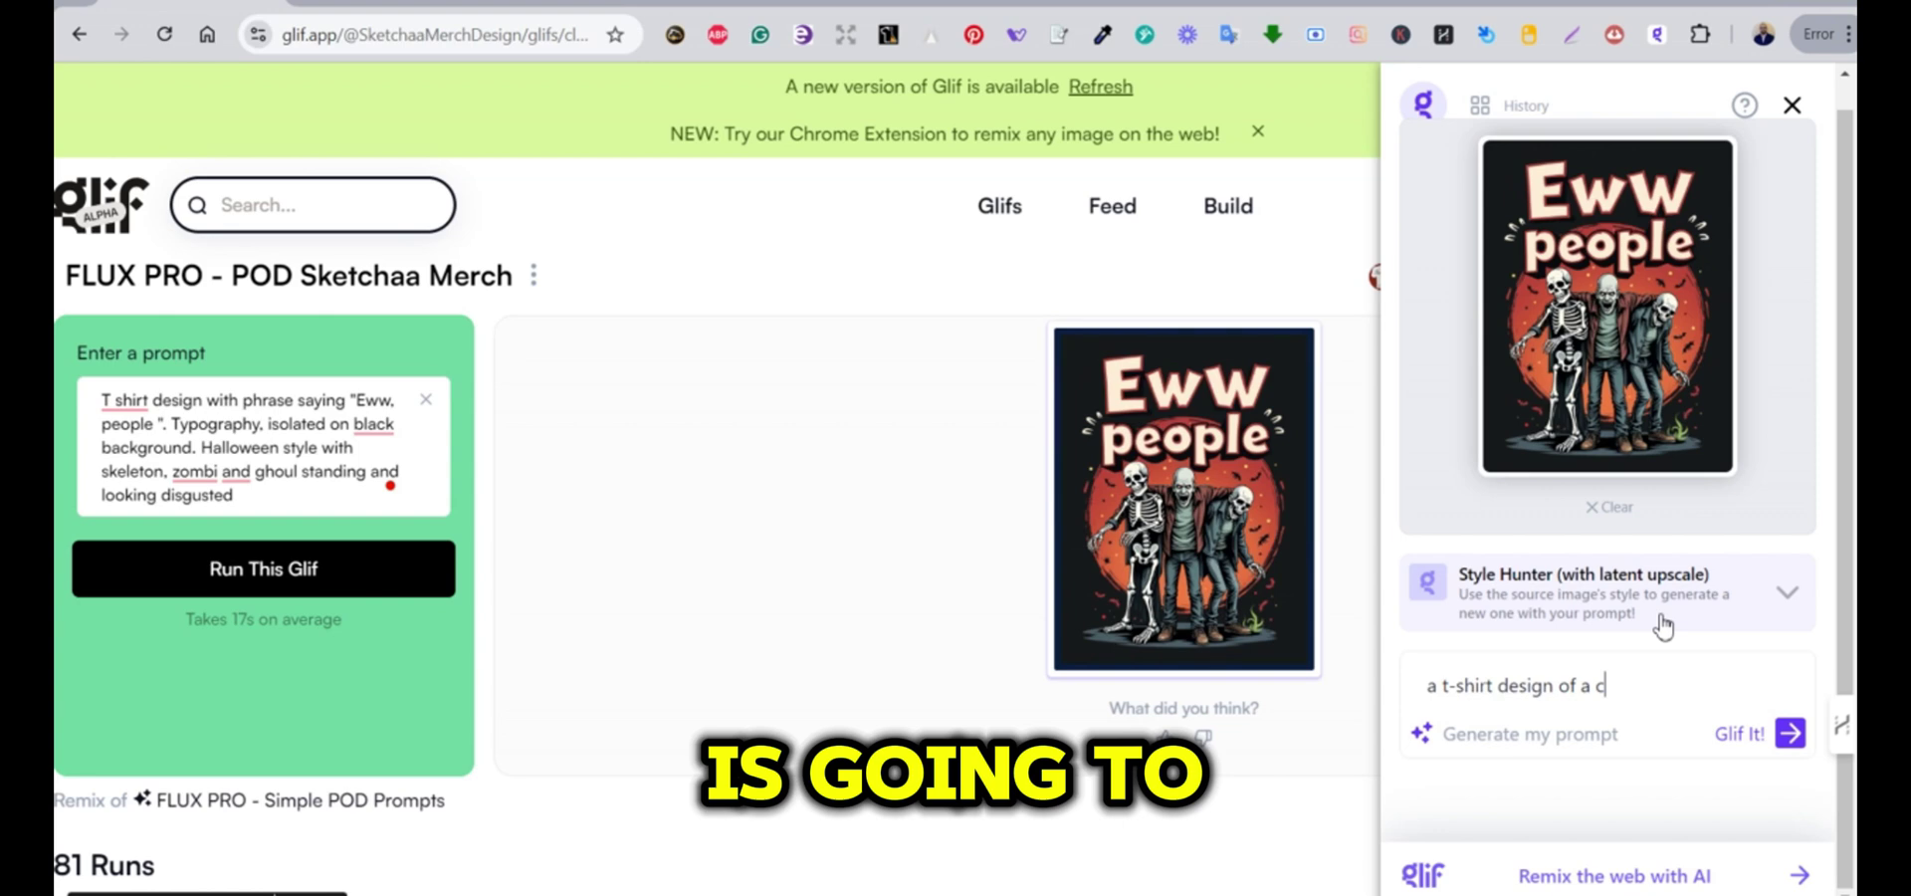
pyautogui.write('ool cat we')
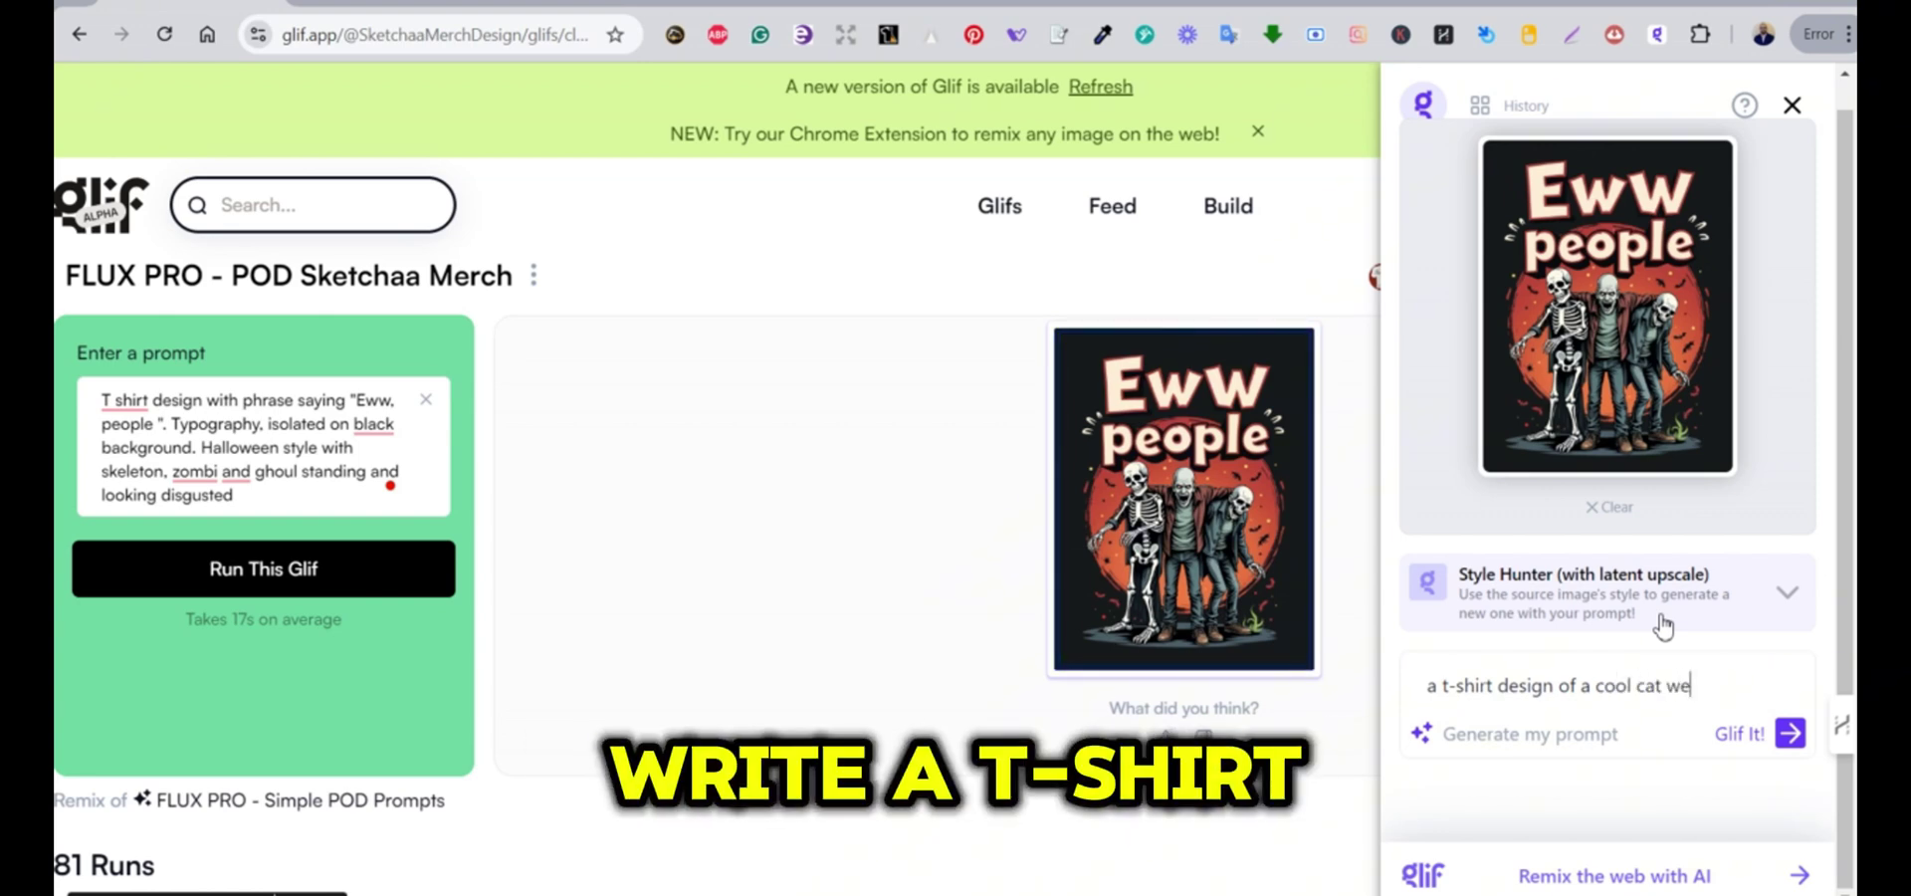
pyautogui.write('aring sunglasse')
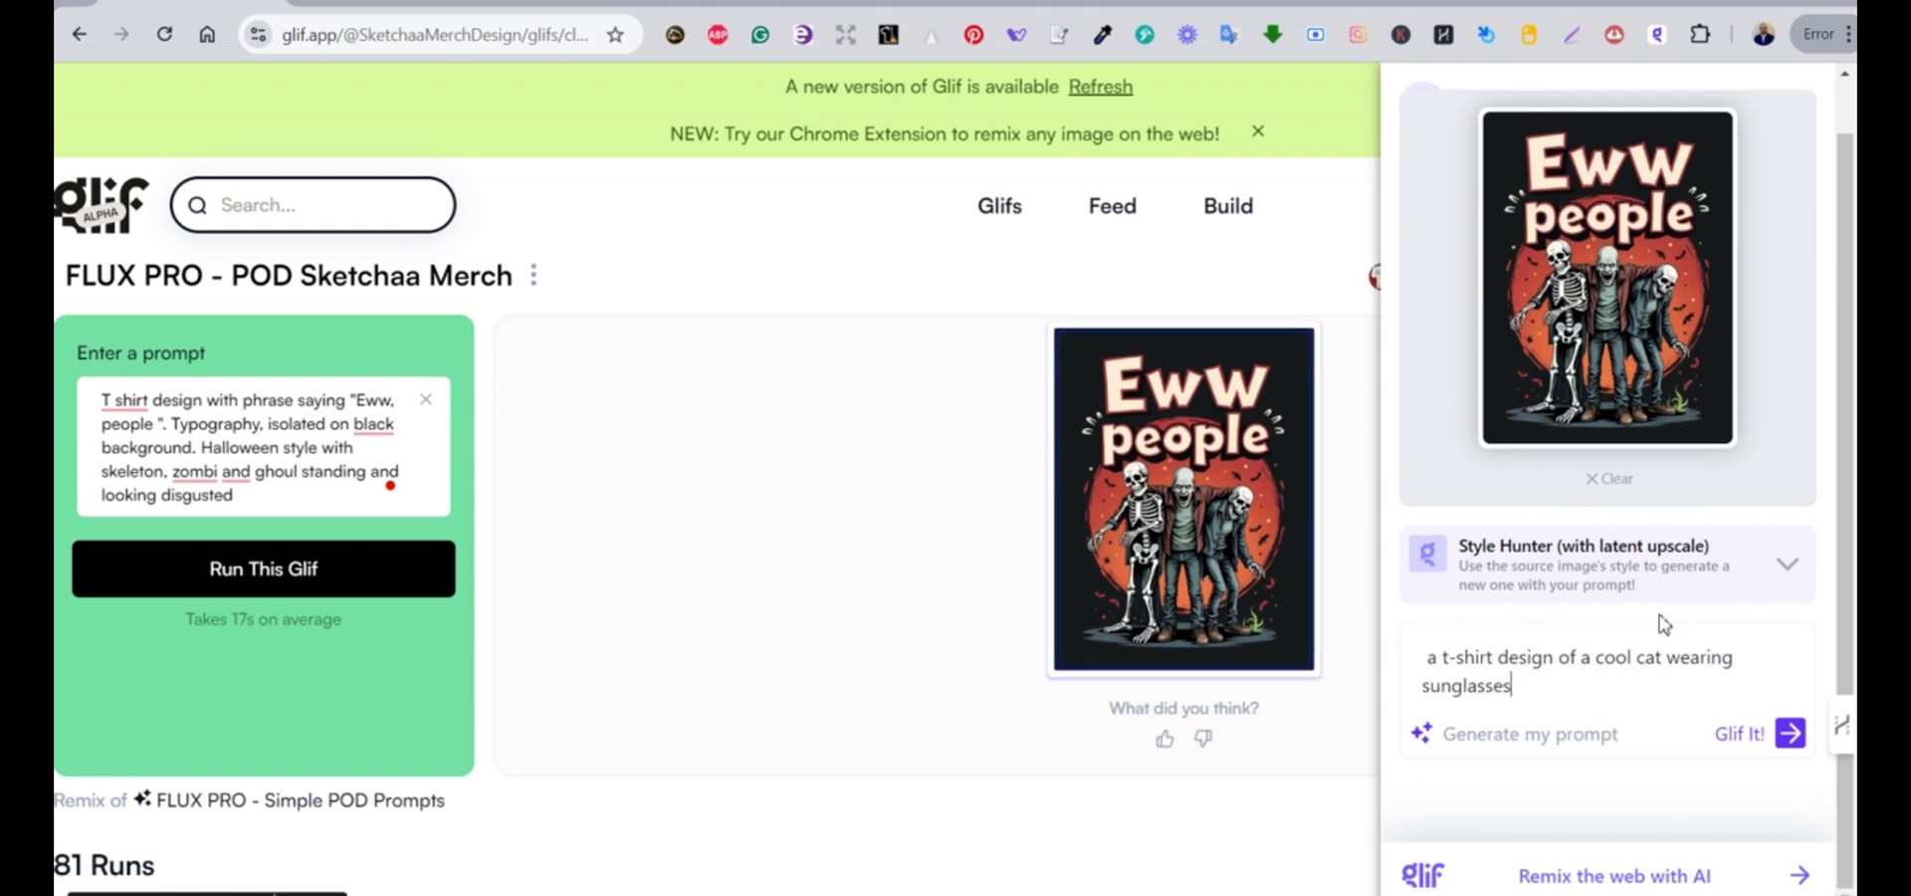
pyautogui.write('s')
pyautogui.press('Return')
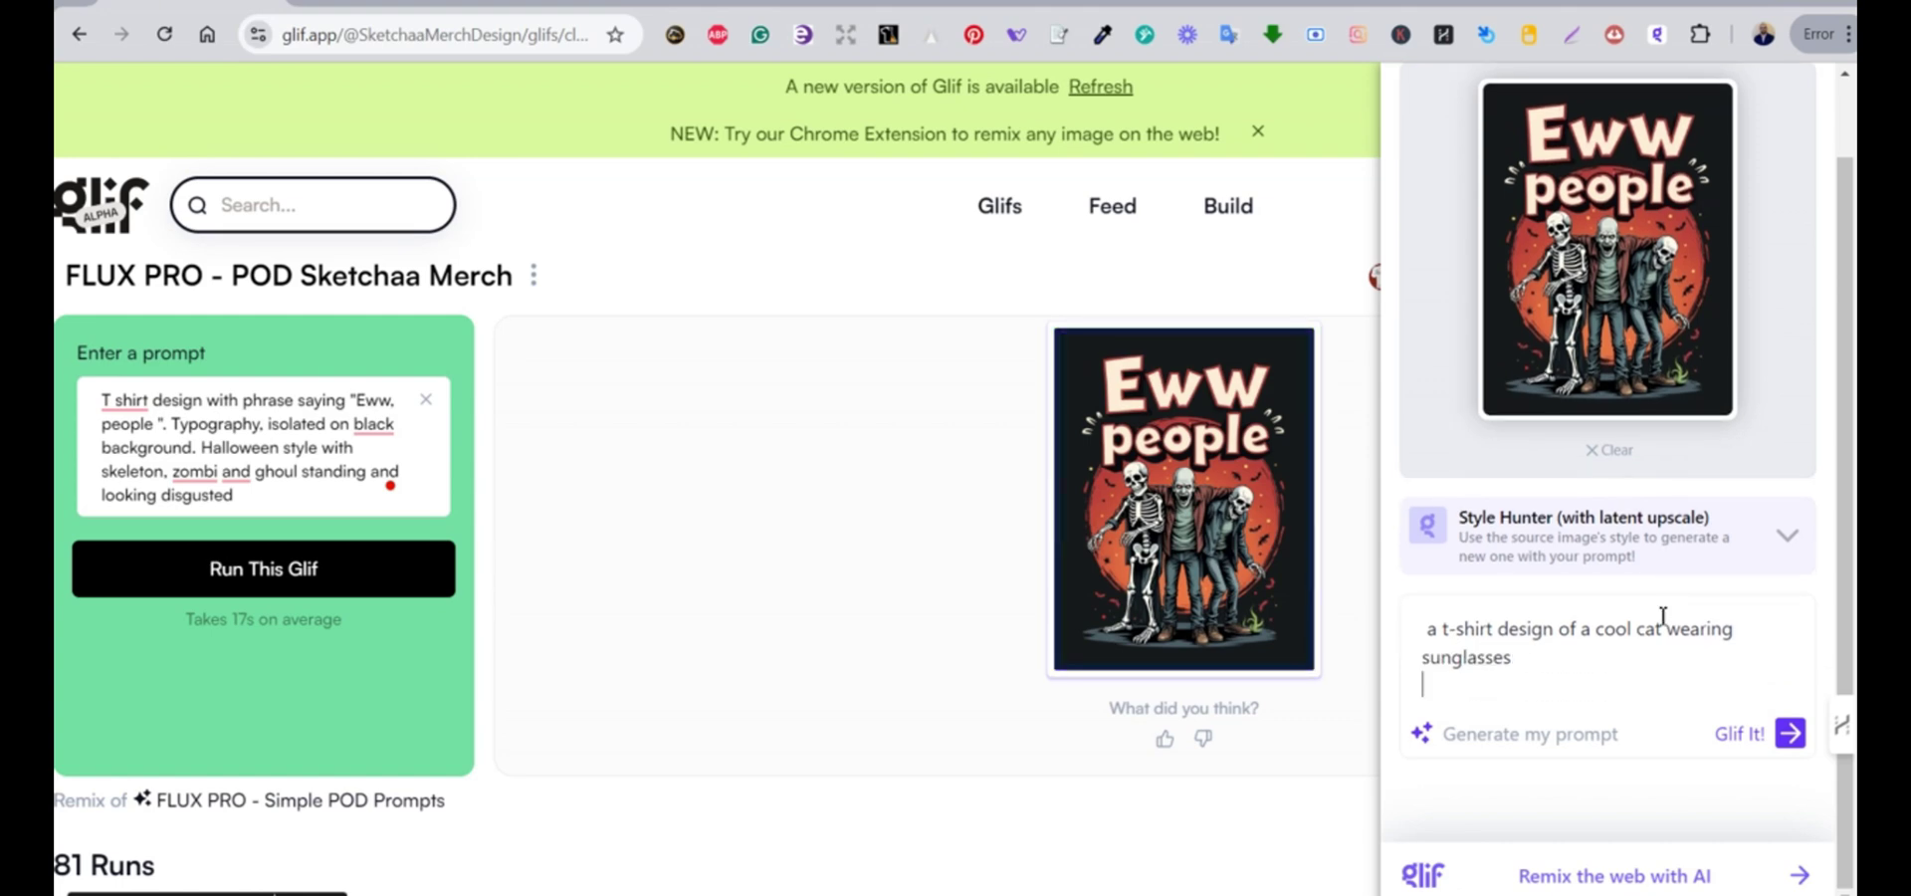
pyautogui.click(1791, 734)
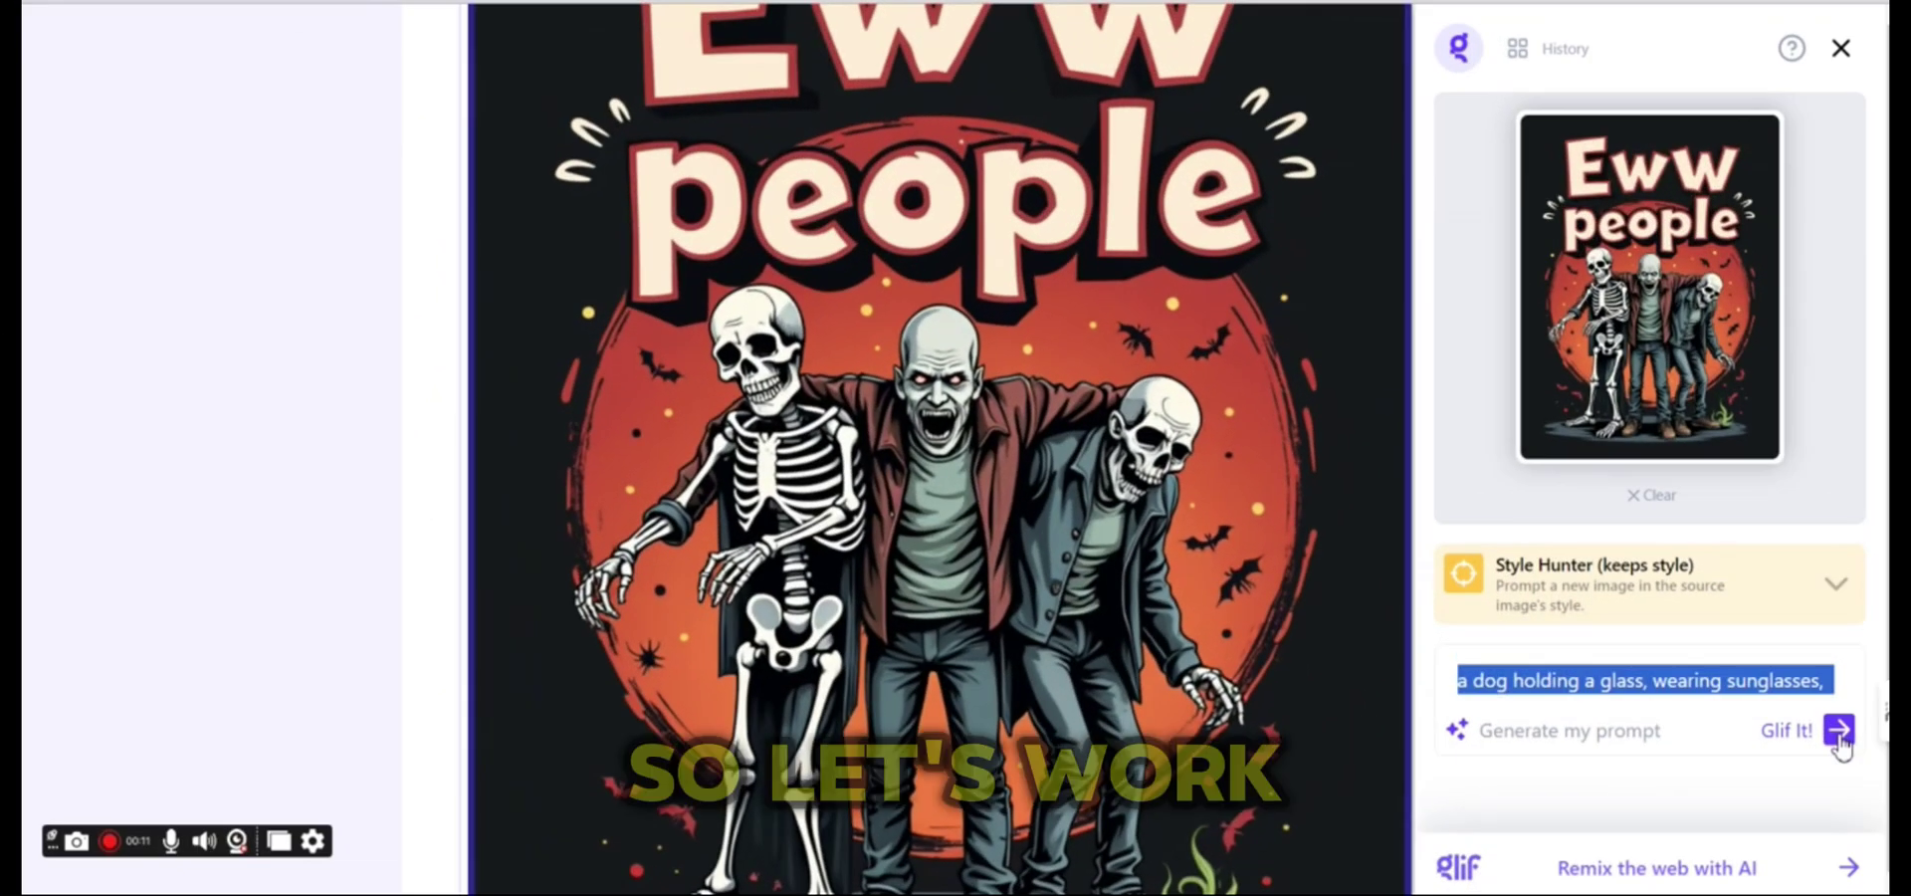
# Generate the sunglasses-wearing dog design holding a drink, then remove its background
pyautogui.click(1839, 736)
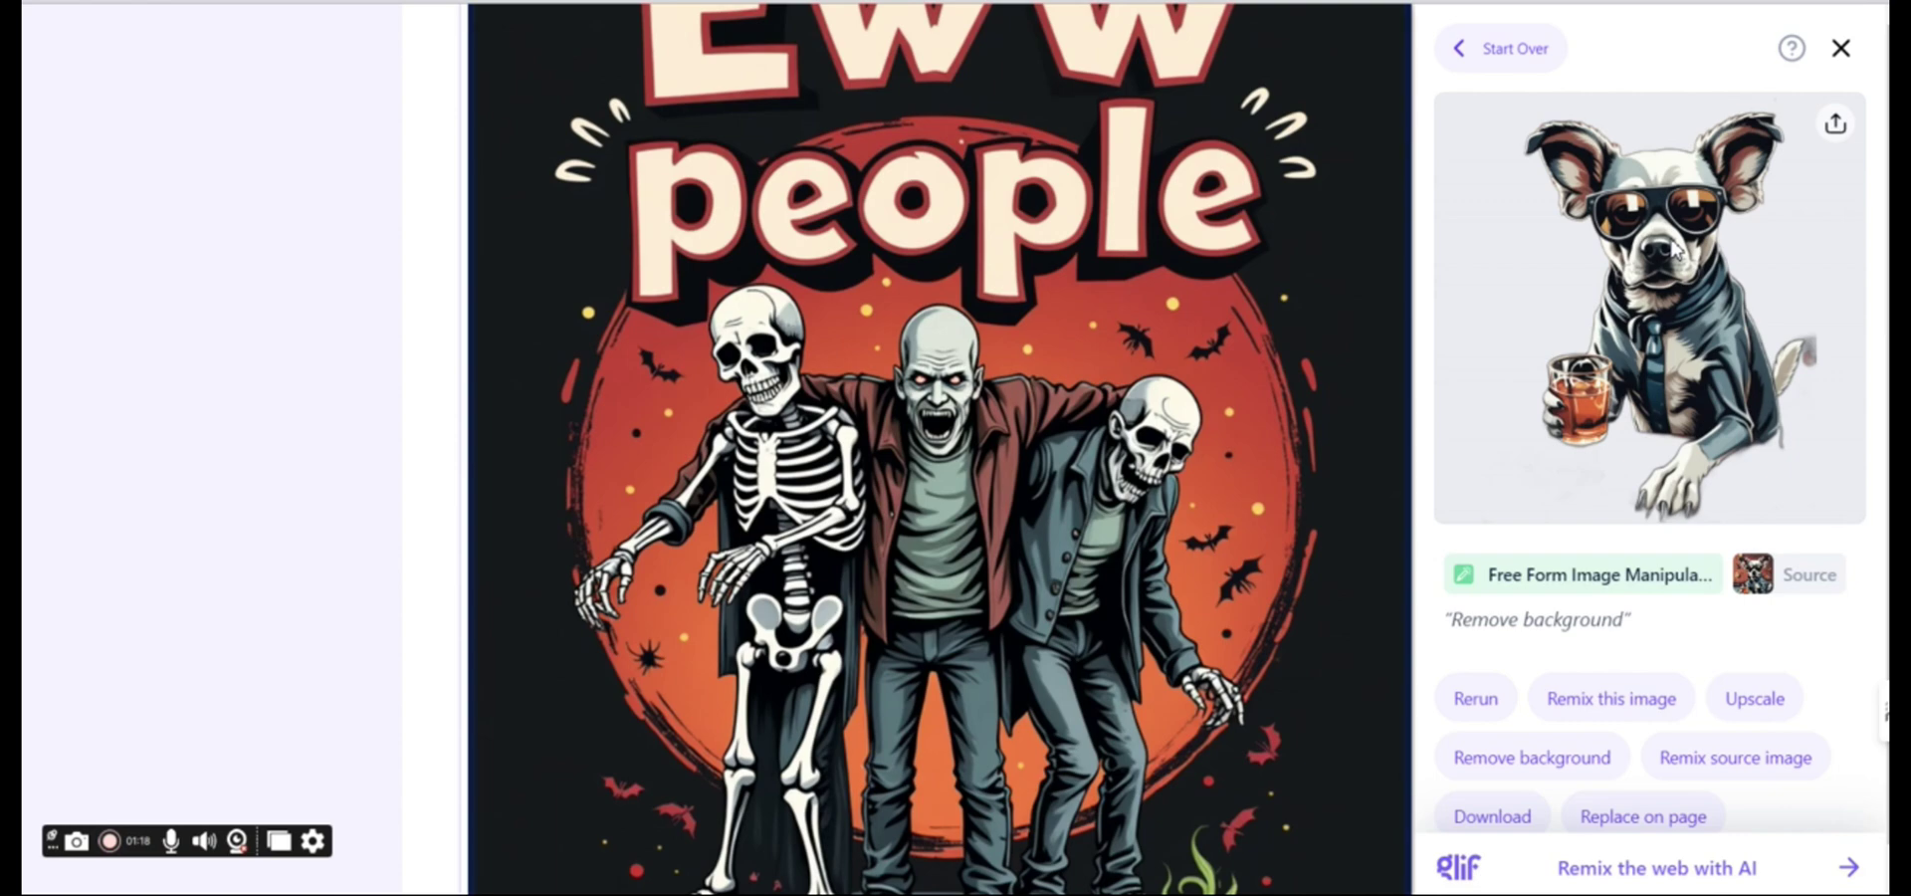
# Download the background-free dog image and save it to Downloads as a PNG
pyautogui.click(1836, 123)
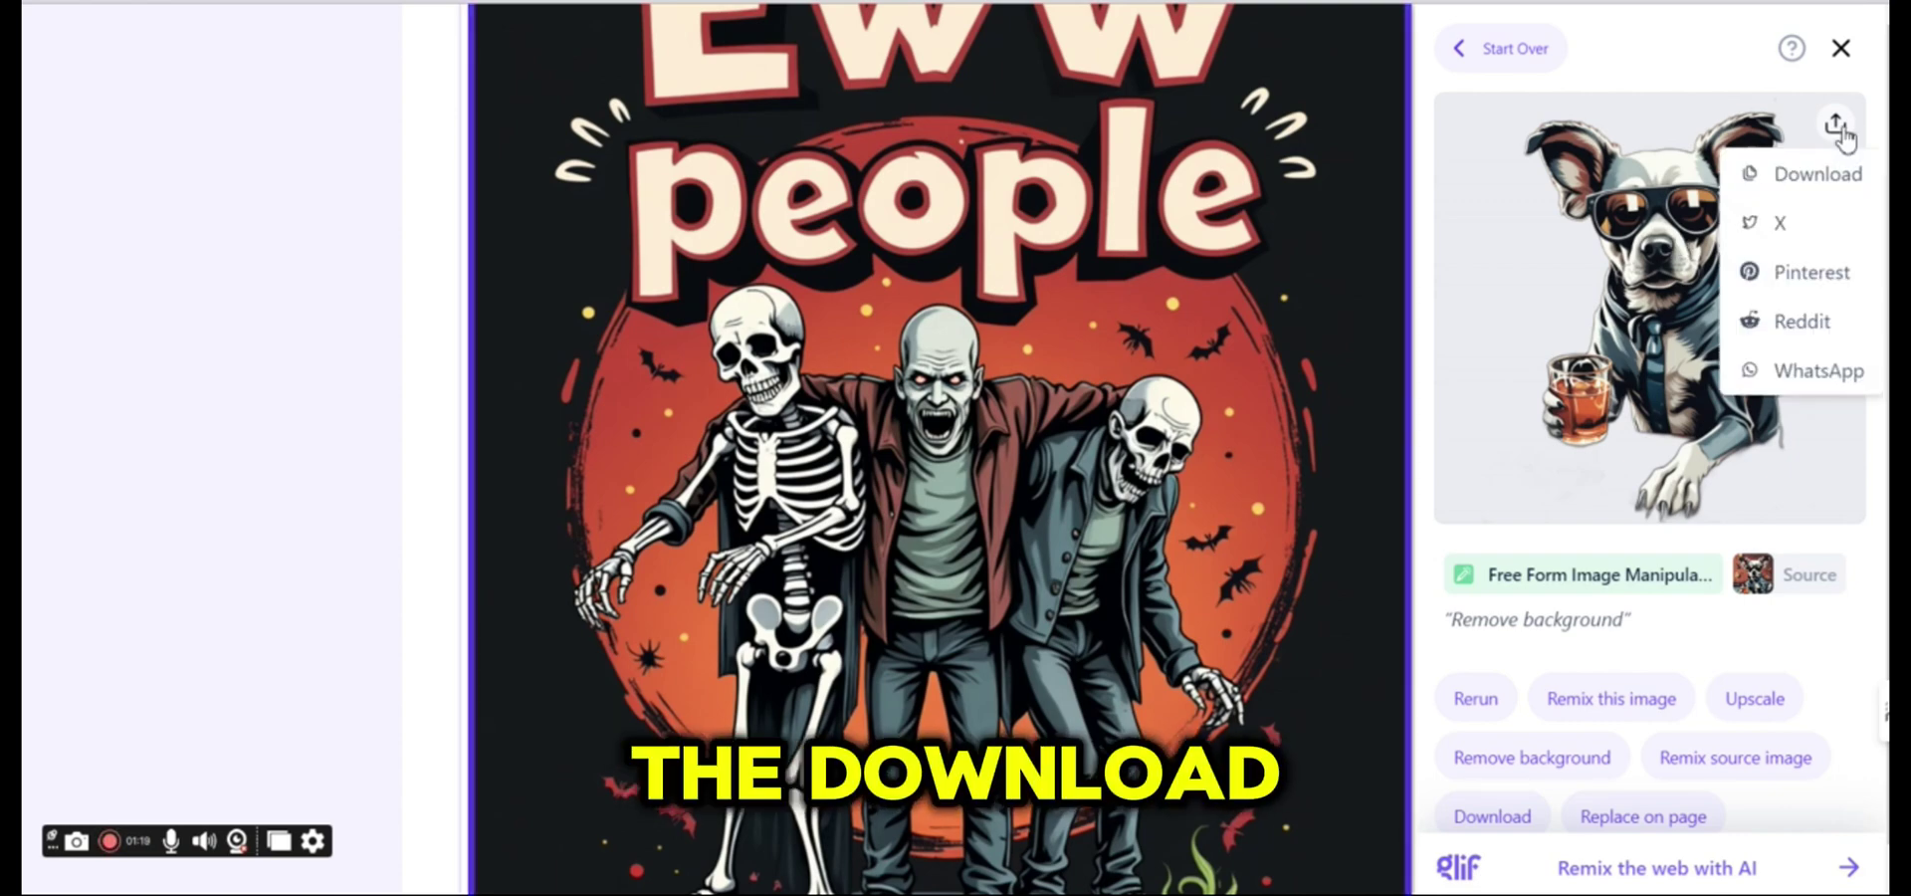
pyautogui.click(1826, 175)
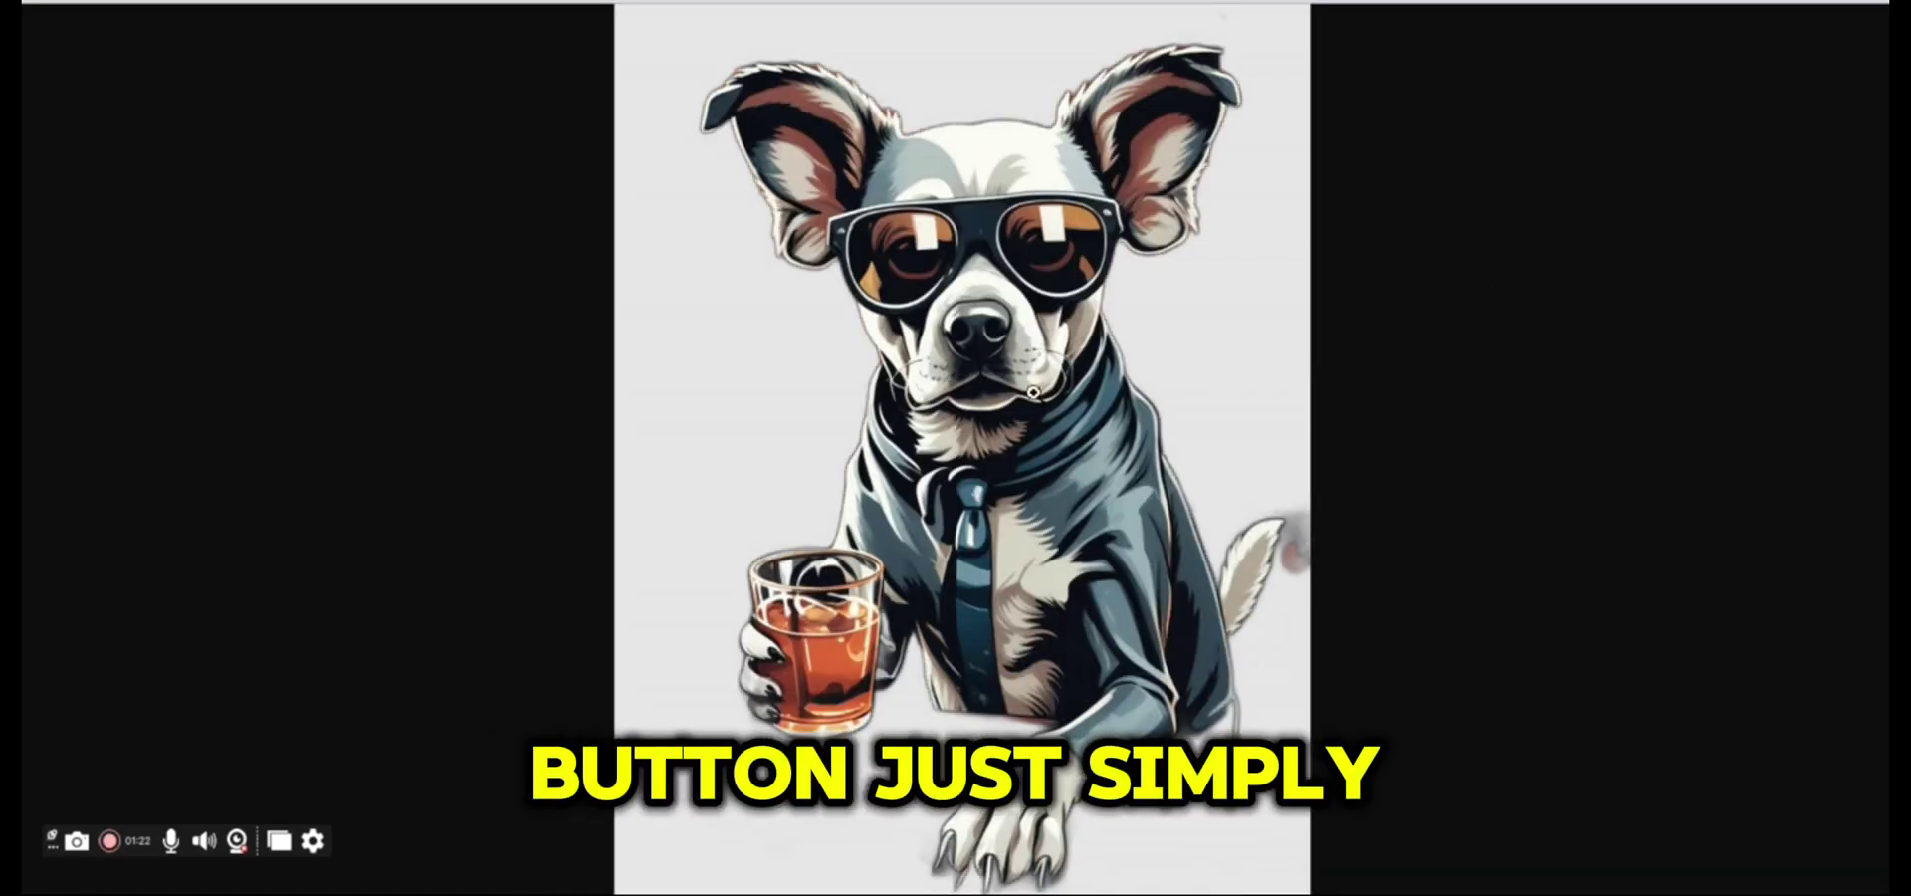
pyautogui.rightClick(971, 316)
pyautogui.click(1071, 371)
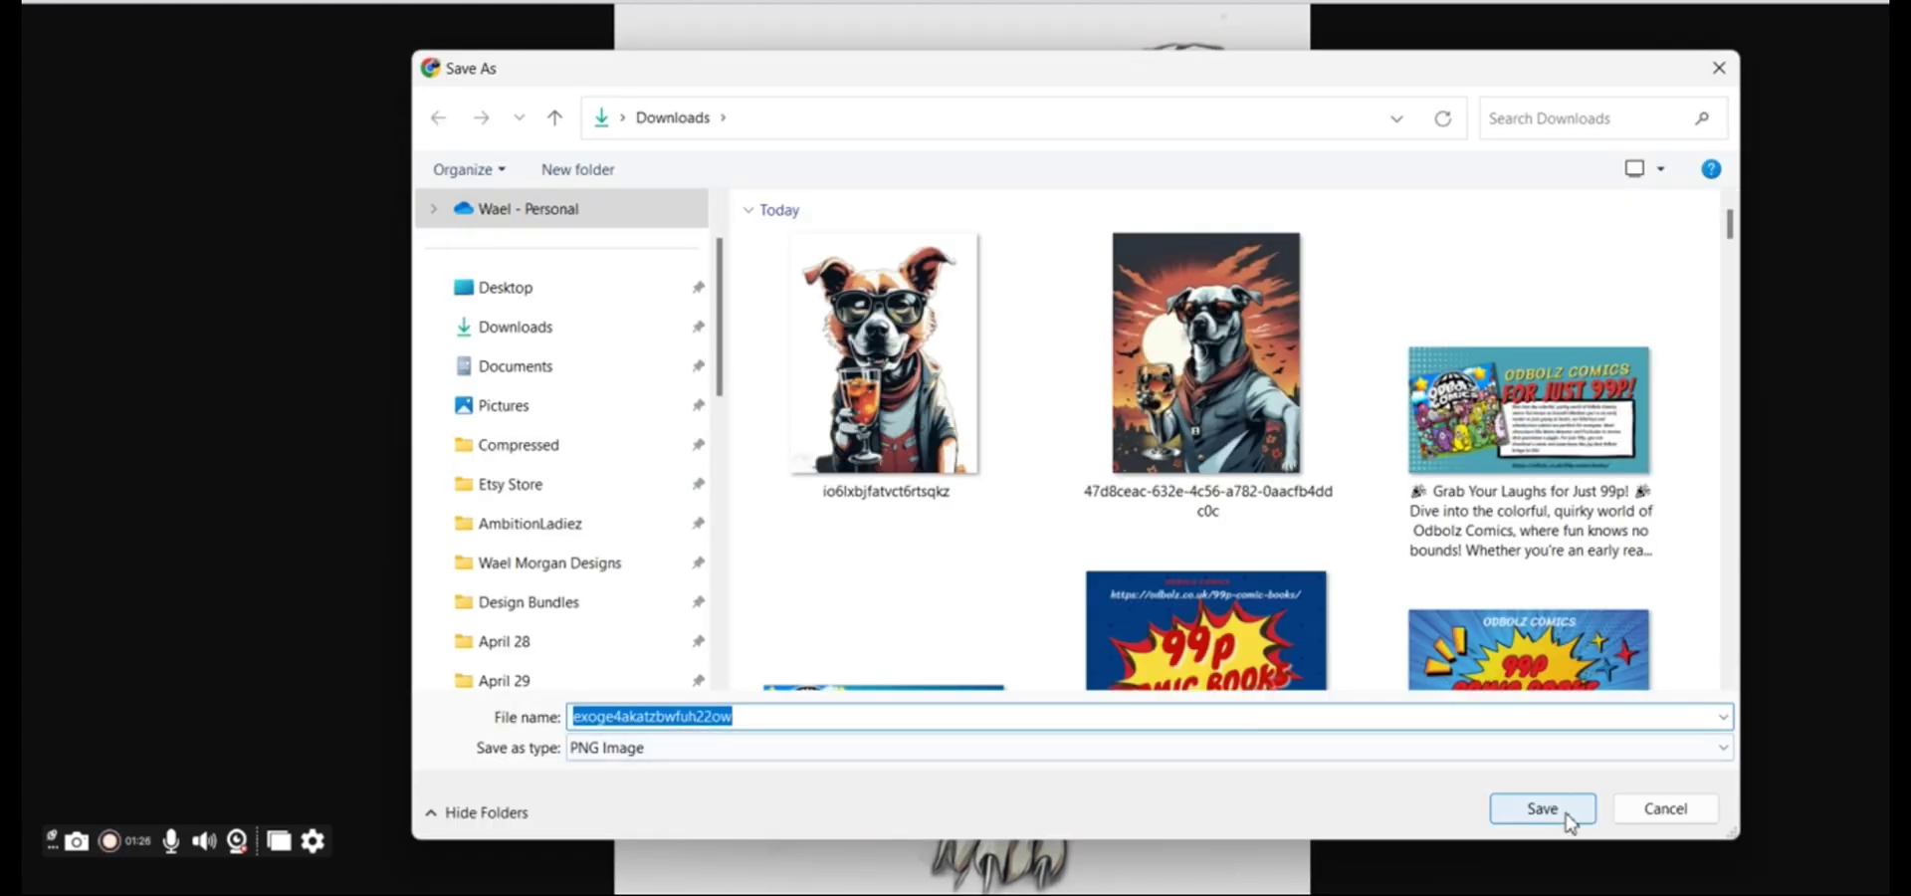
pyautogui.click(1543, 808)
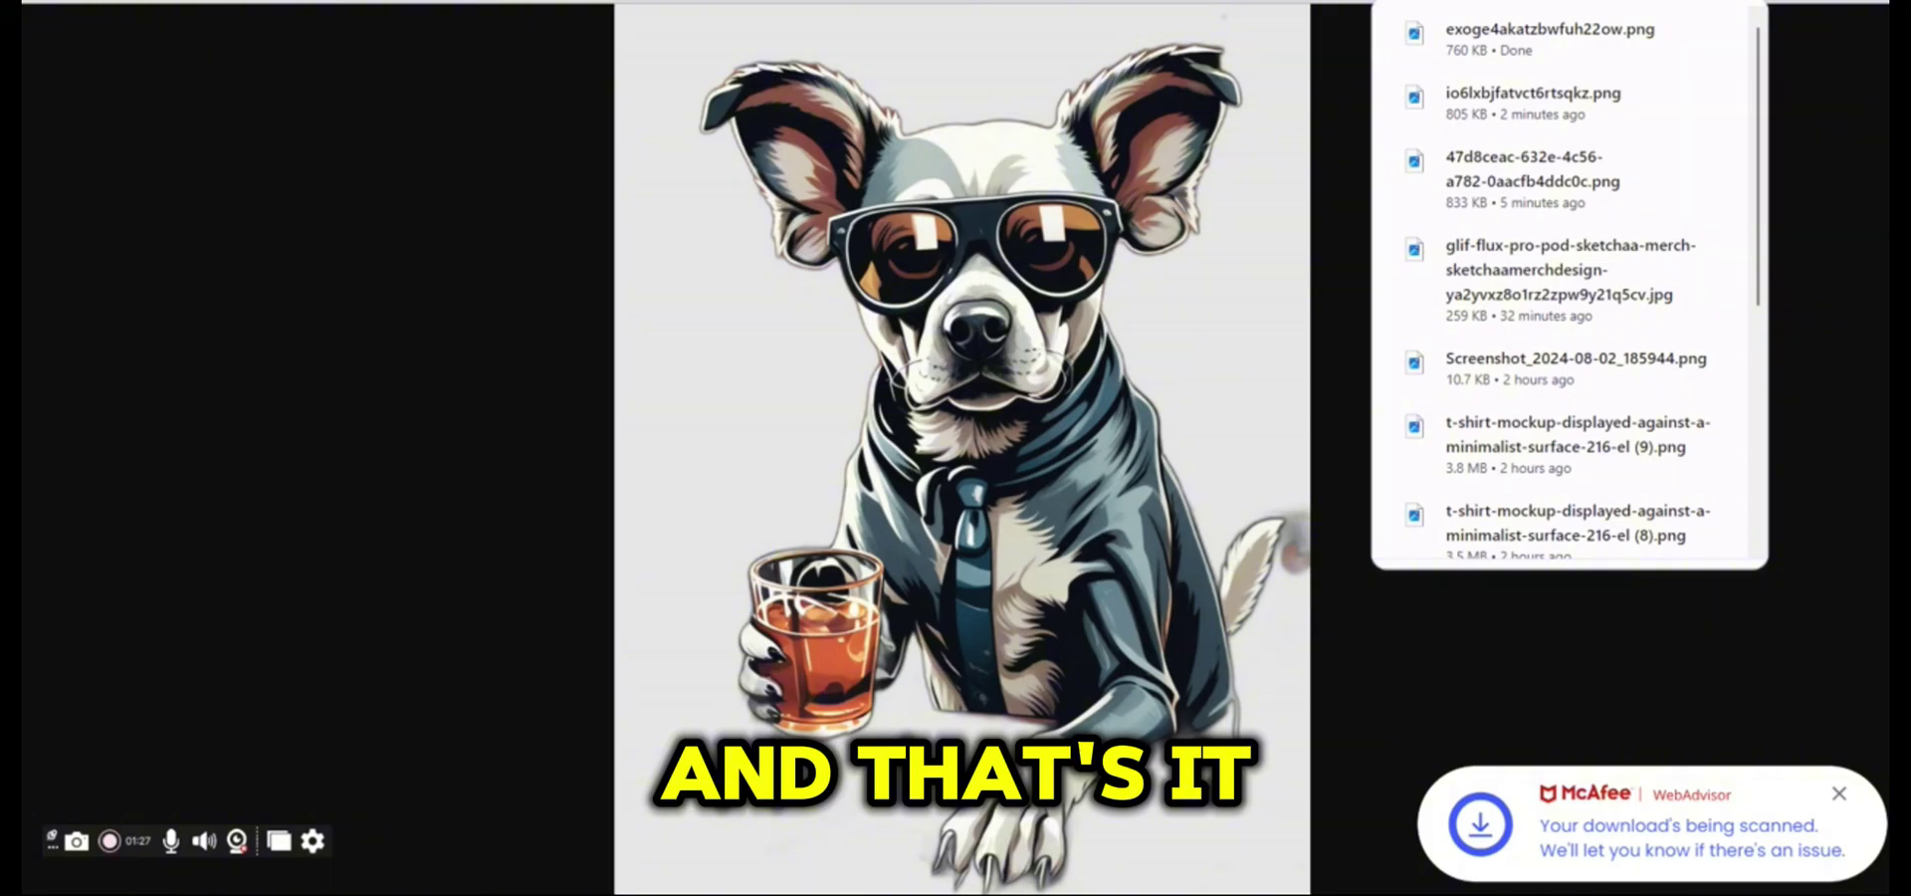
pyautogui.hotkey('ctrl', 'w')
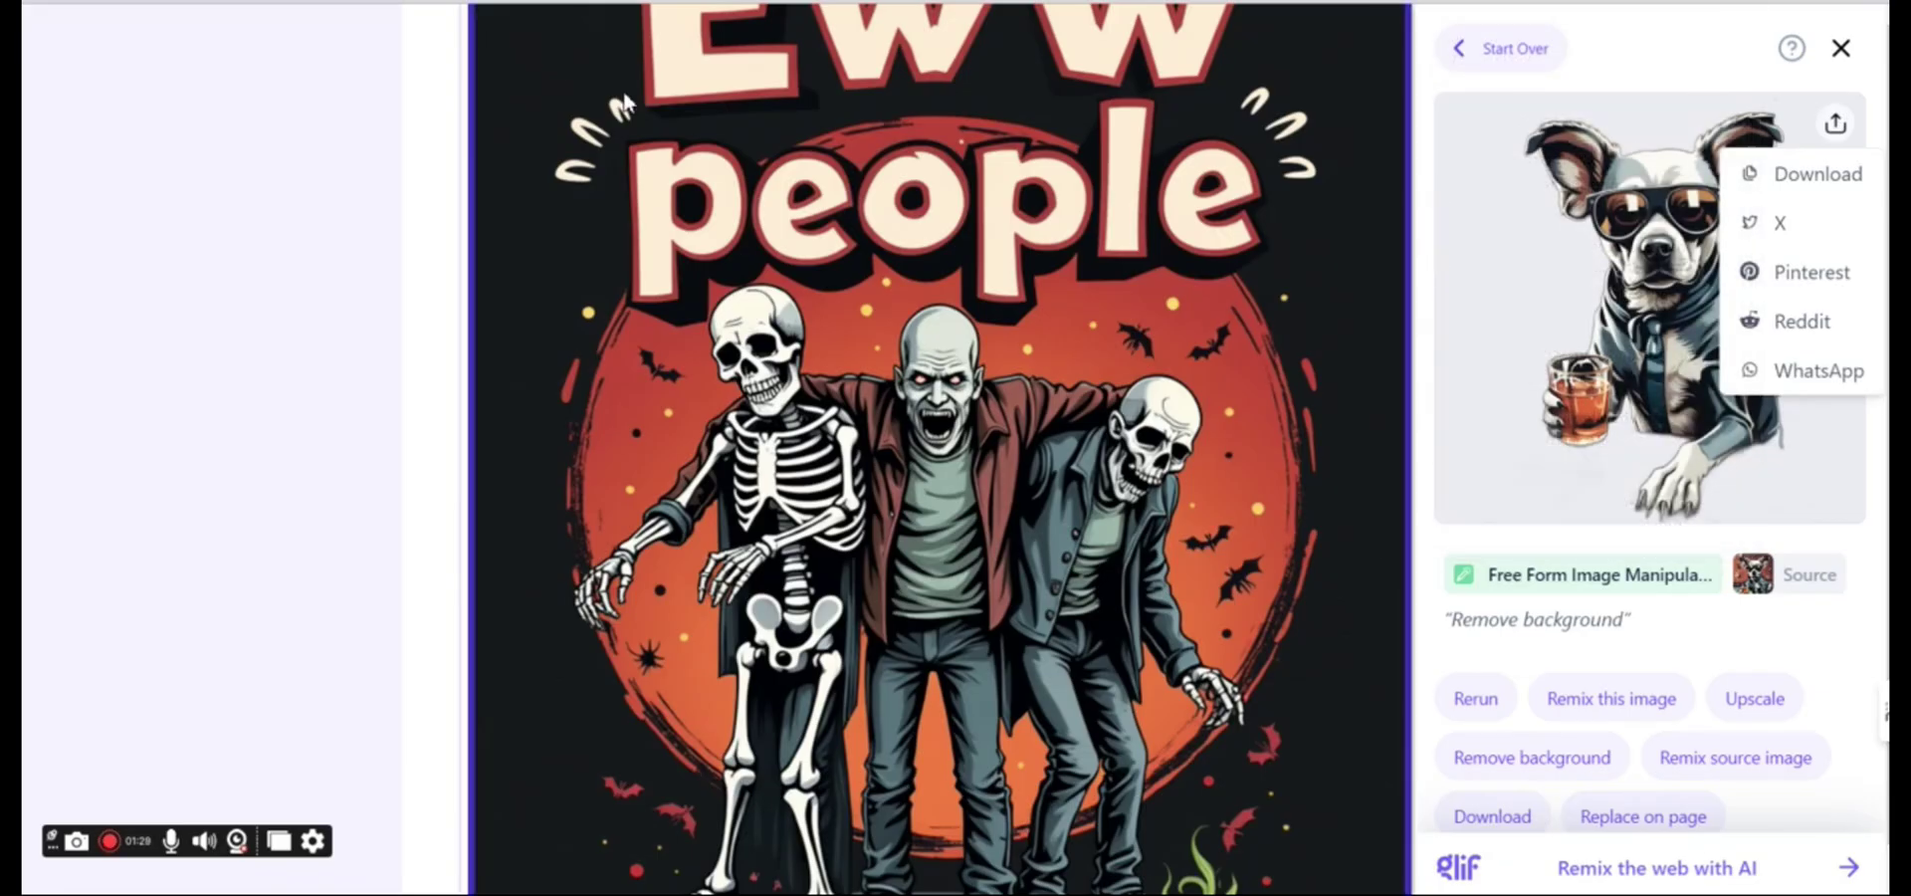
# Close the Glif panel, load the Eww people image as the source, and browse the presets list
pyautogui.click(1848, 58)
pyautogui.click(1842, 50)
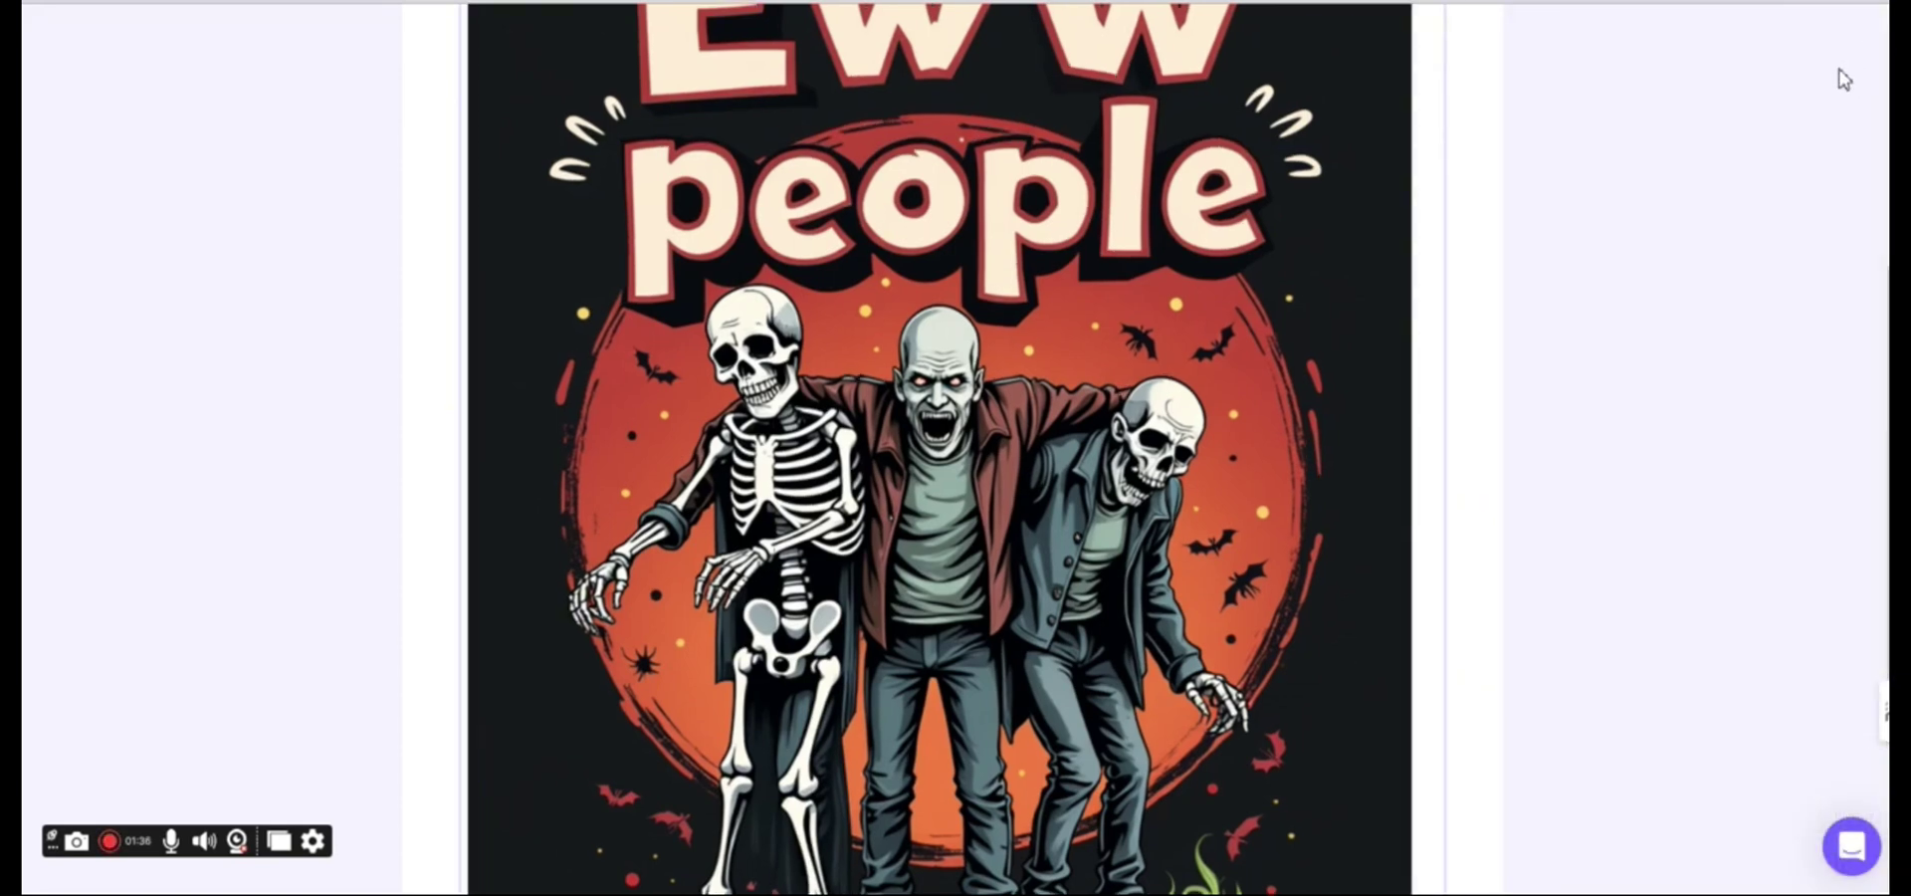
pyautogui.rightClick(992, 313)
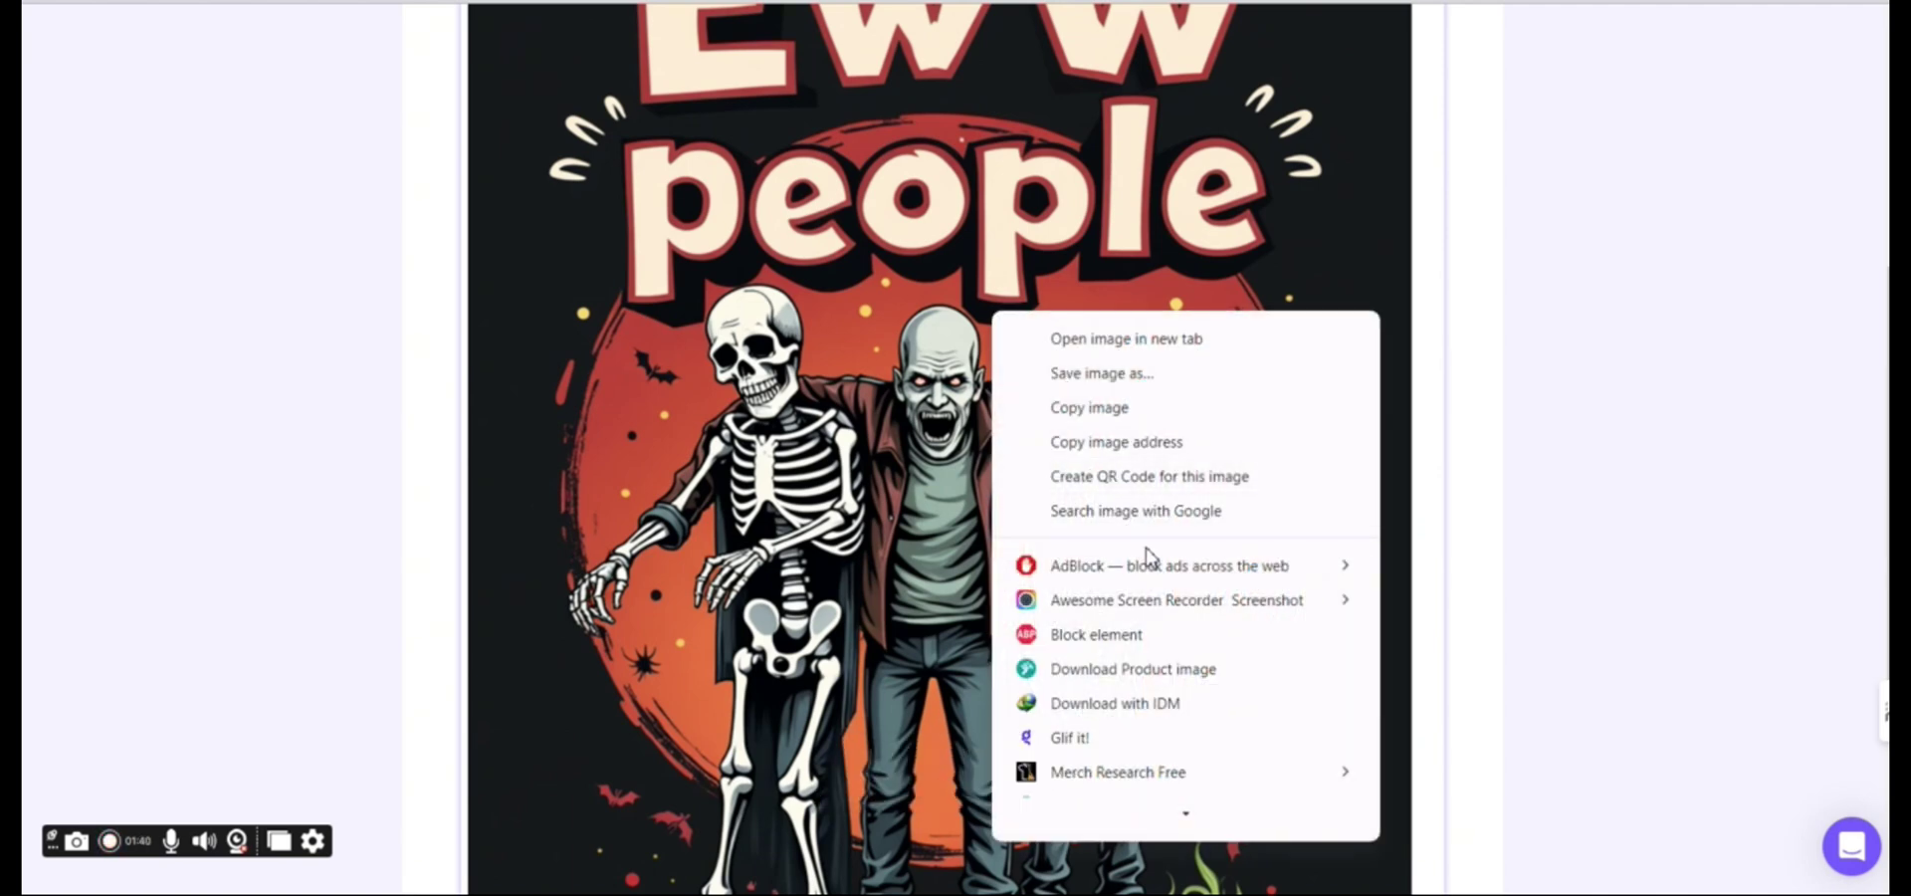
pyautogui.click(1224, 737)
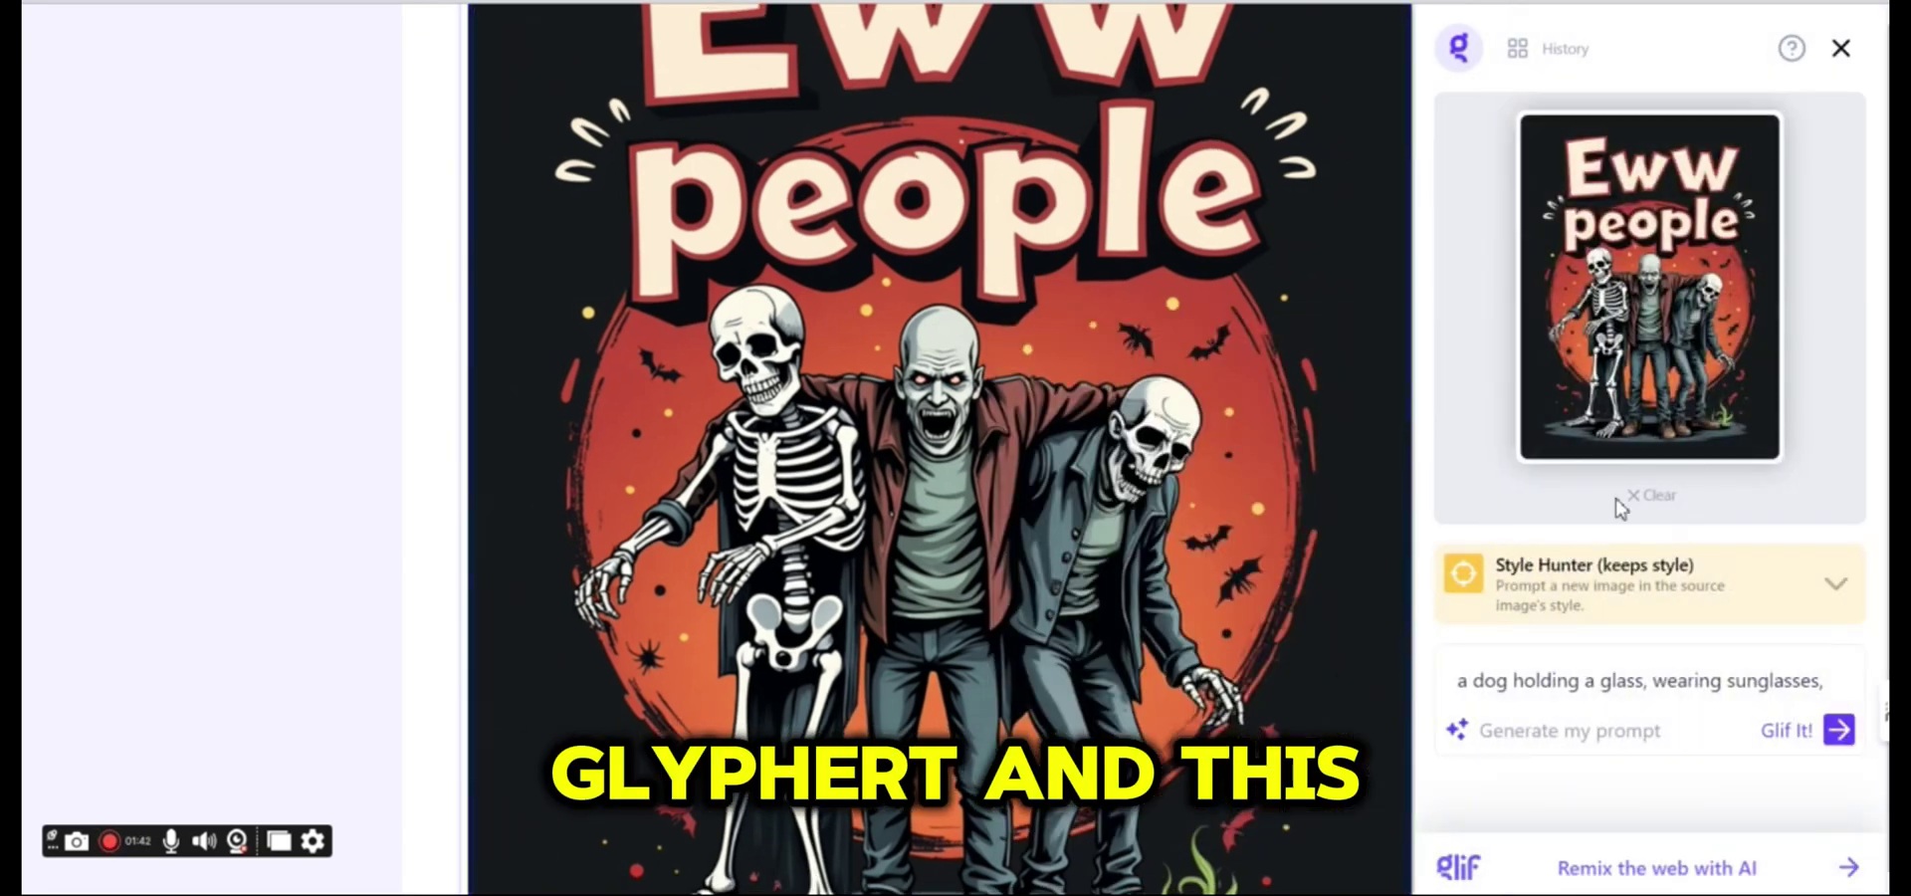
pyautogui.click(1822, 579)
pyautogui.scroll(-5, 1817, 579)
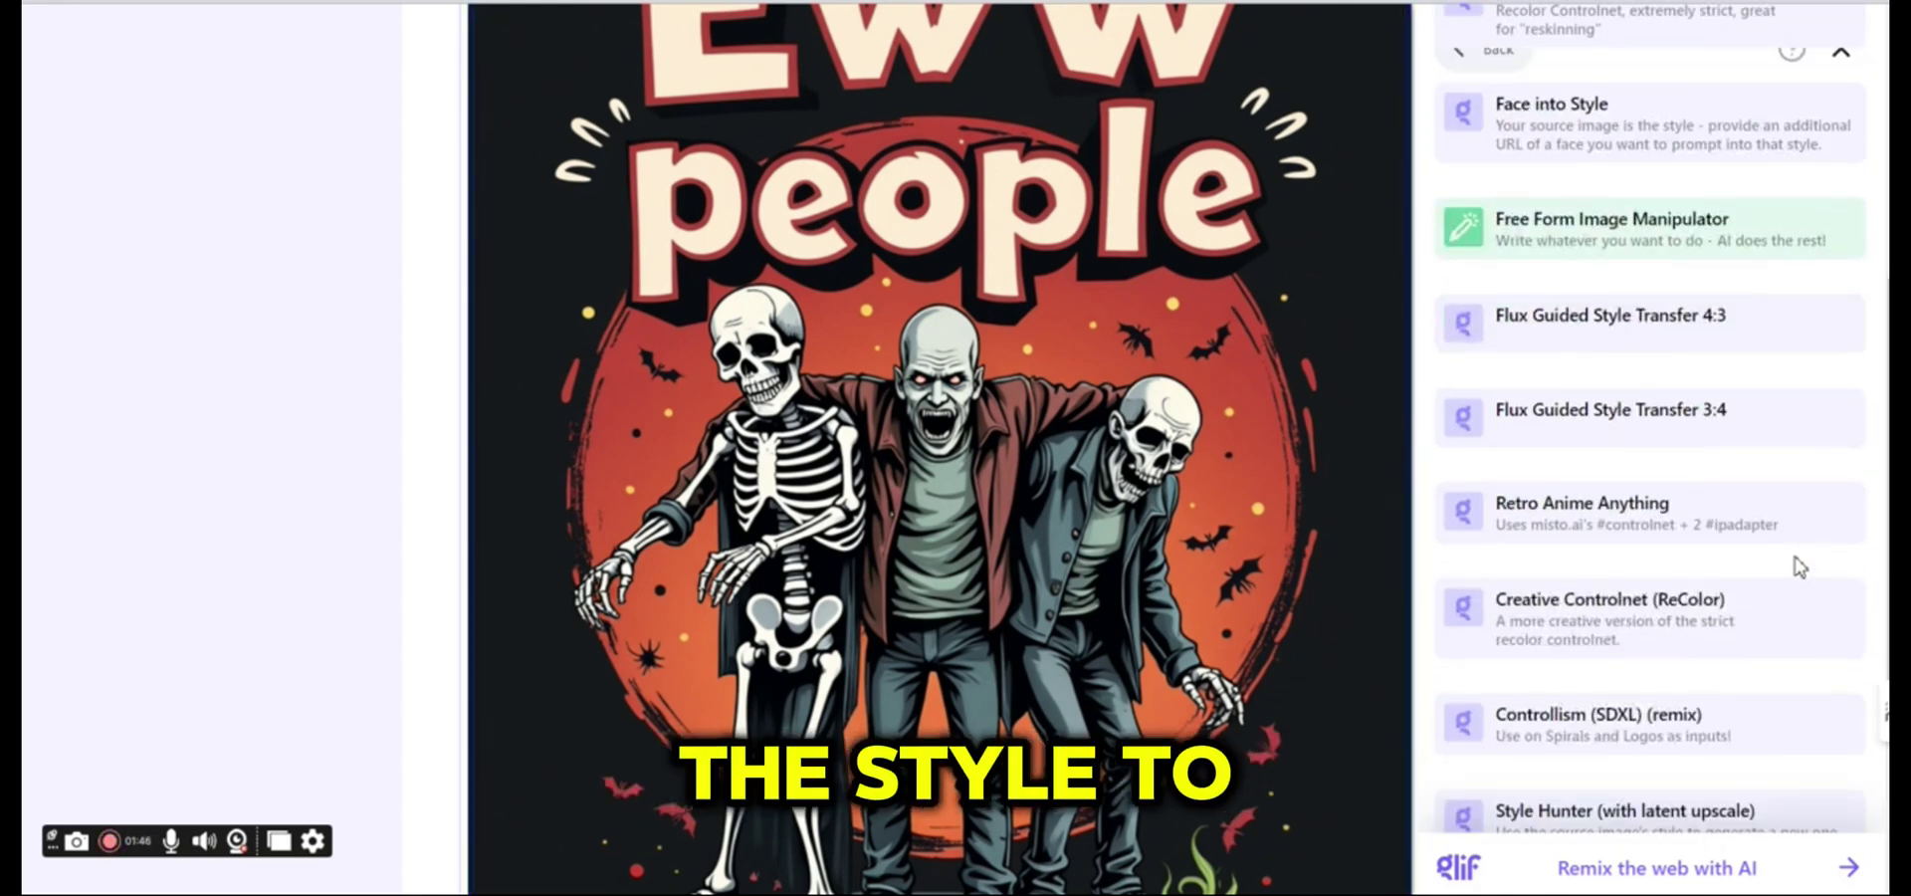
pyautogui.scroll(5, 1799, 566)
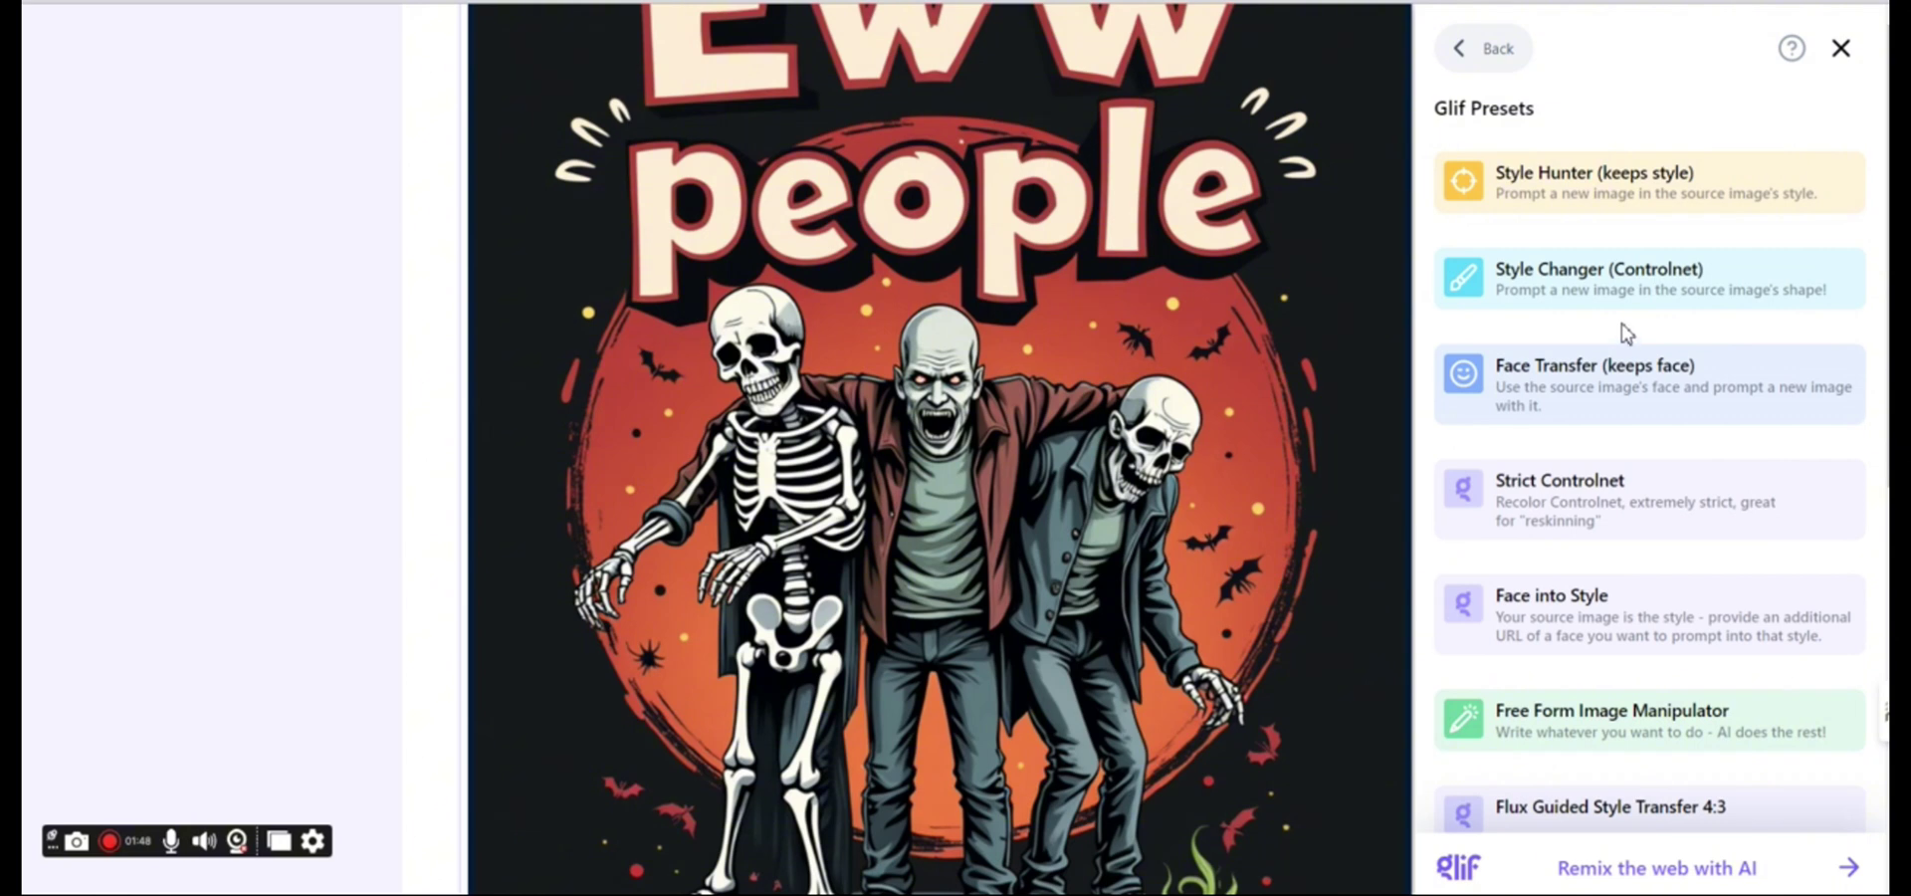
pyautogui.scroll(-3, 1634, 361)
pyautogui.scroll(-6, 1633, 361)
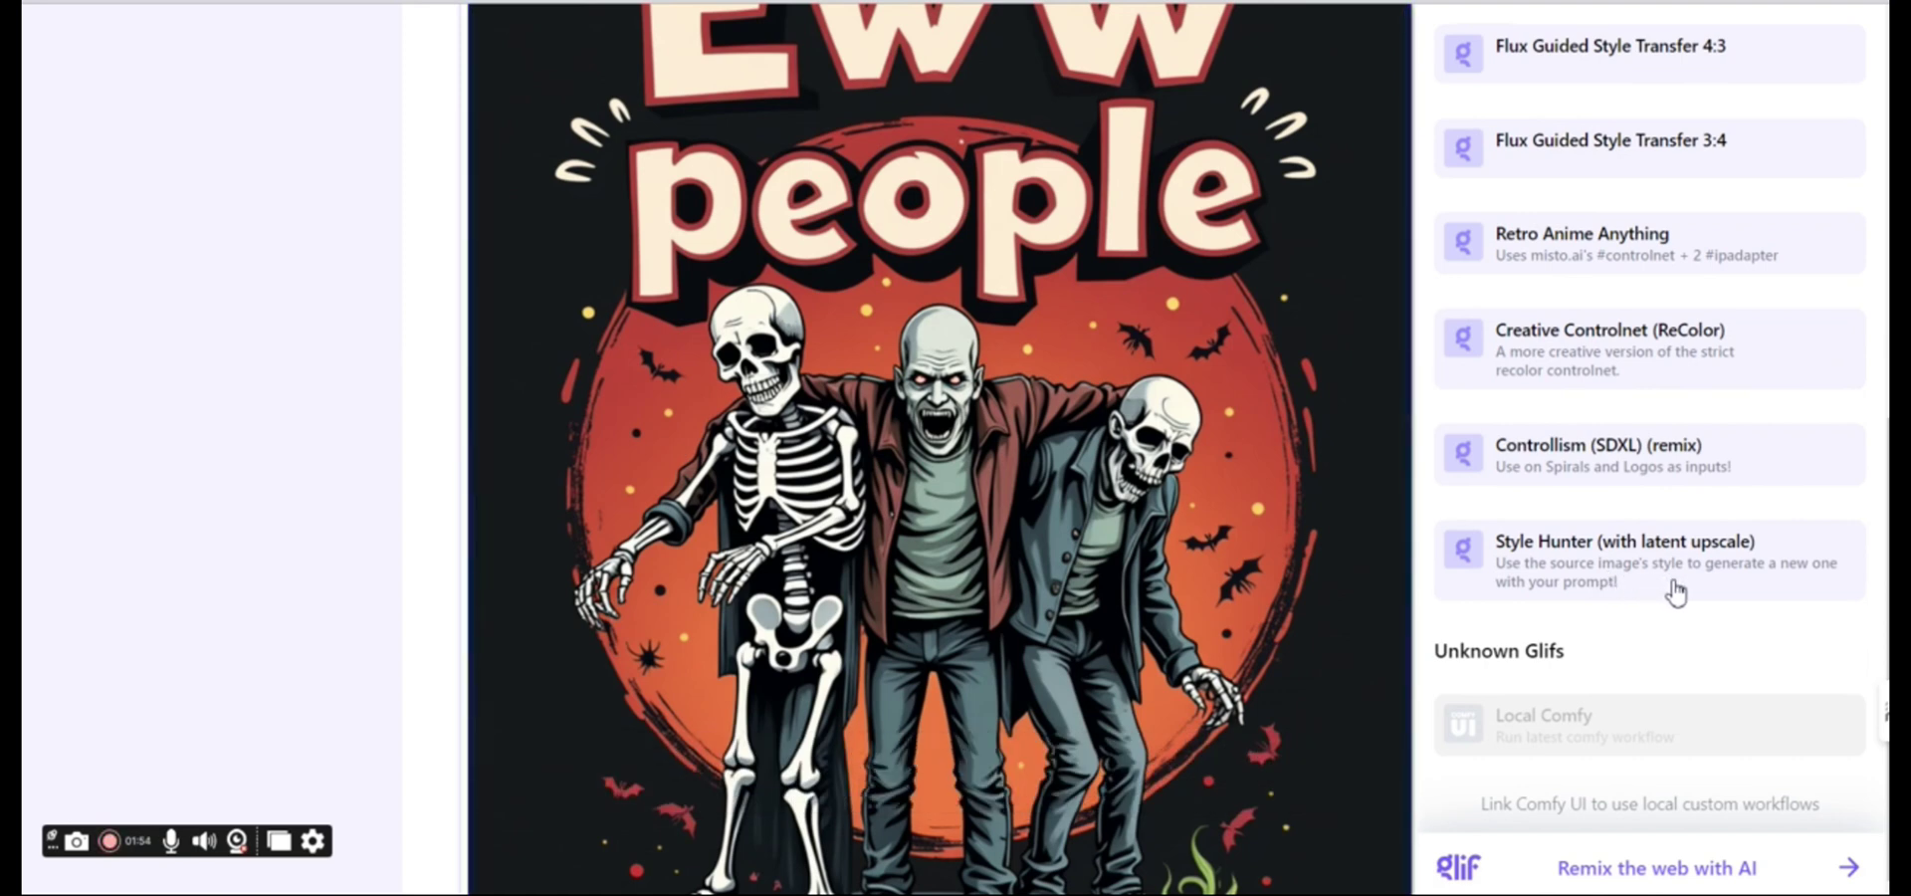
# Generate a dog design with Style Hunter (with latent upscale) and save the result to disk
pyautogui.click(1584, 598)
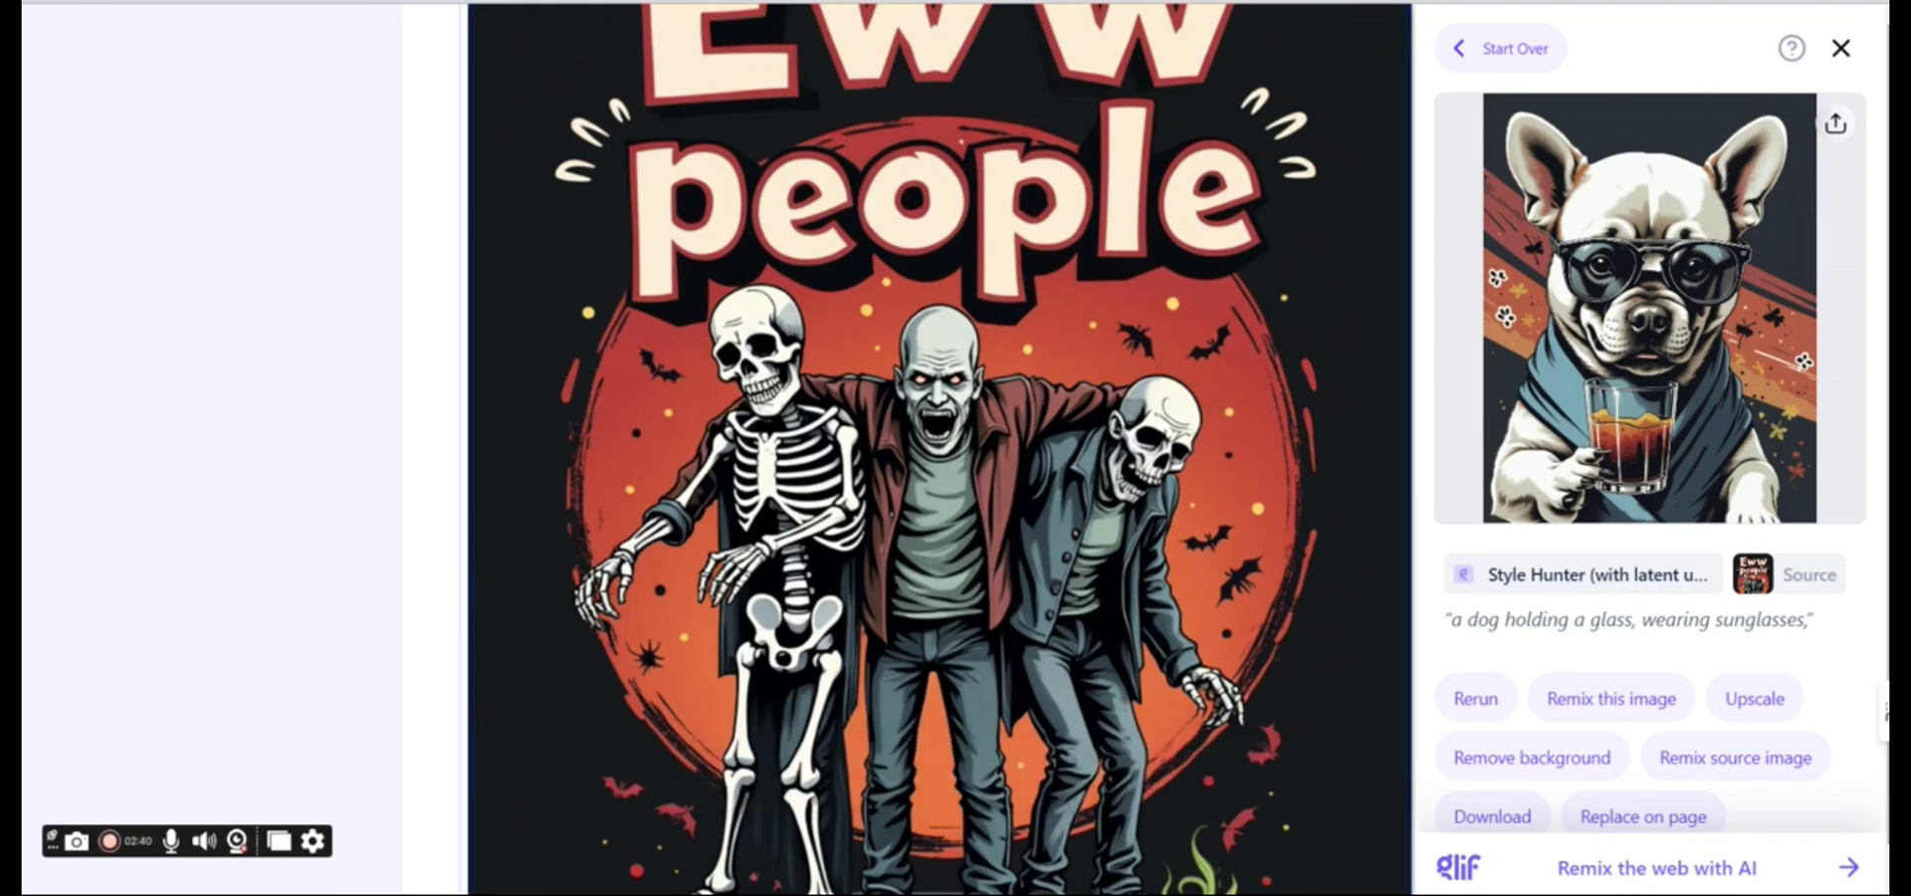
pyautogui.click(1836, 123)
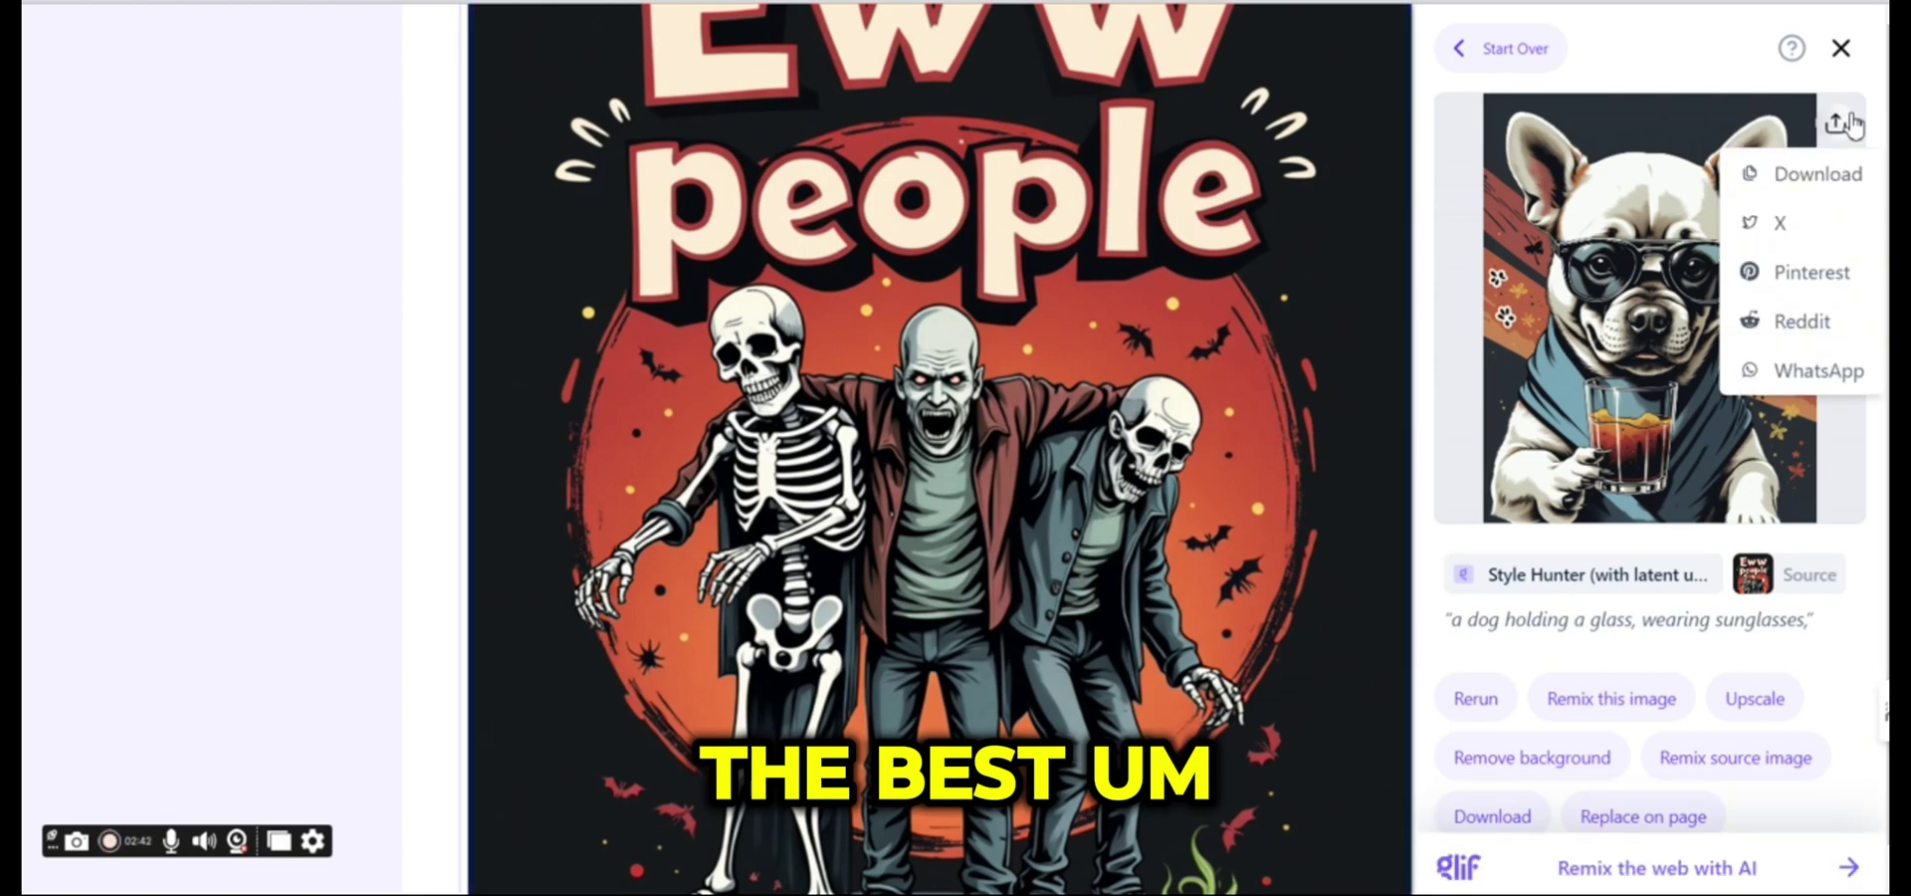
pyautogui.click(1791, 183)
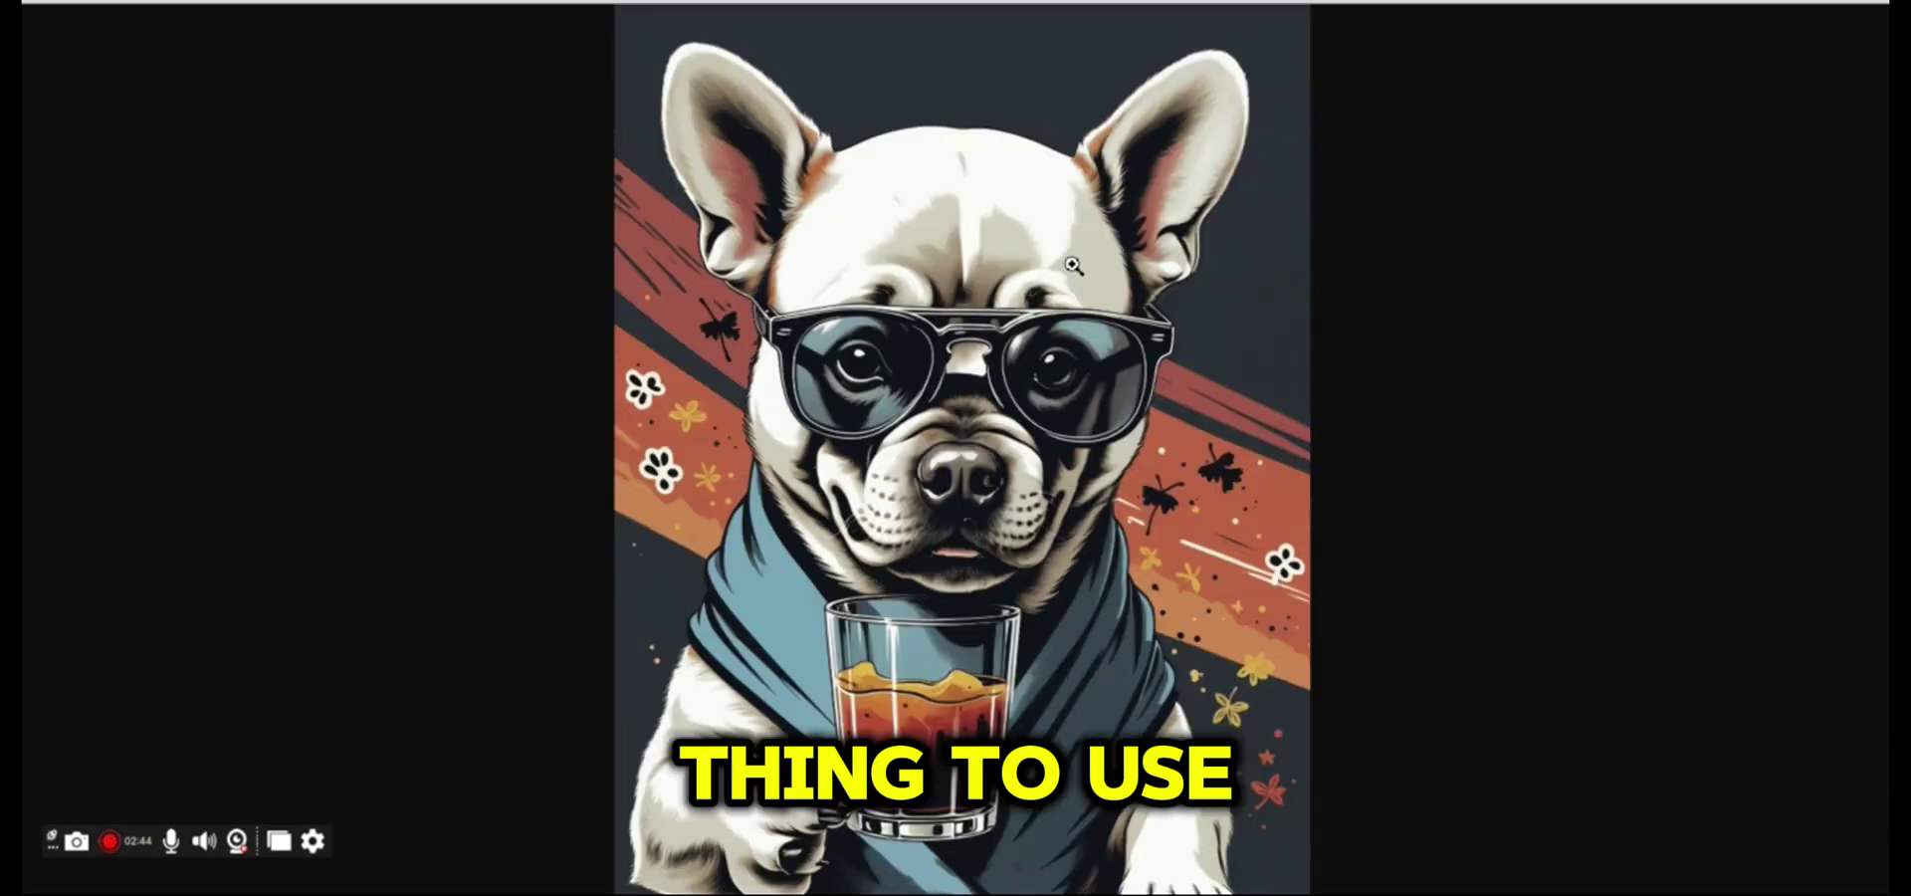
pyautogui.rightClick(1016, 225)
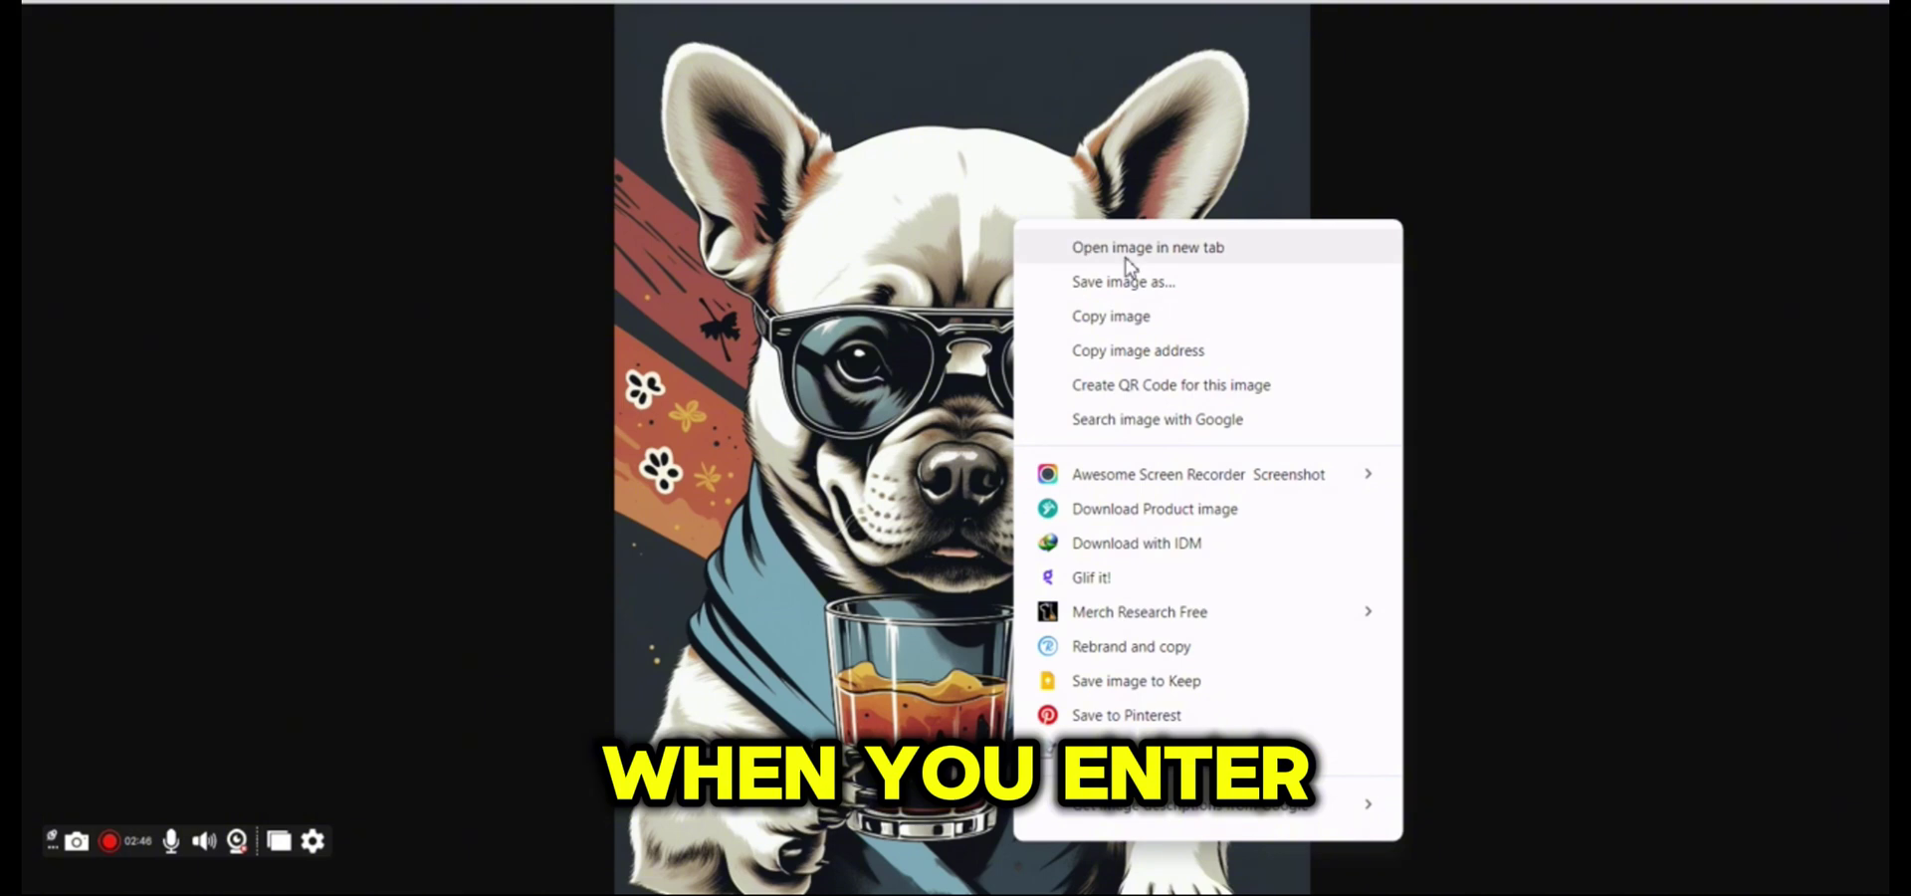
pyautogui.click(1240, 309)
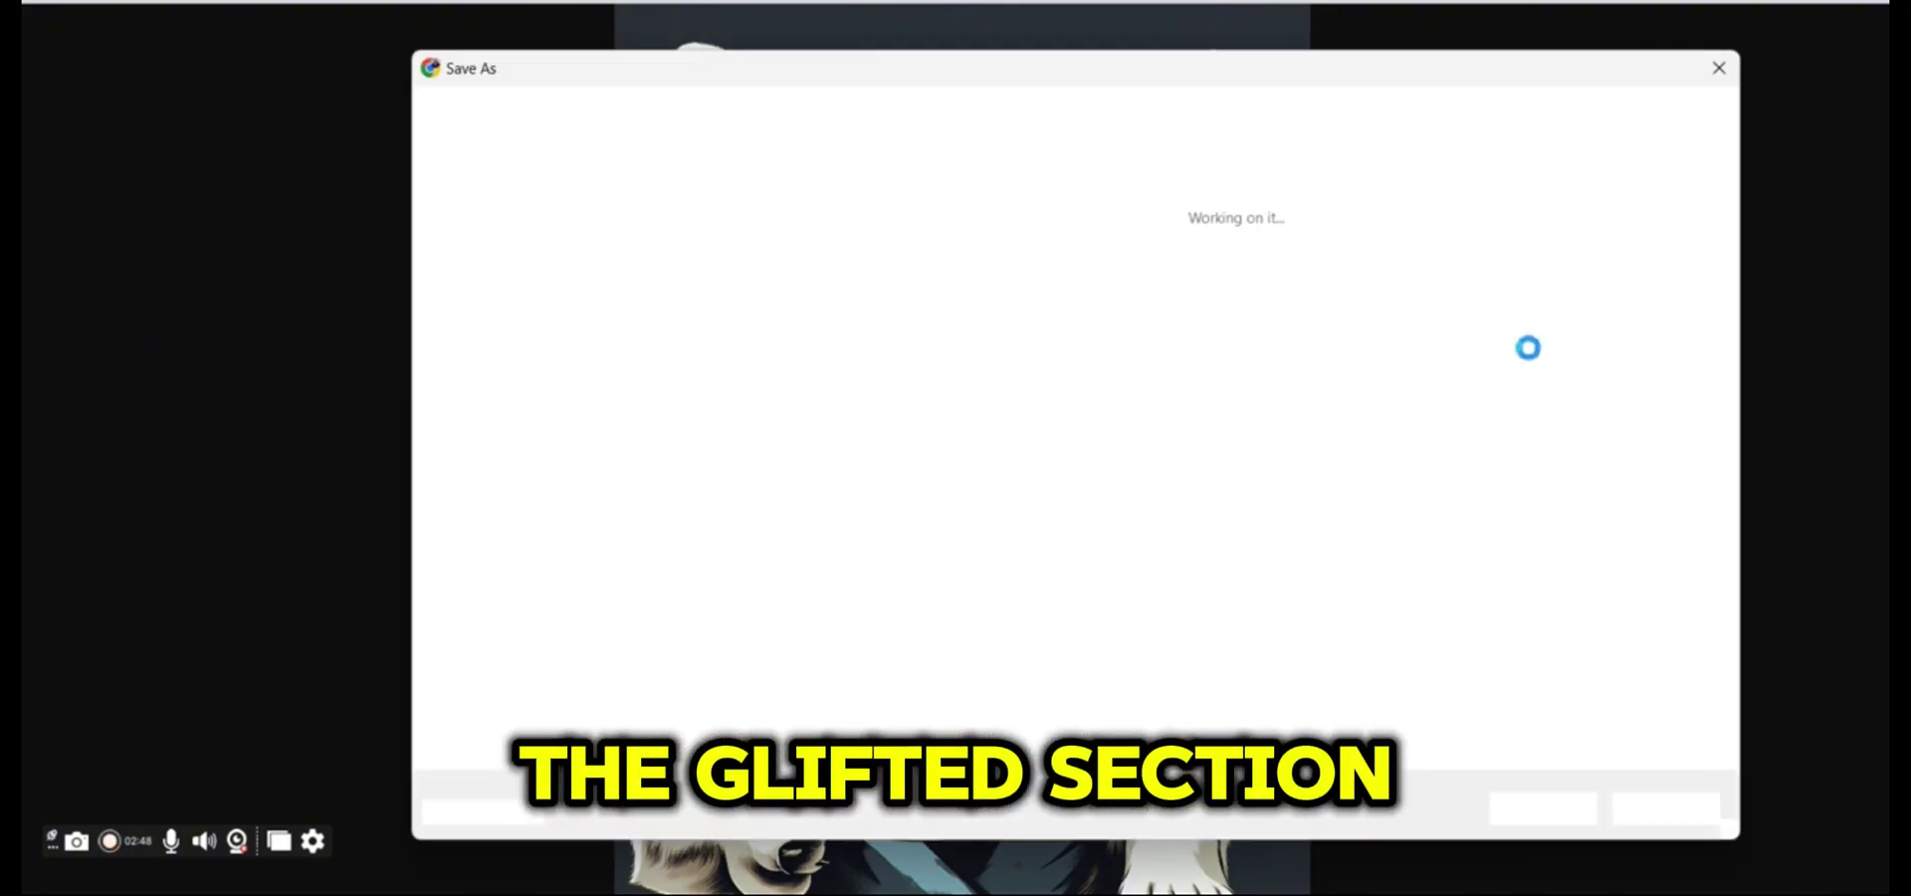
pyautogui.click(1573, 806)
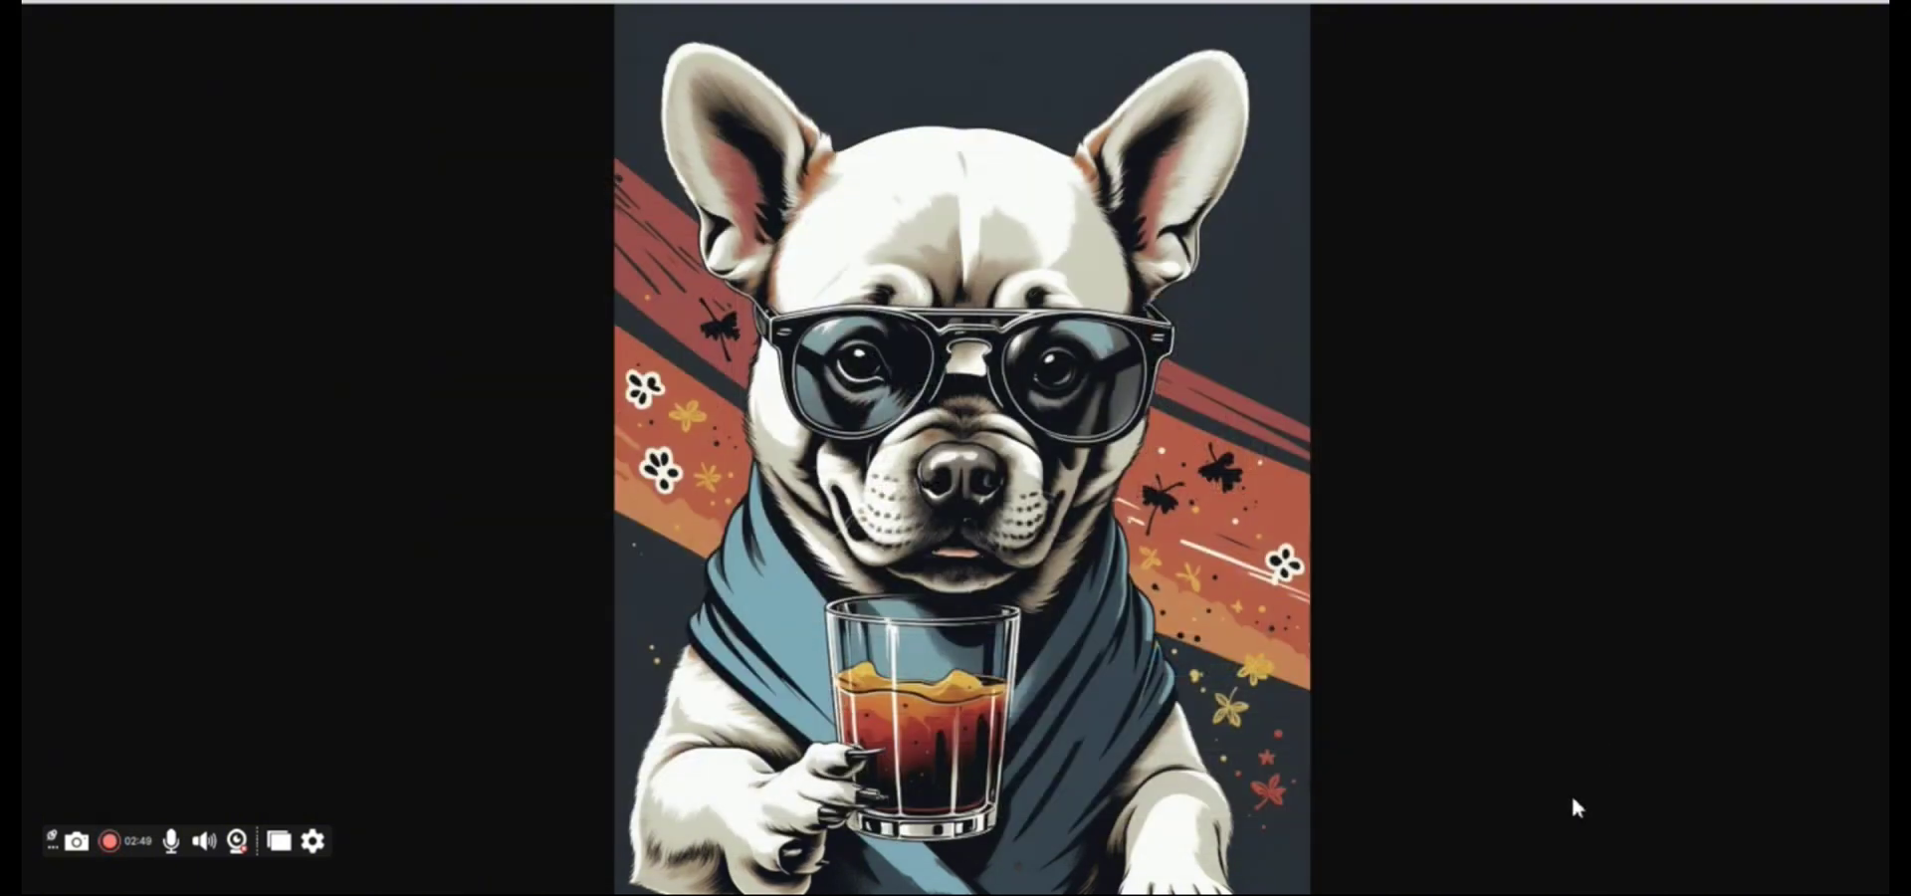
# Close the full-size dog image and sharing options, and start over on the Eww people source
pyautogui.click(612, 107)
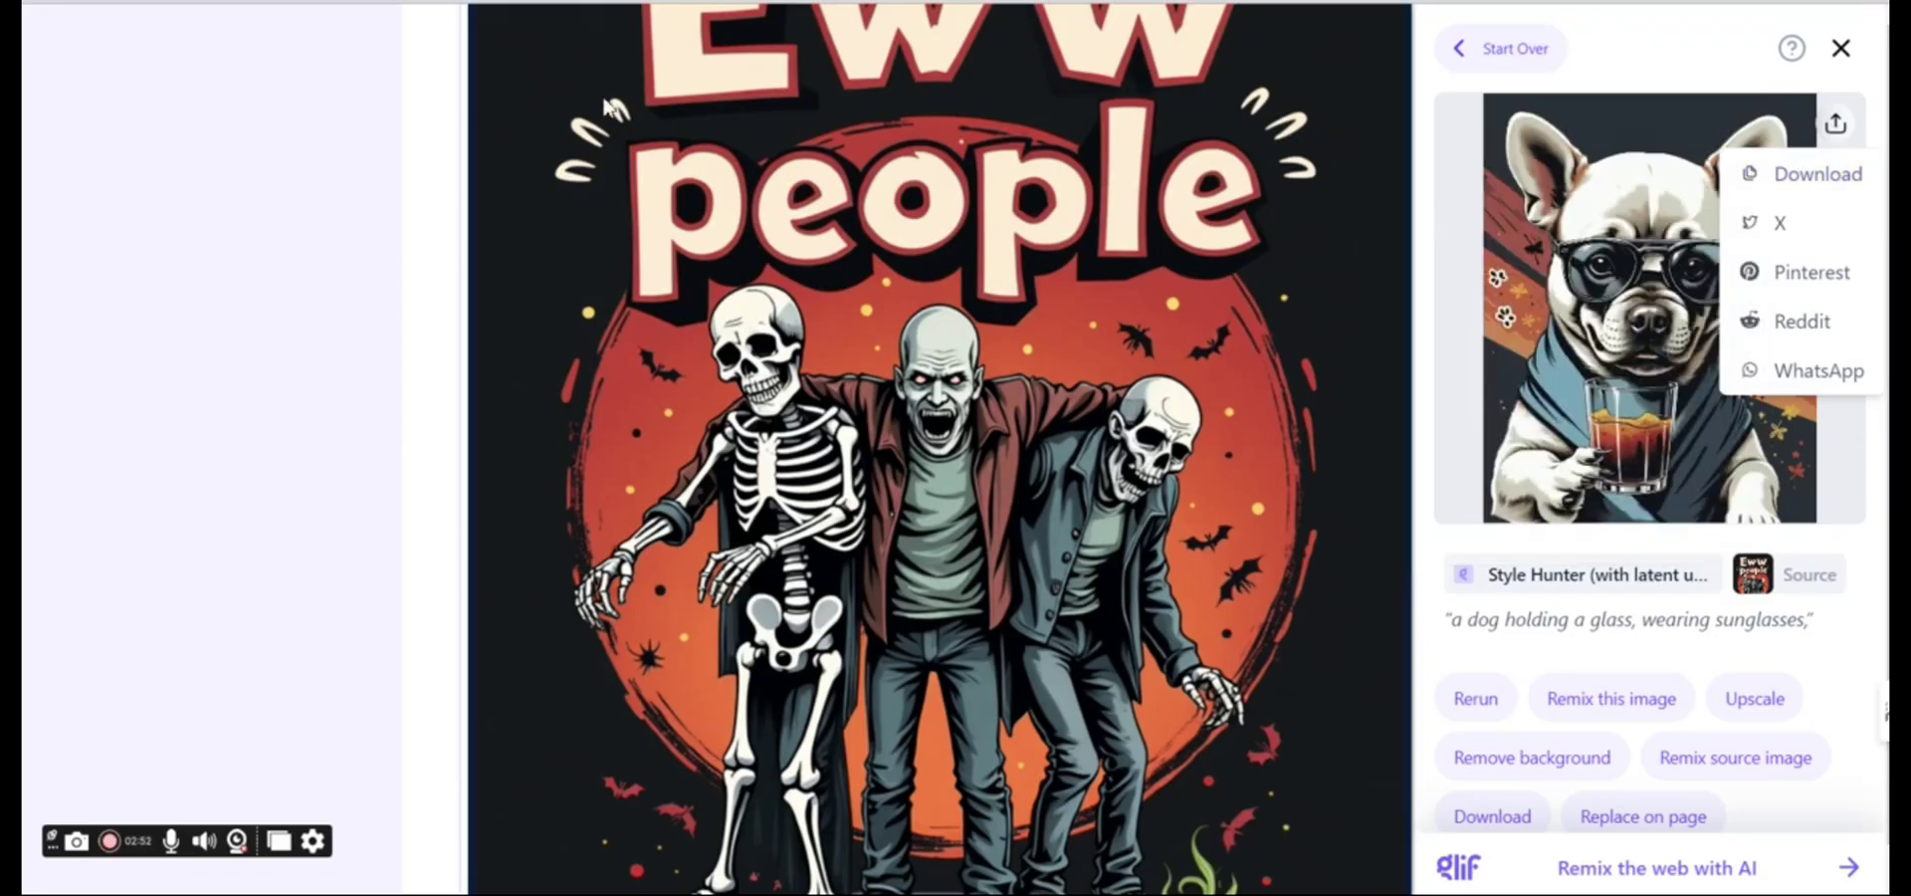
pyautogui.click(1734, 71)
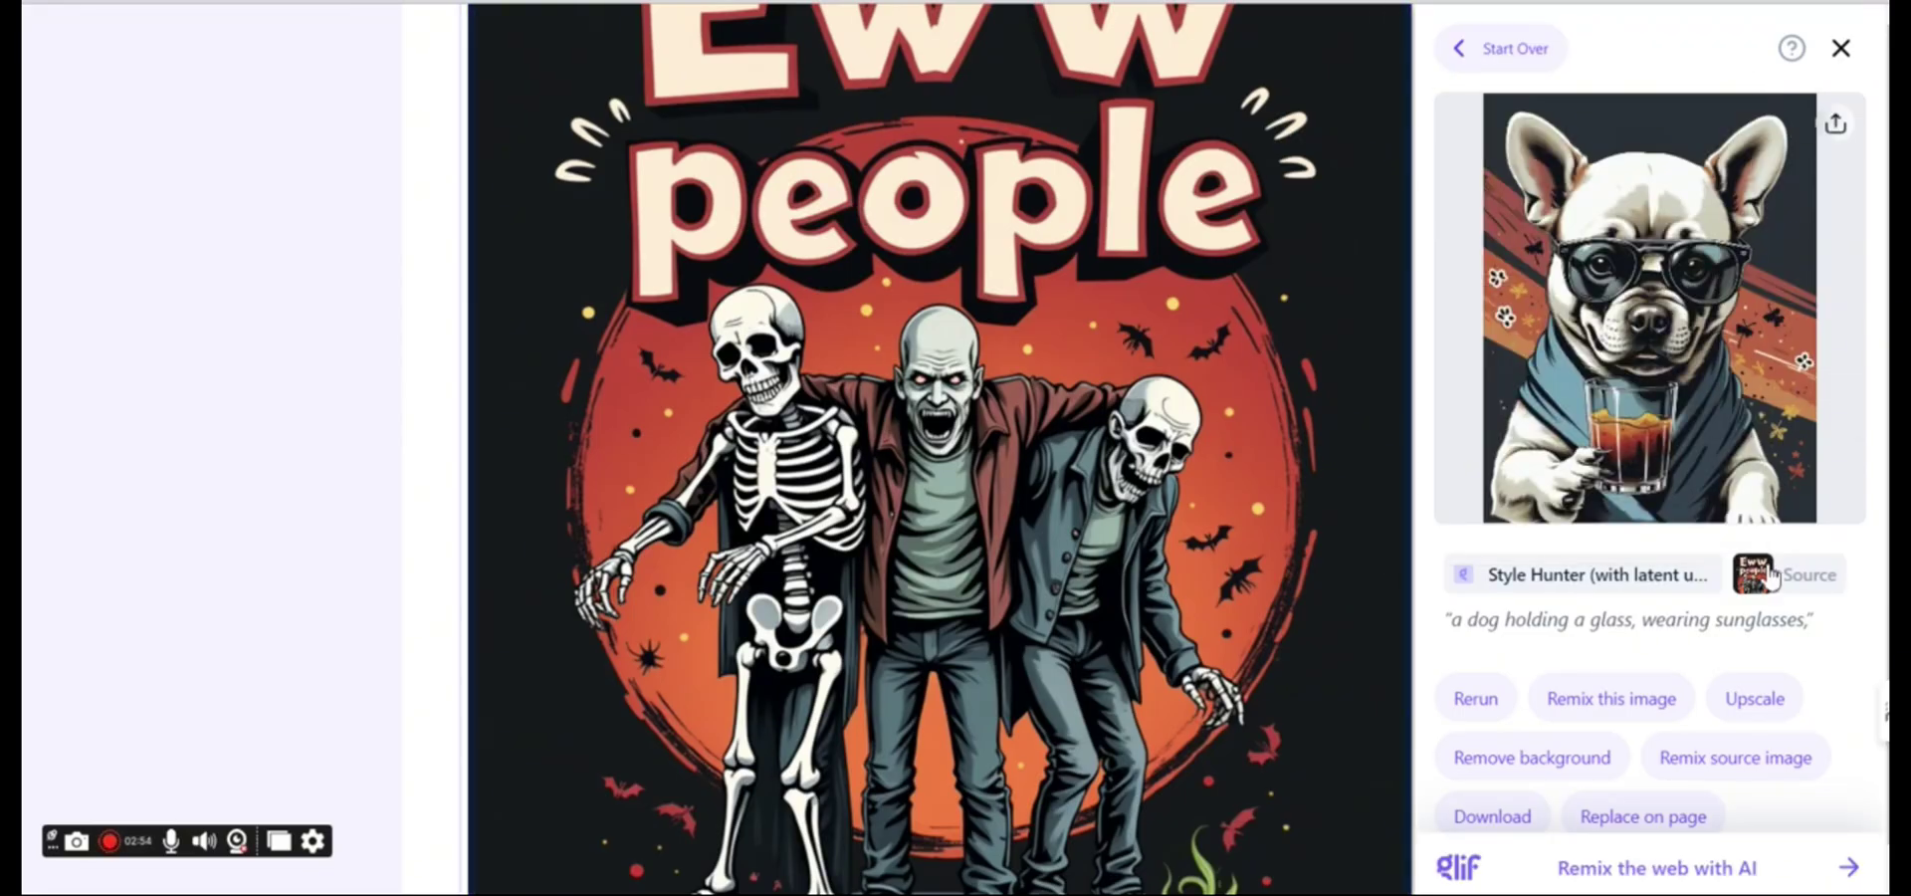
pyautogui.click(1455, 58)
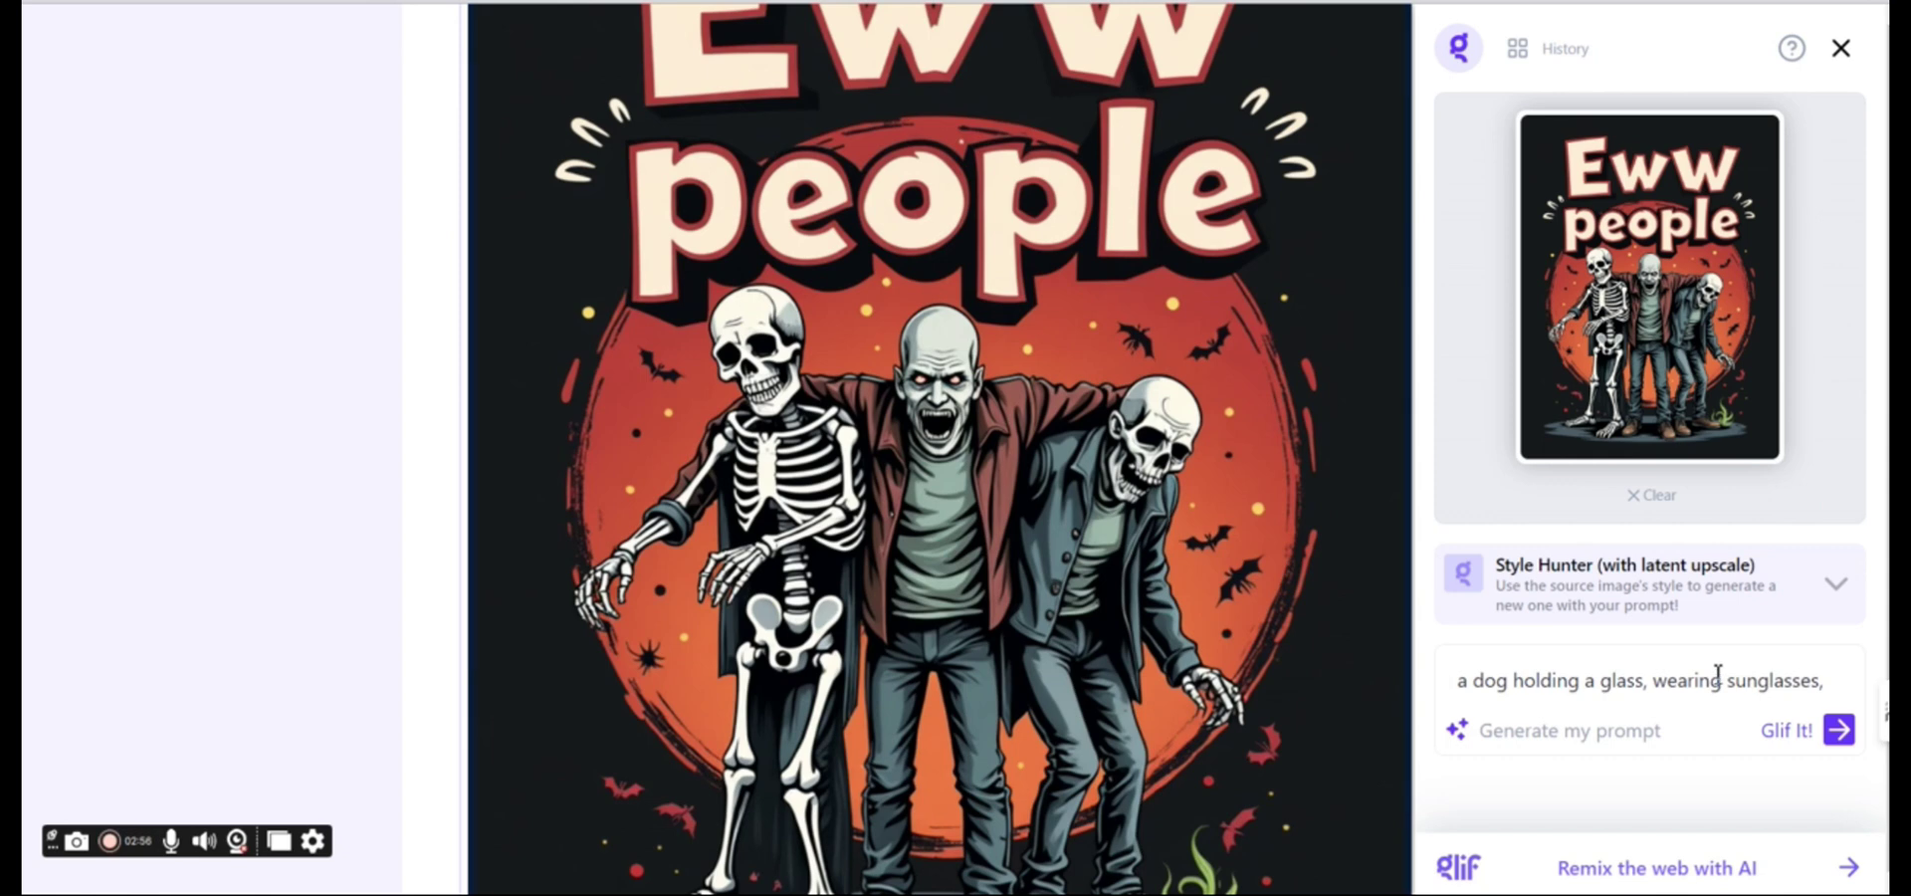
# Replace the prompt with 'a death reaper', fix the spelling, and generate
pyautogui.tripleClick(1481, 683)
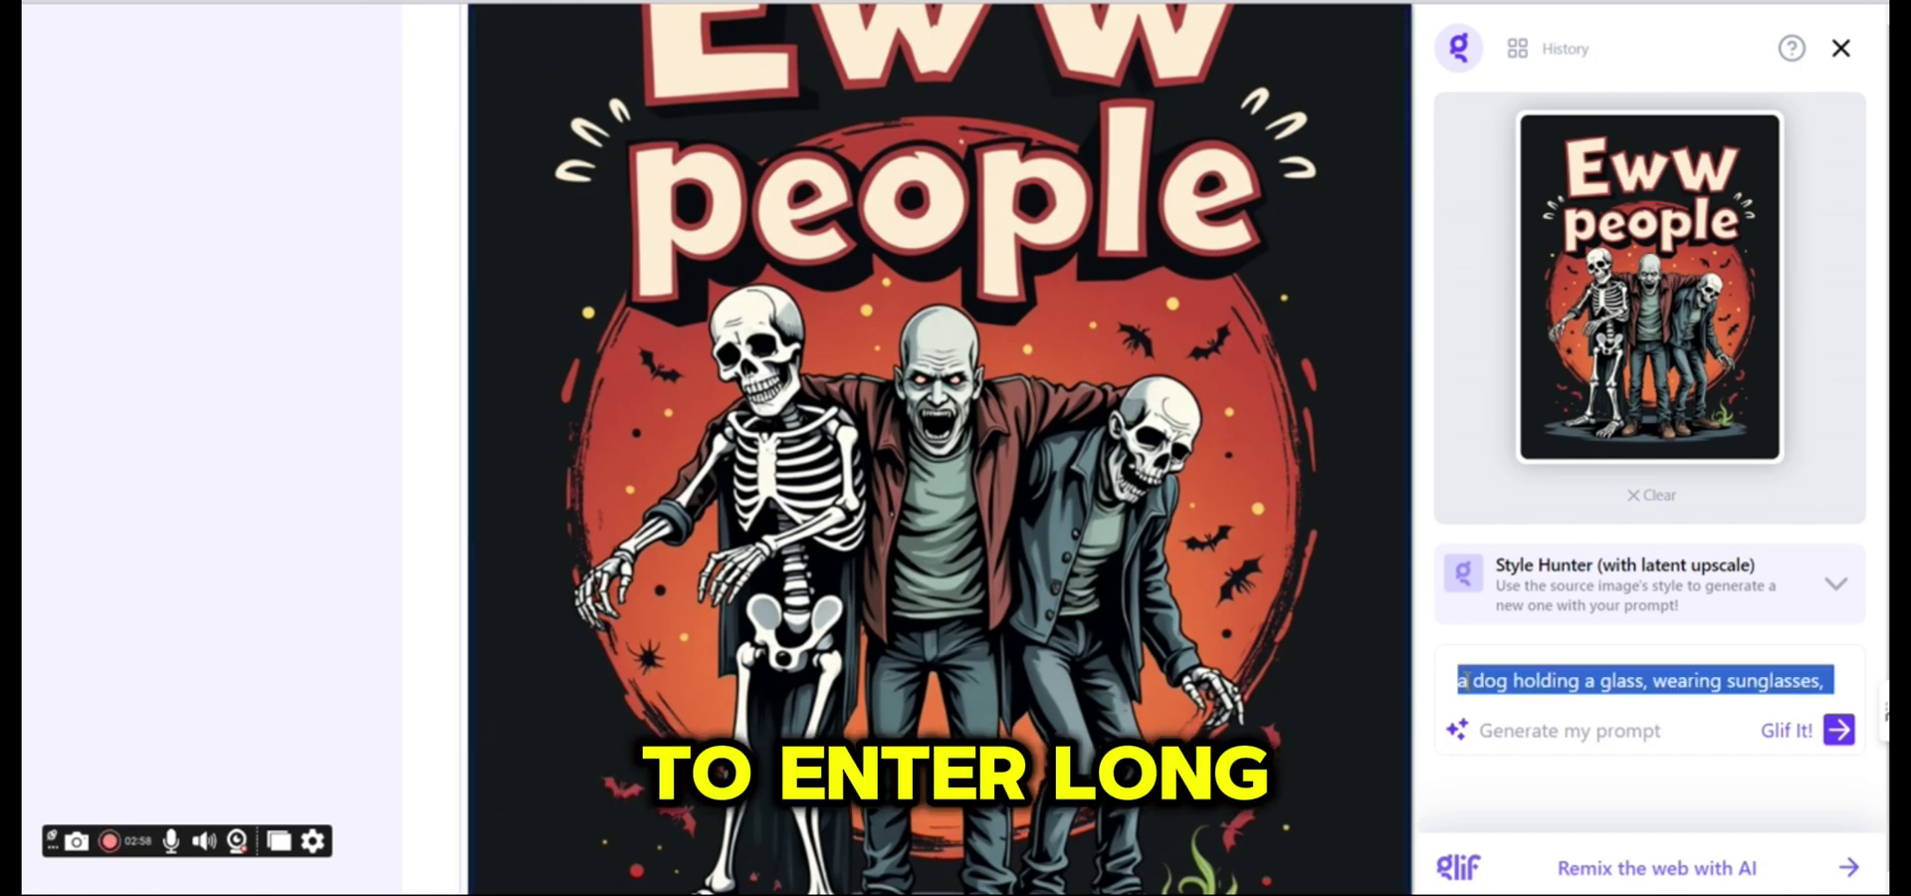
pyautogui.write('a')
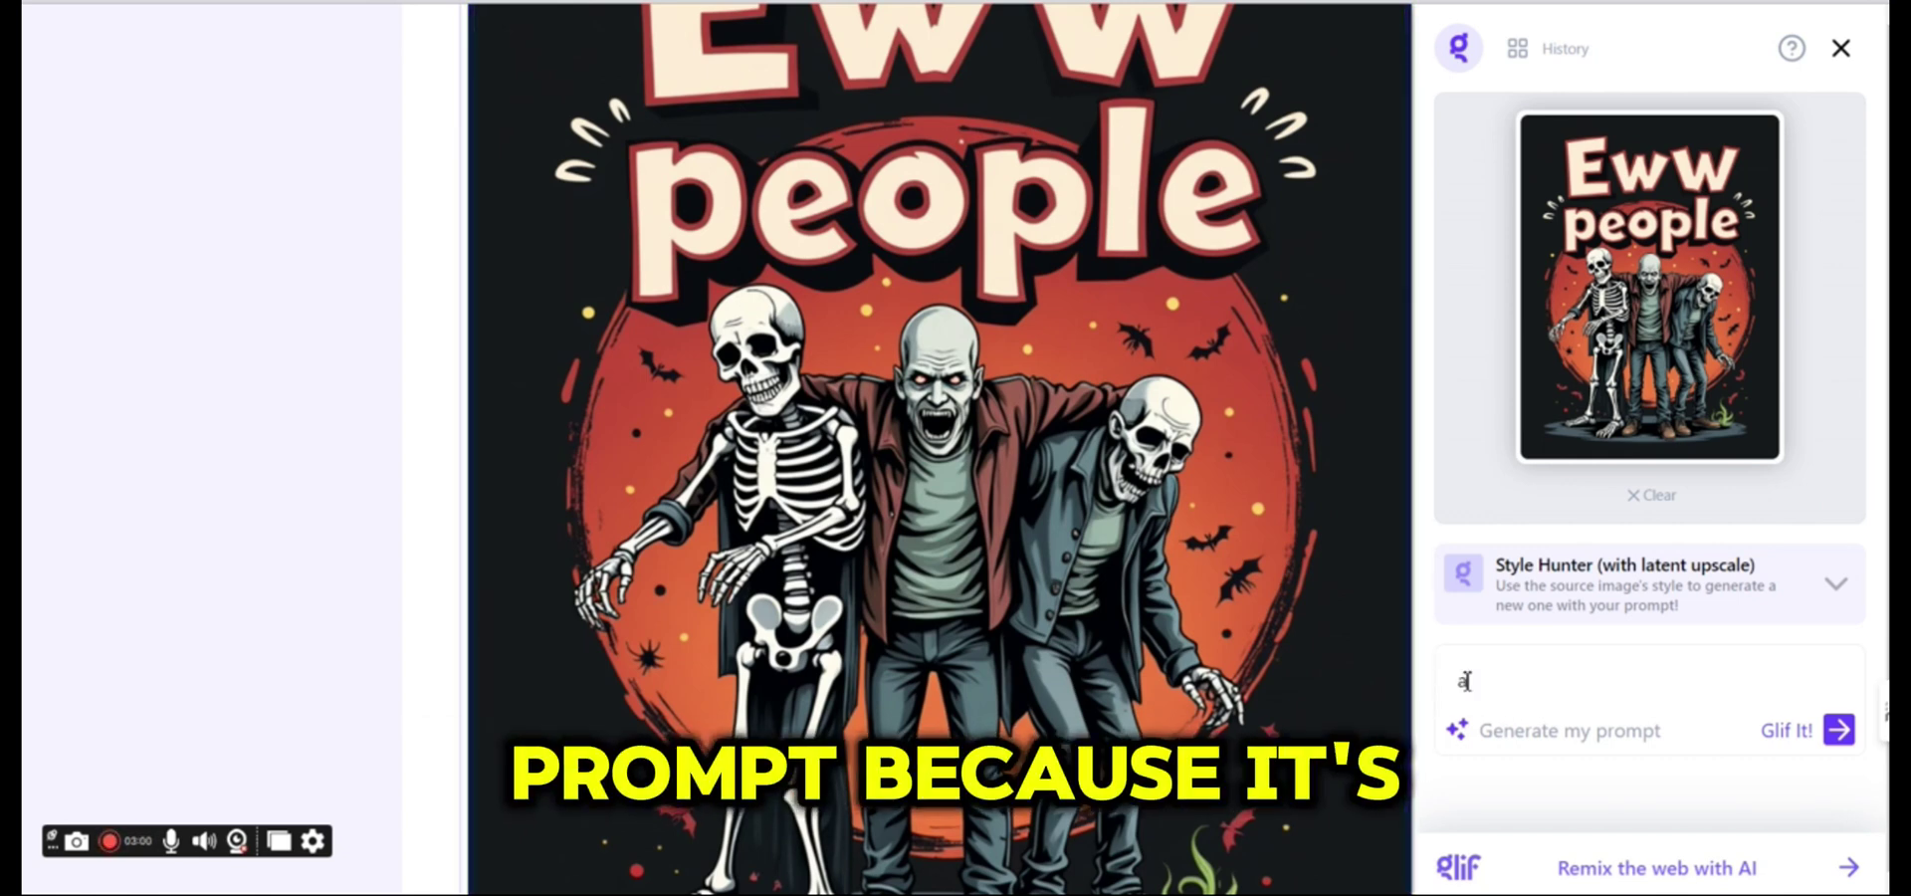
pyautogui.write(' death reeper')
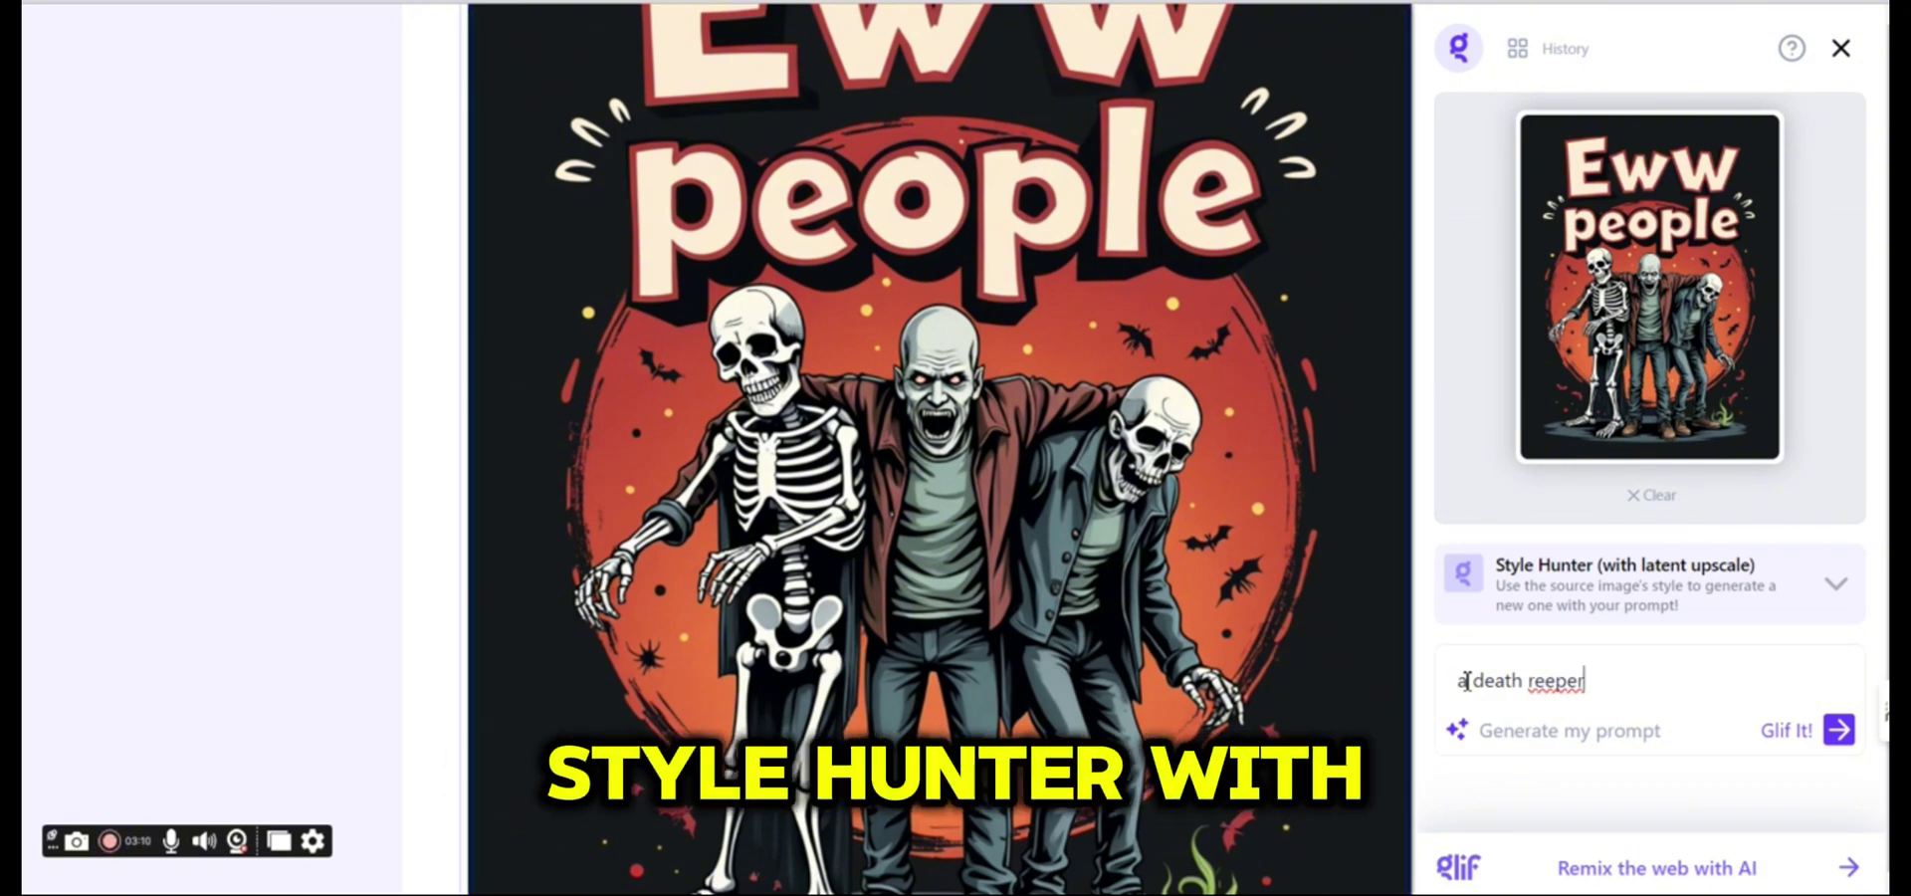
pyautogui.rightClick(1558, 675)
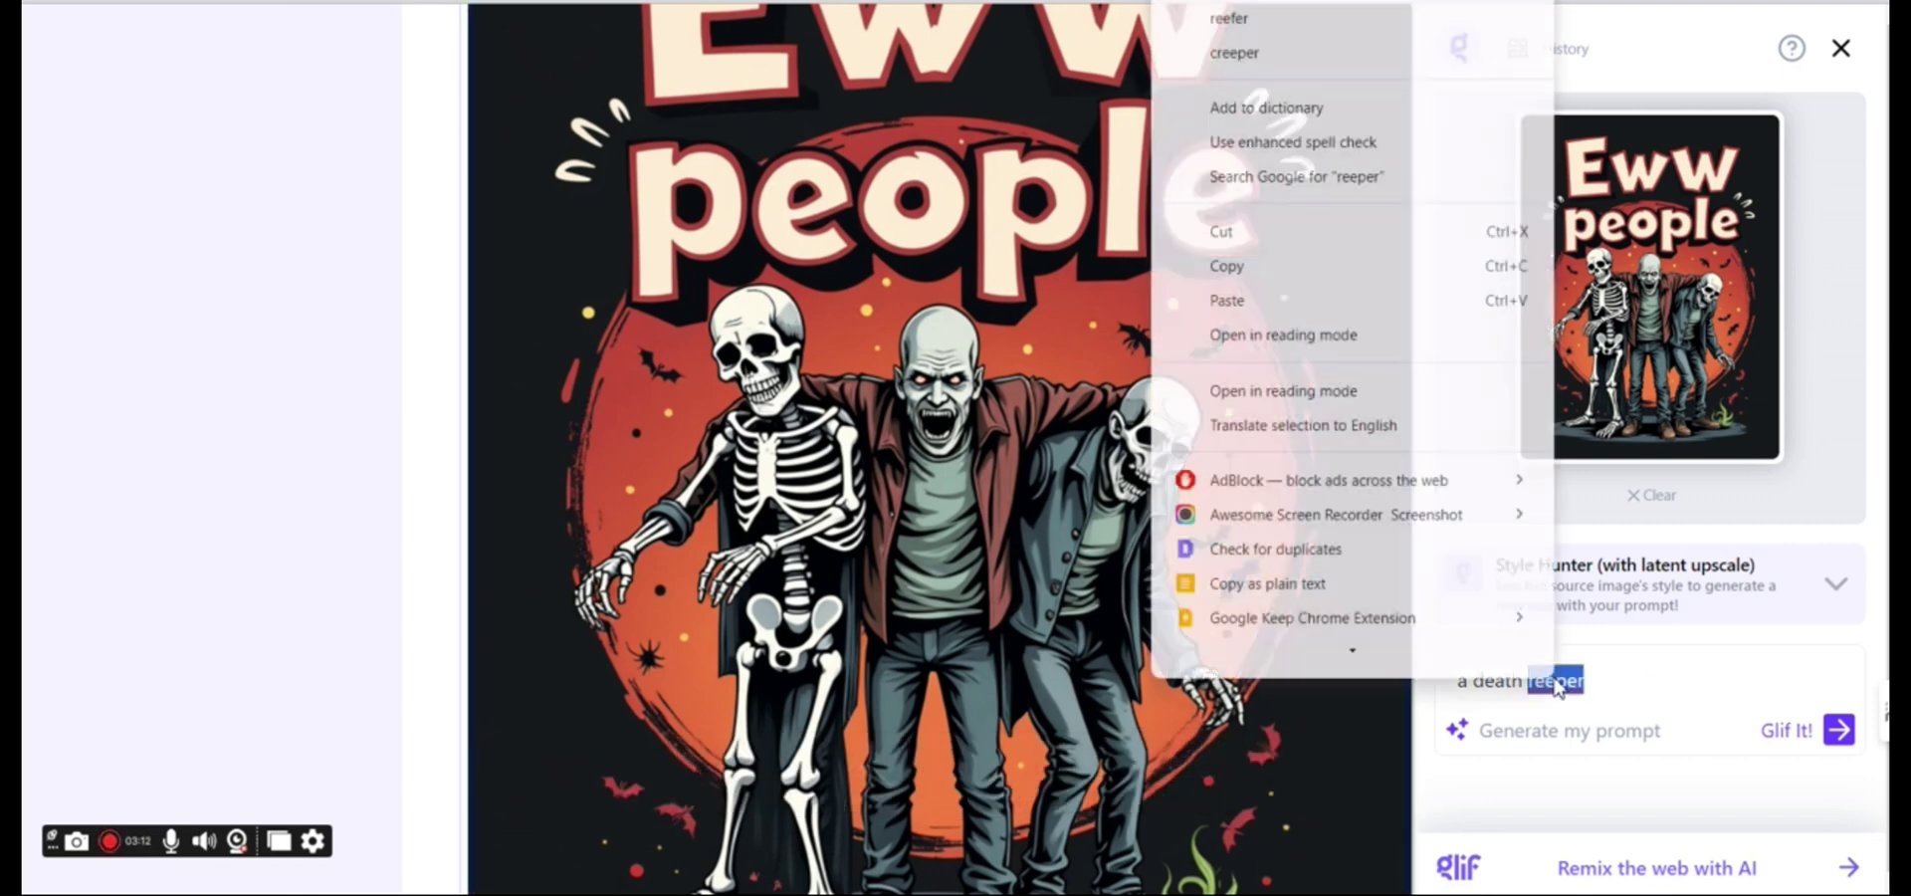
pyautogui.click(1344, 52)
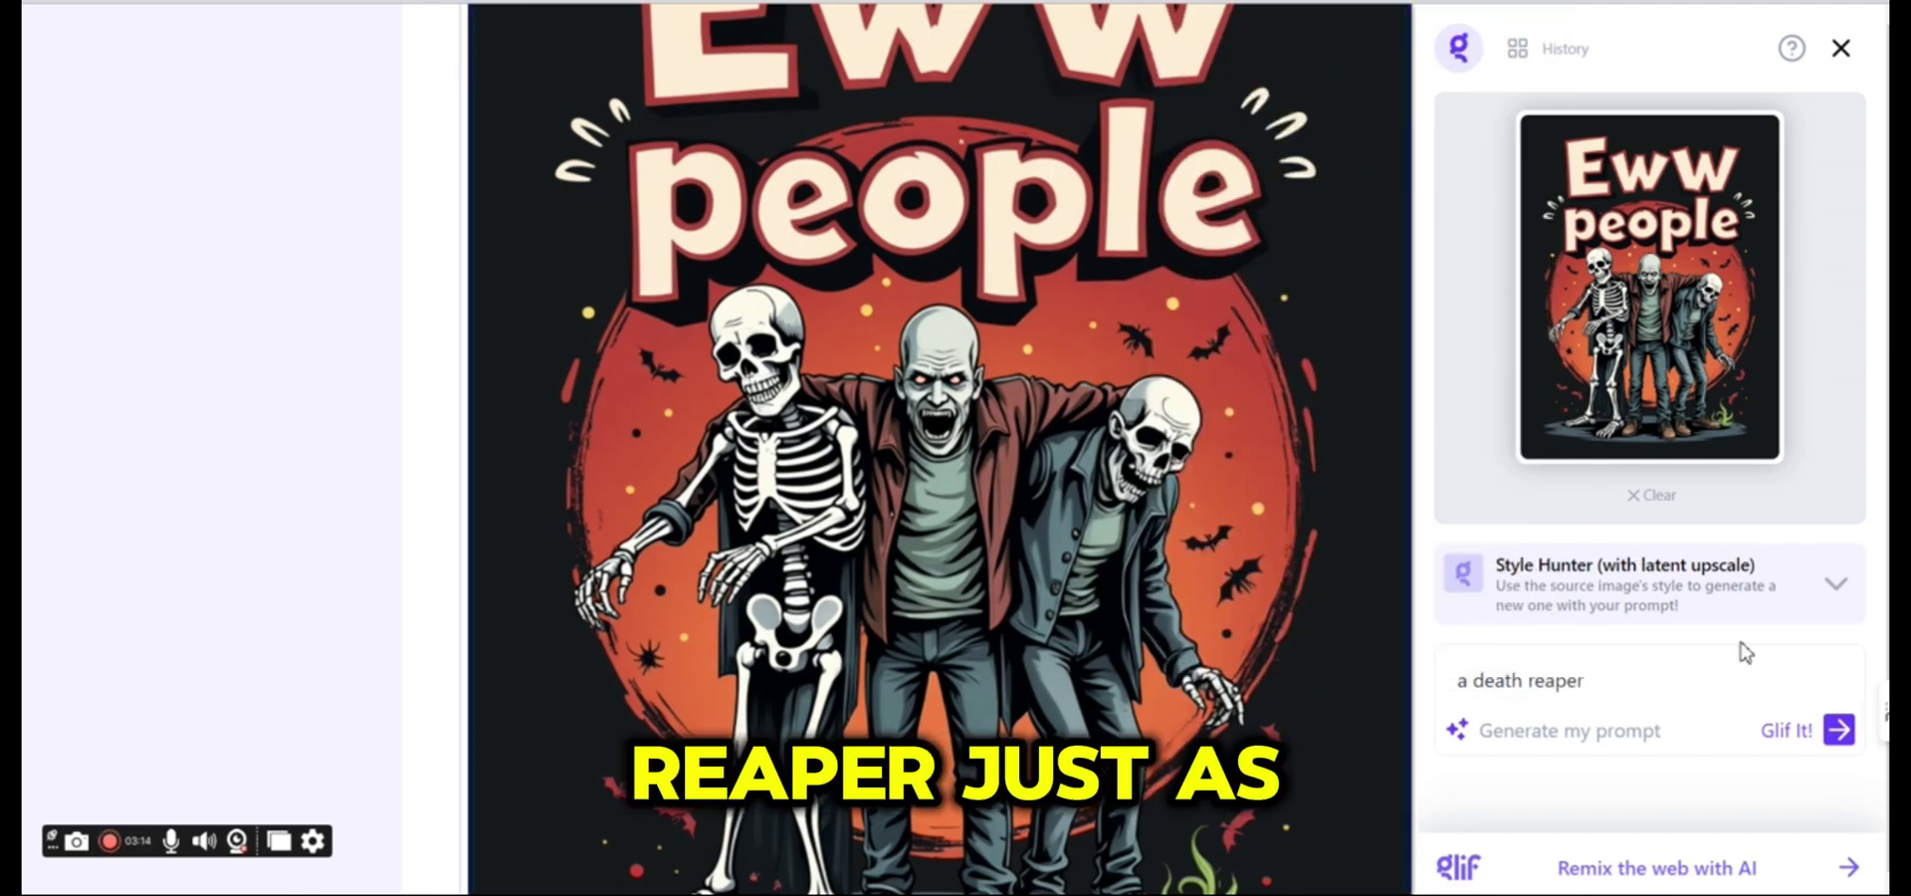
pyautogui.click(1821, 738)
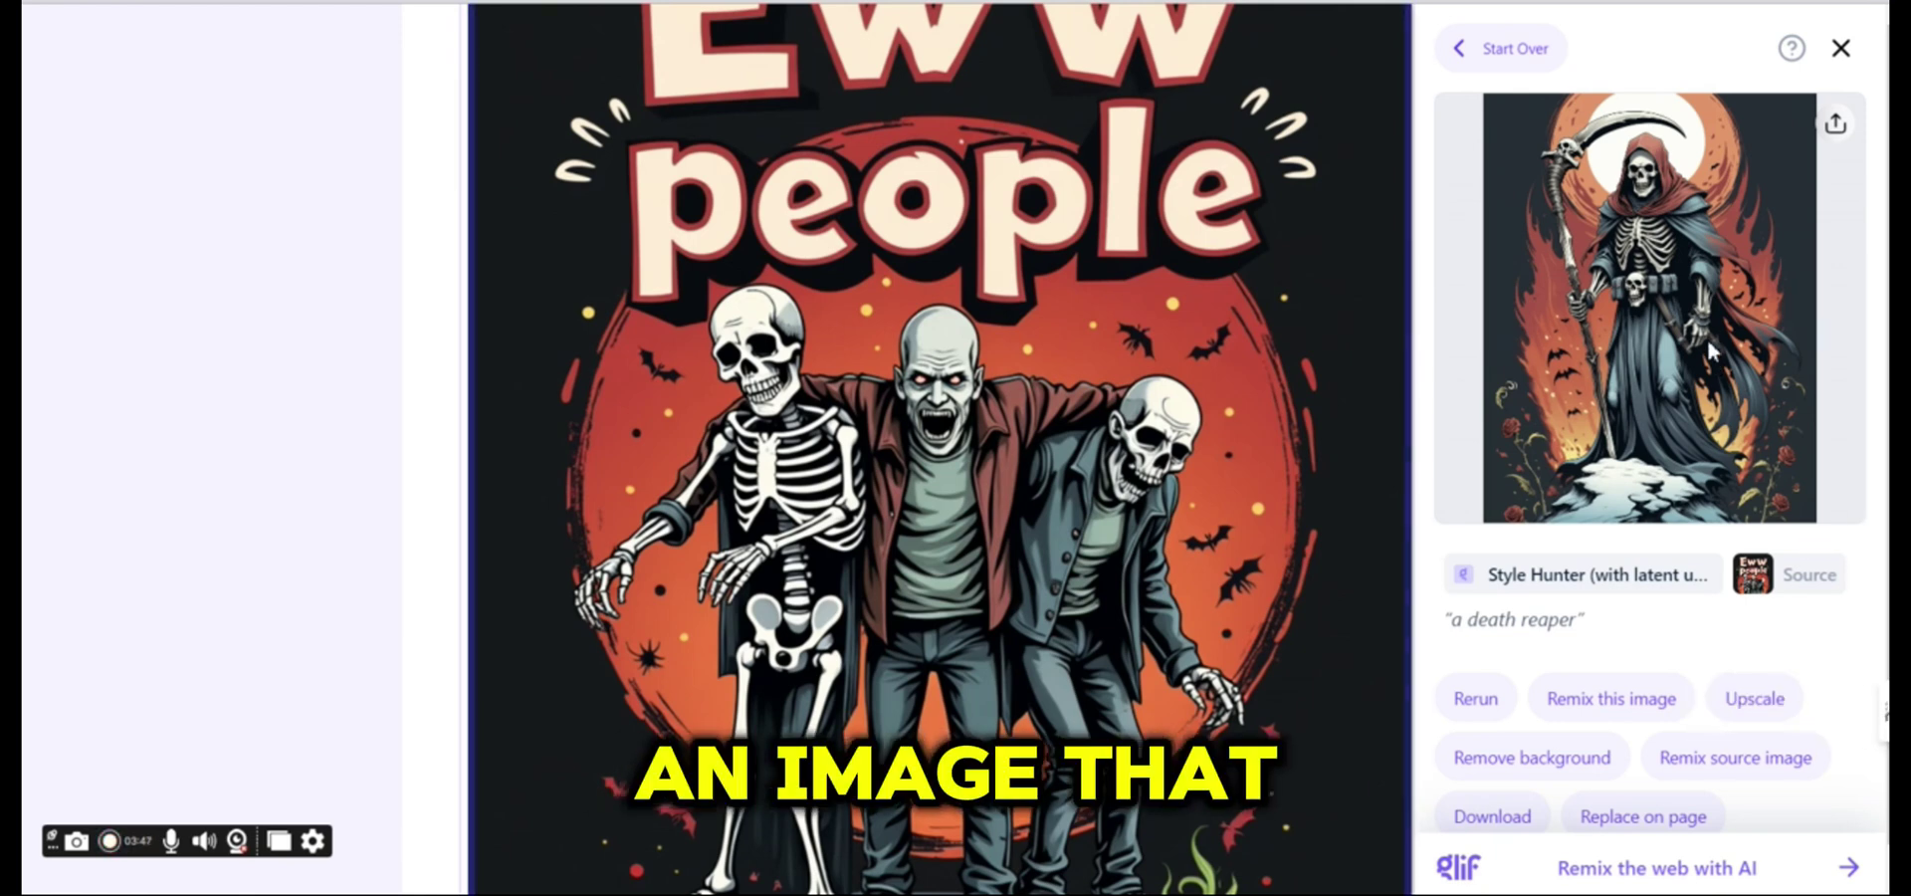
# Download the death reaper design and save it to Downloads as an 853 KB PNG
pyautogui.click(1852, 131)
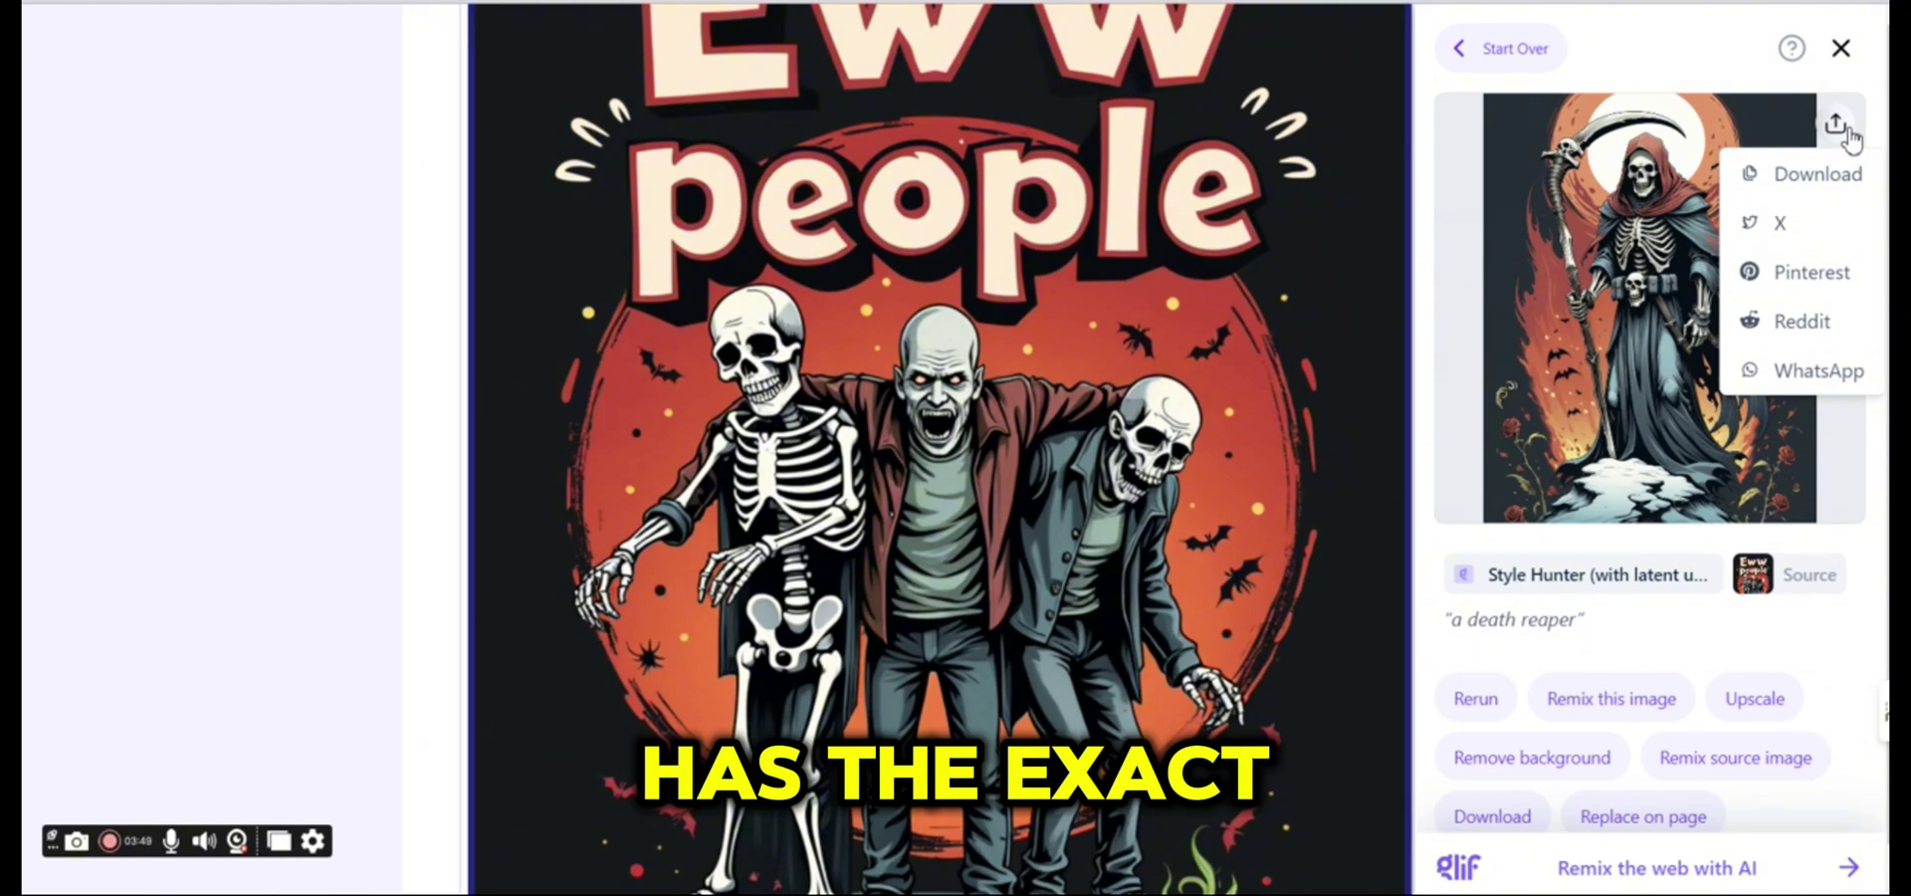
pyautogui.click(1800, 179)
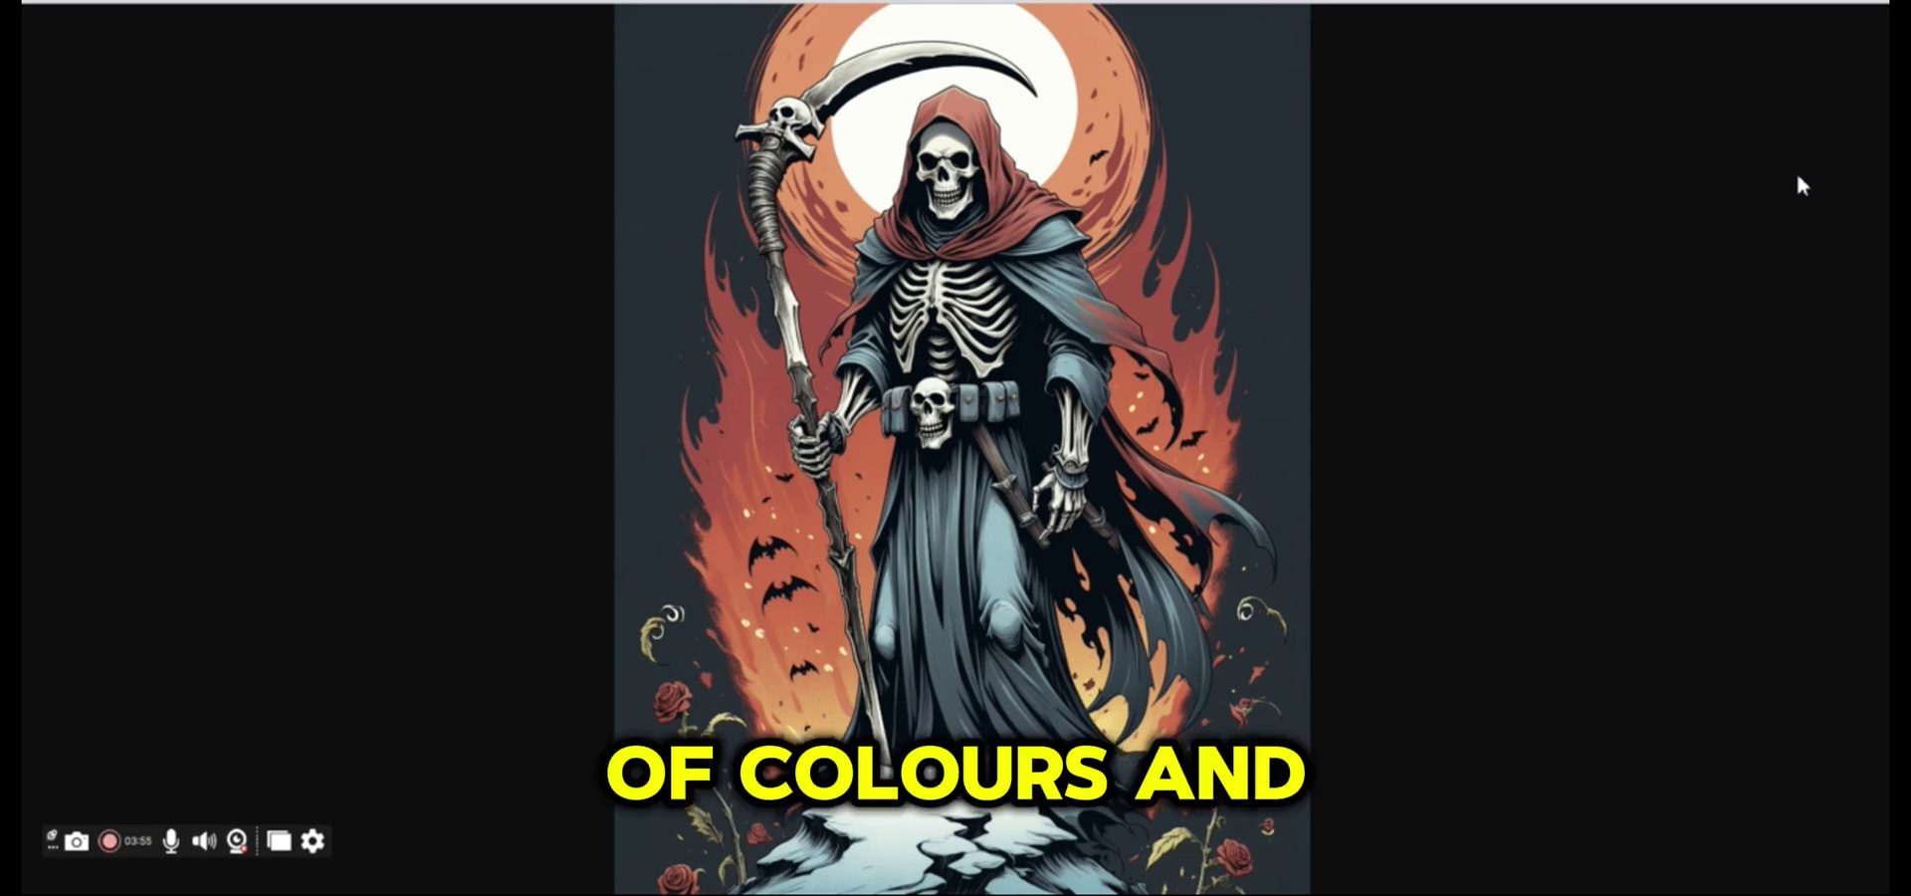
pyautogui.rightClick(1112, 252)
pyautogui.click(1201, 324)
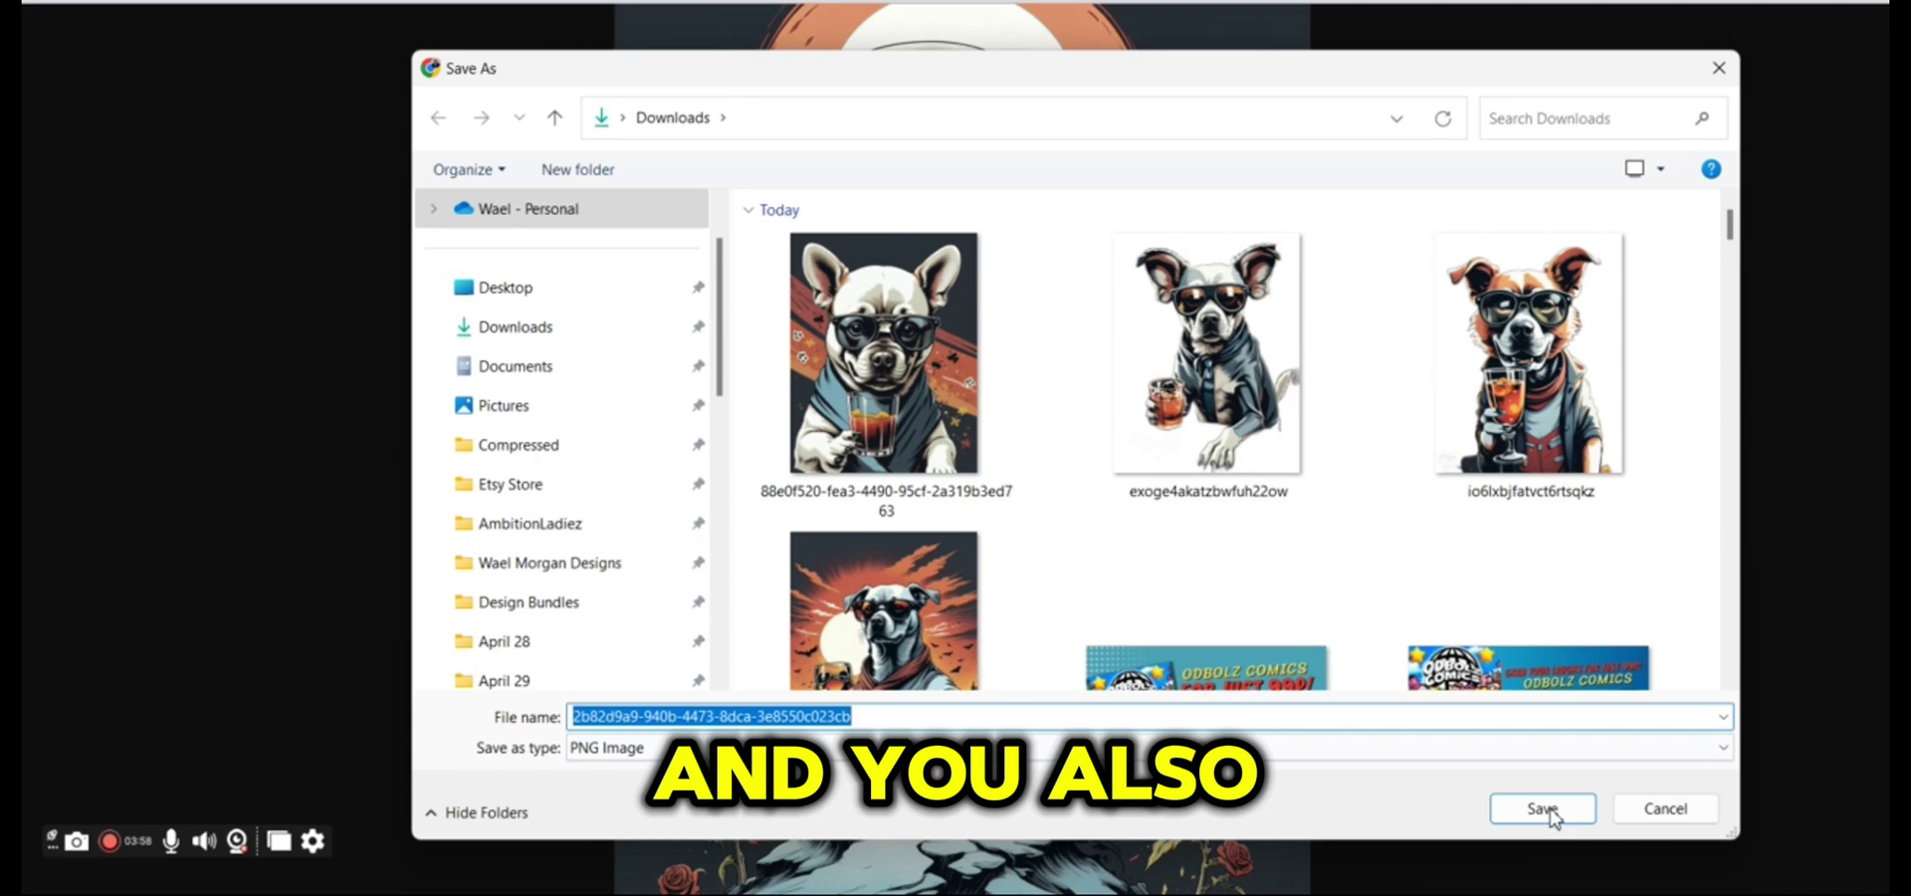
pyautogui.click(1544, 809)
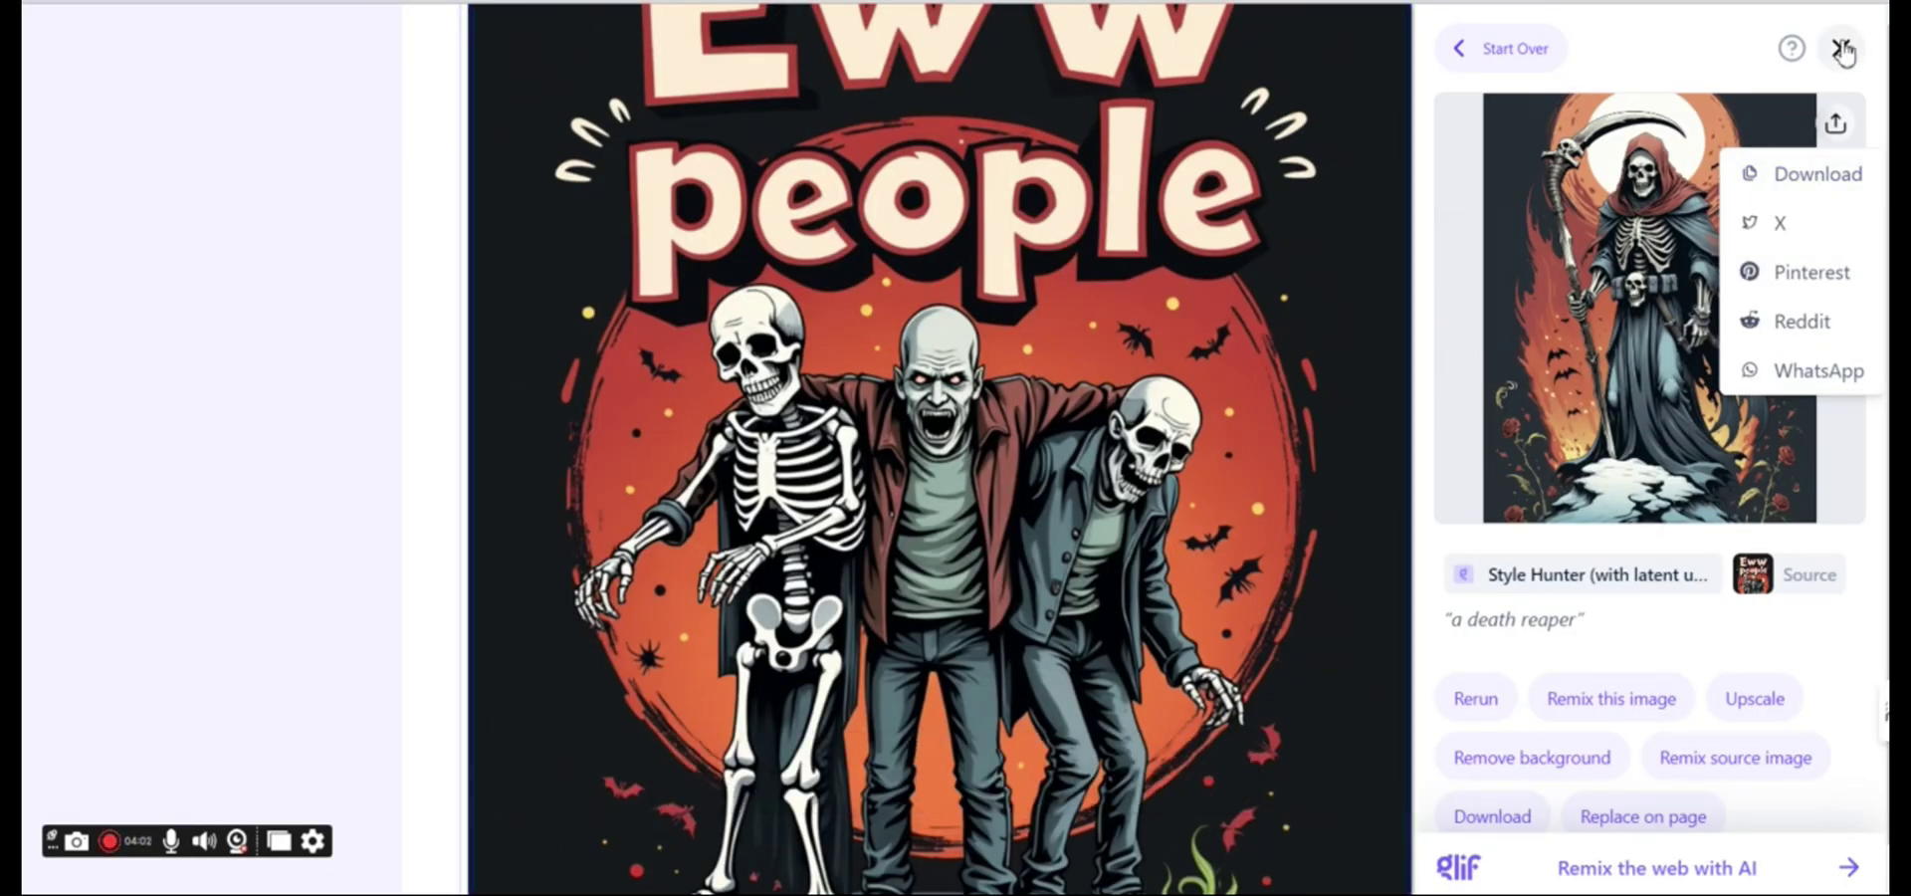
pyautogui.click(1841, 48)
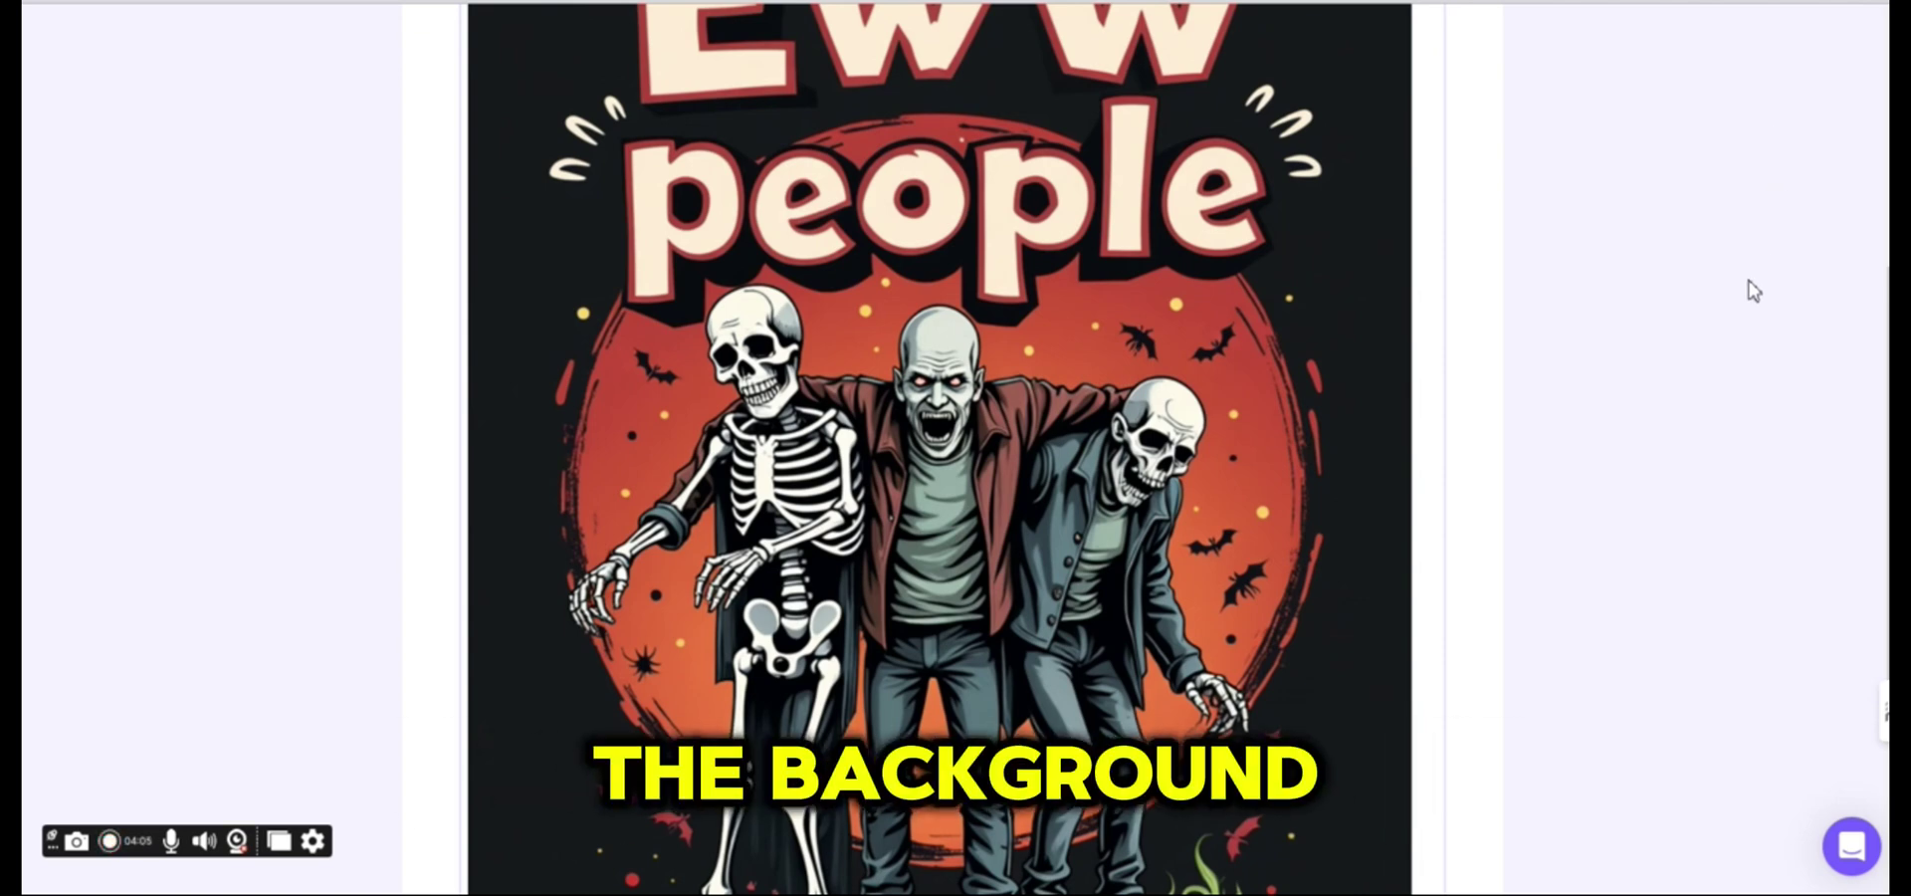
# Reload the Eww people image in Glif and generate a death reaper with Style Hunter (keeps style)
pyautogui.rightClick(1020, 338)
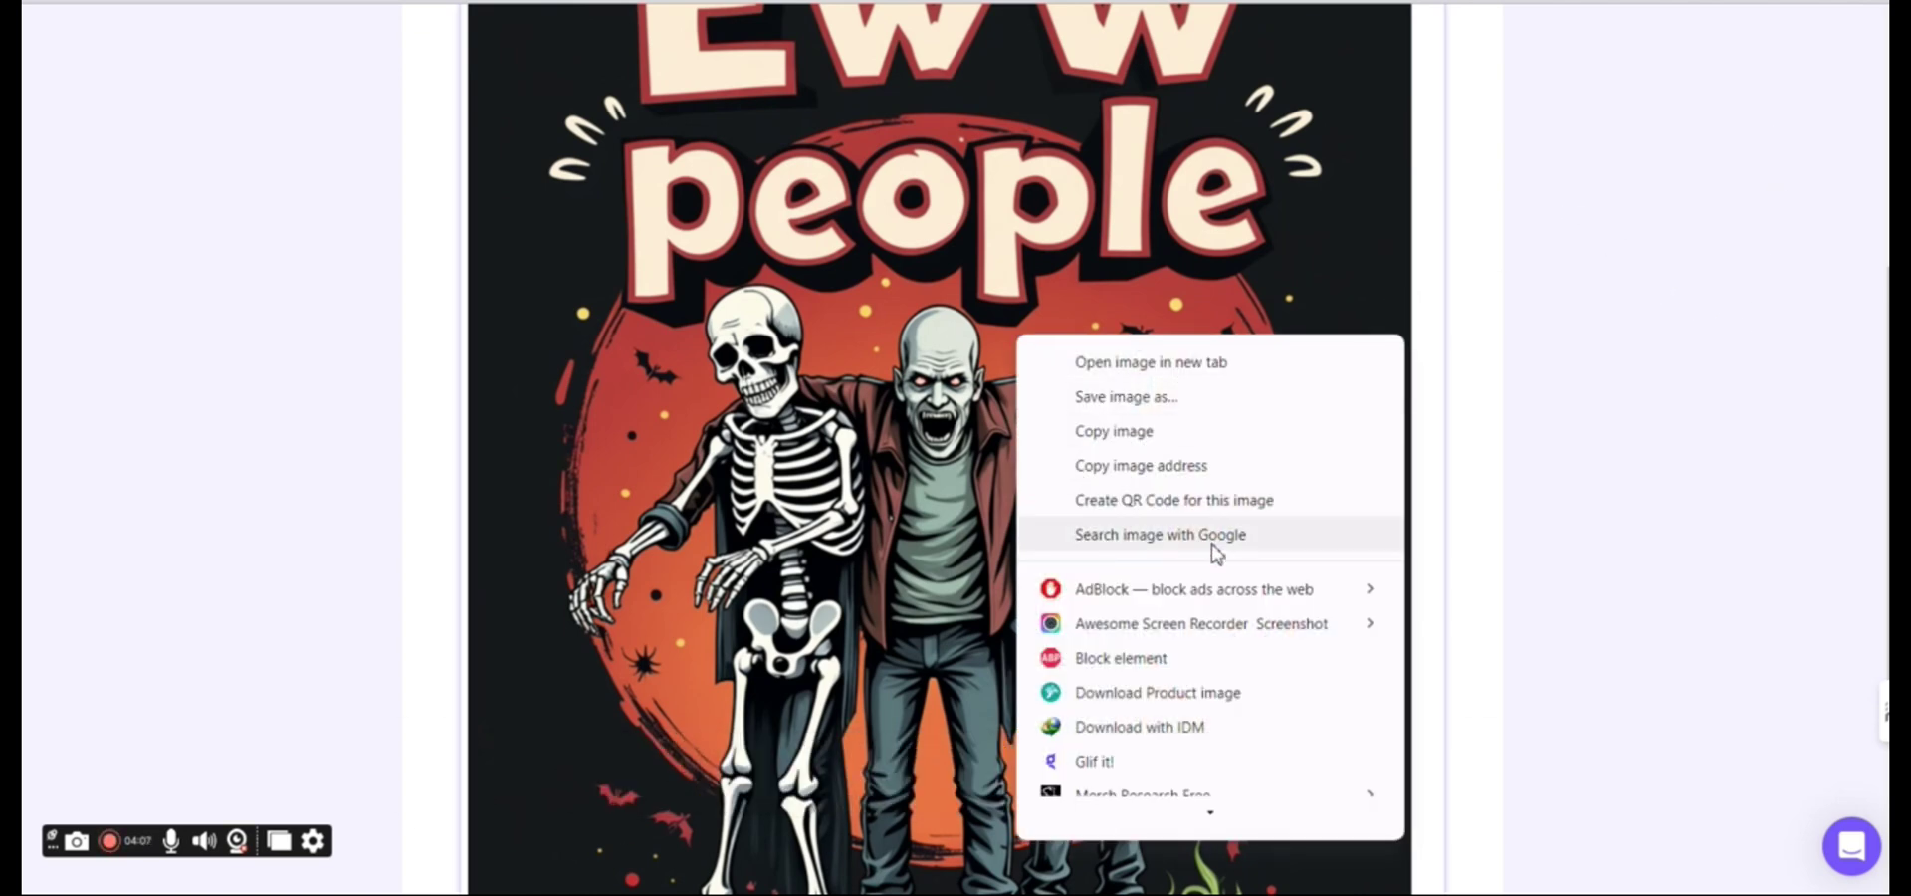
pyautogui.click(1248, 763)
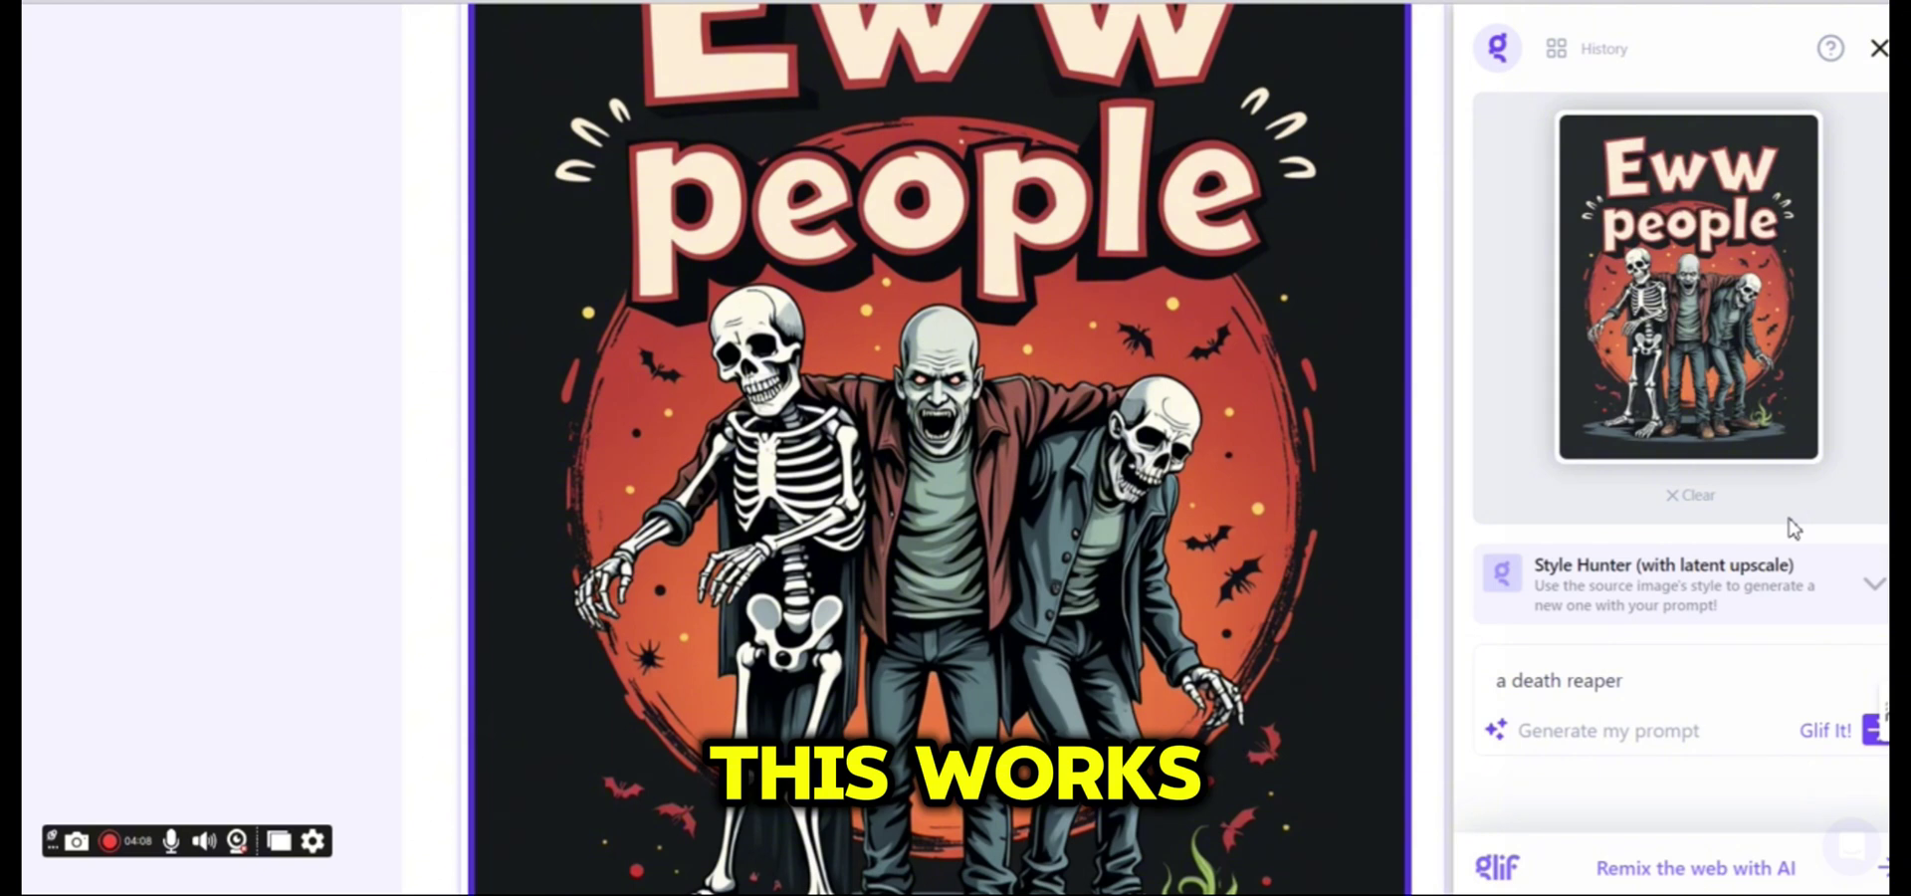
pyautogui.click(1834, 587)
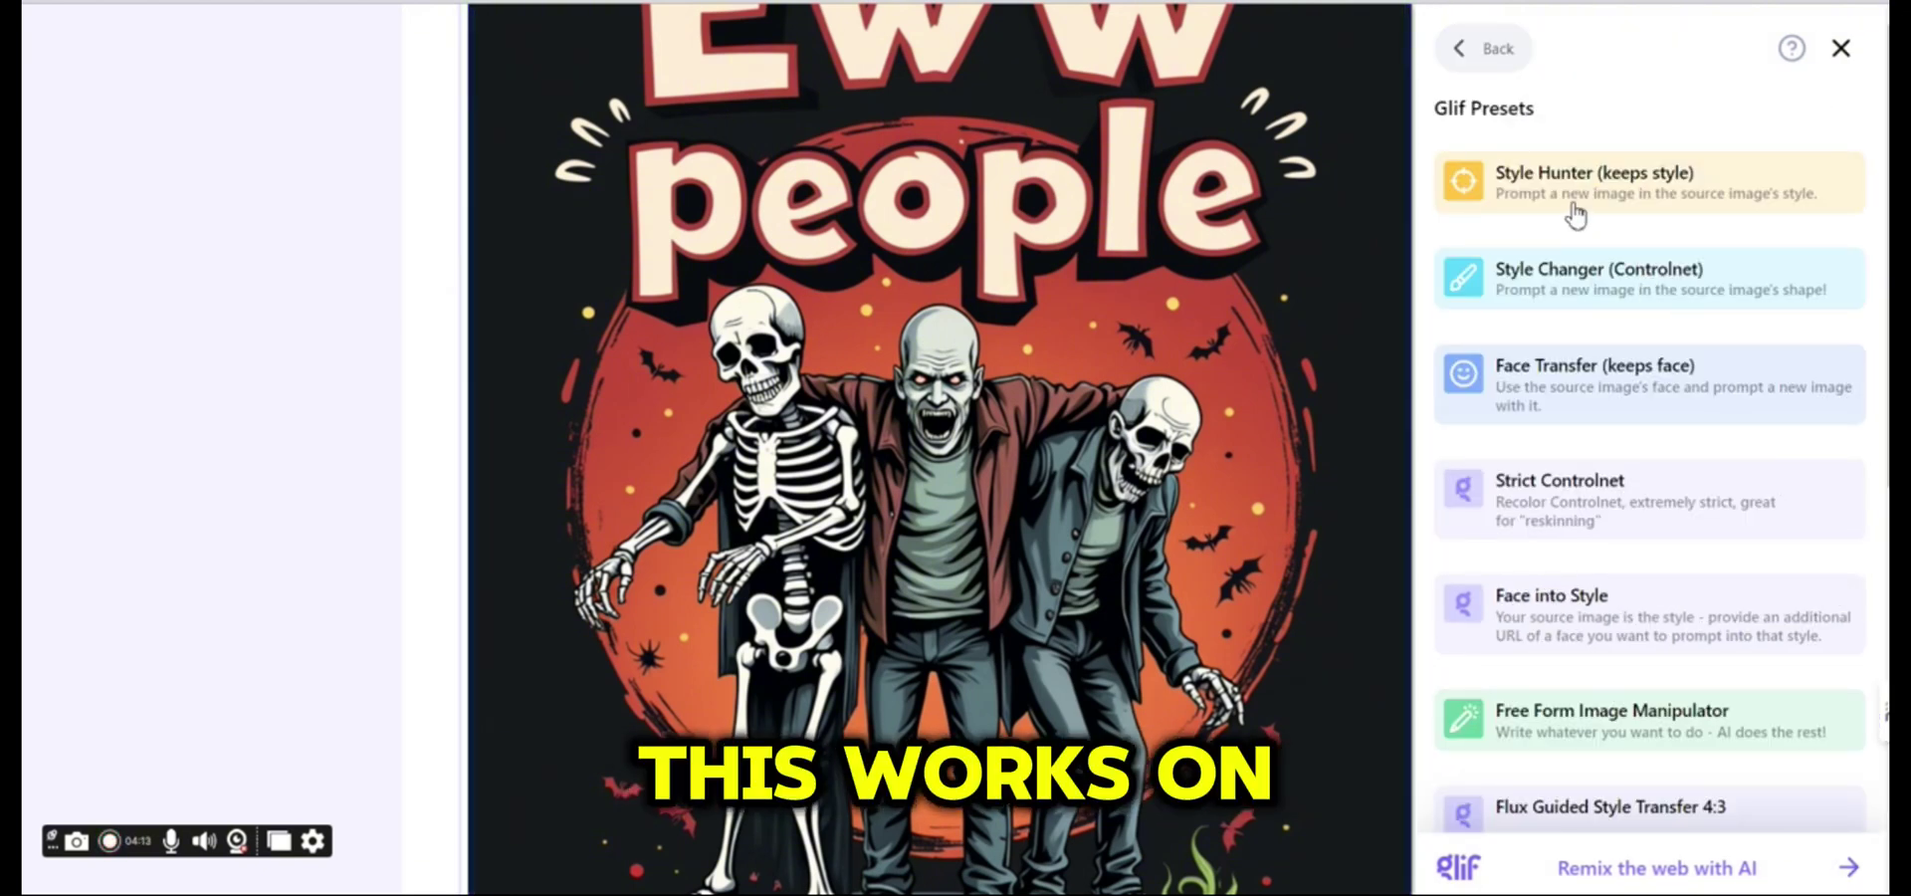
pyautogui.click(1715, 203)
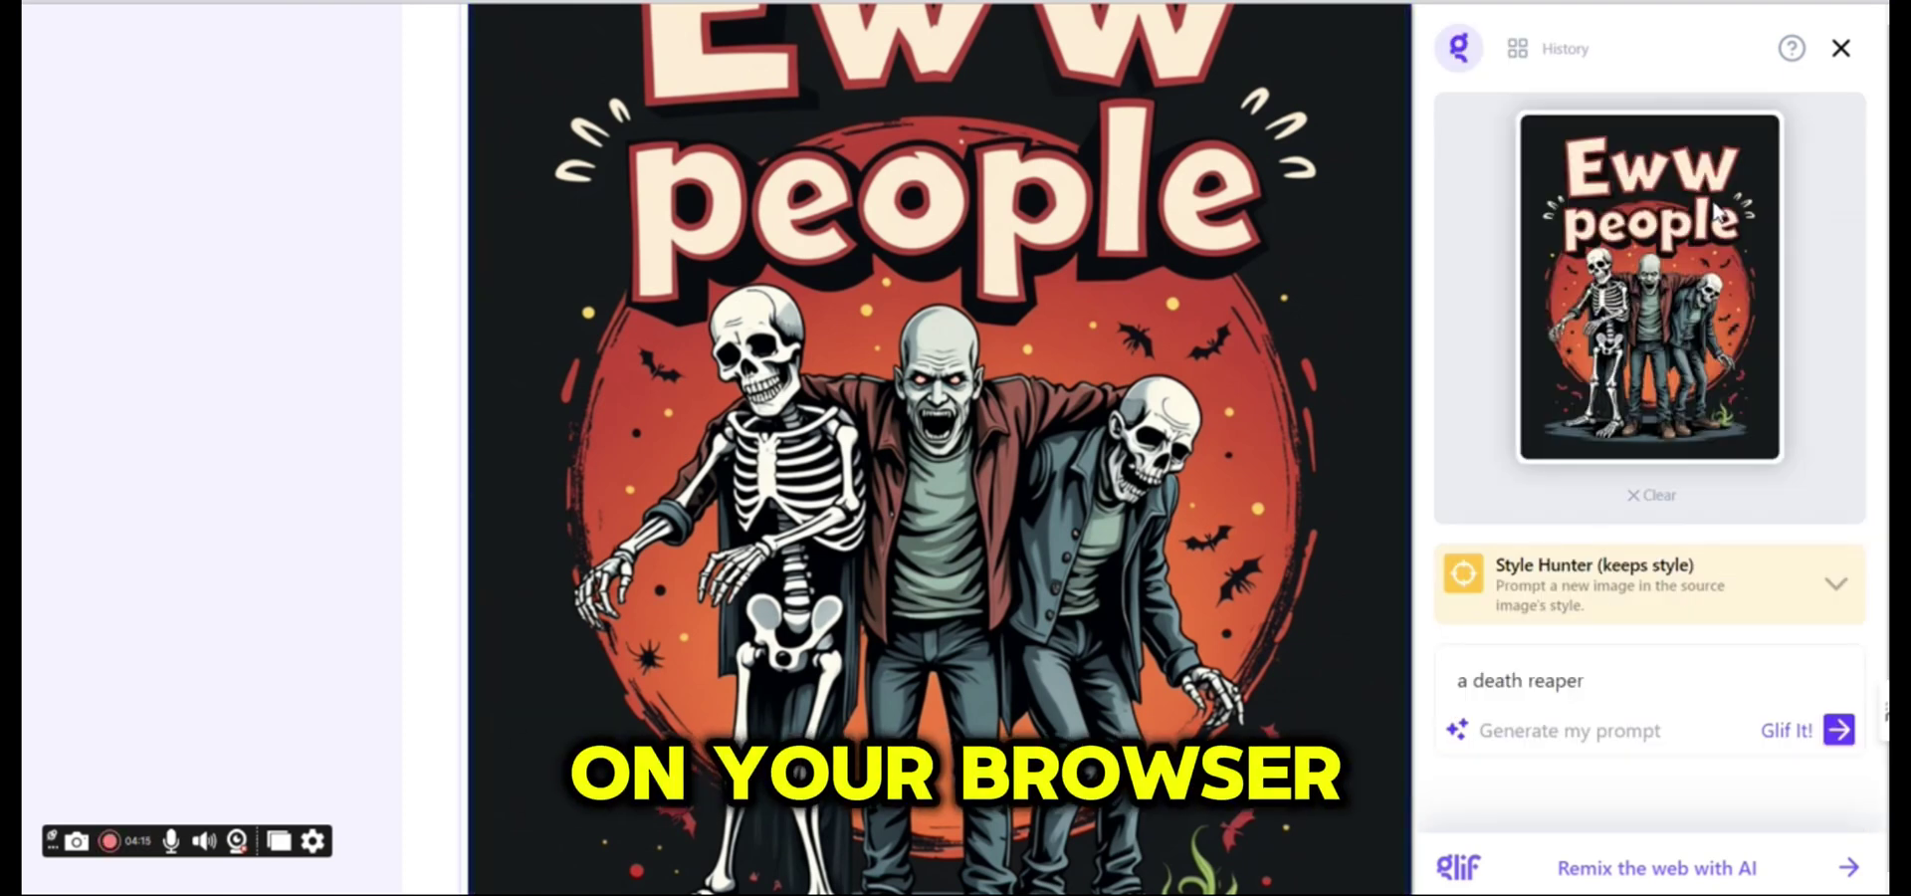
pyautogui.click(1838, 730)
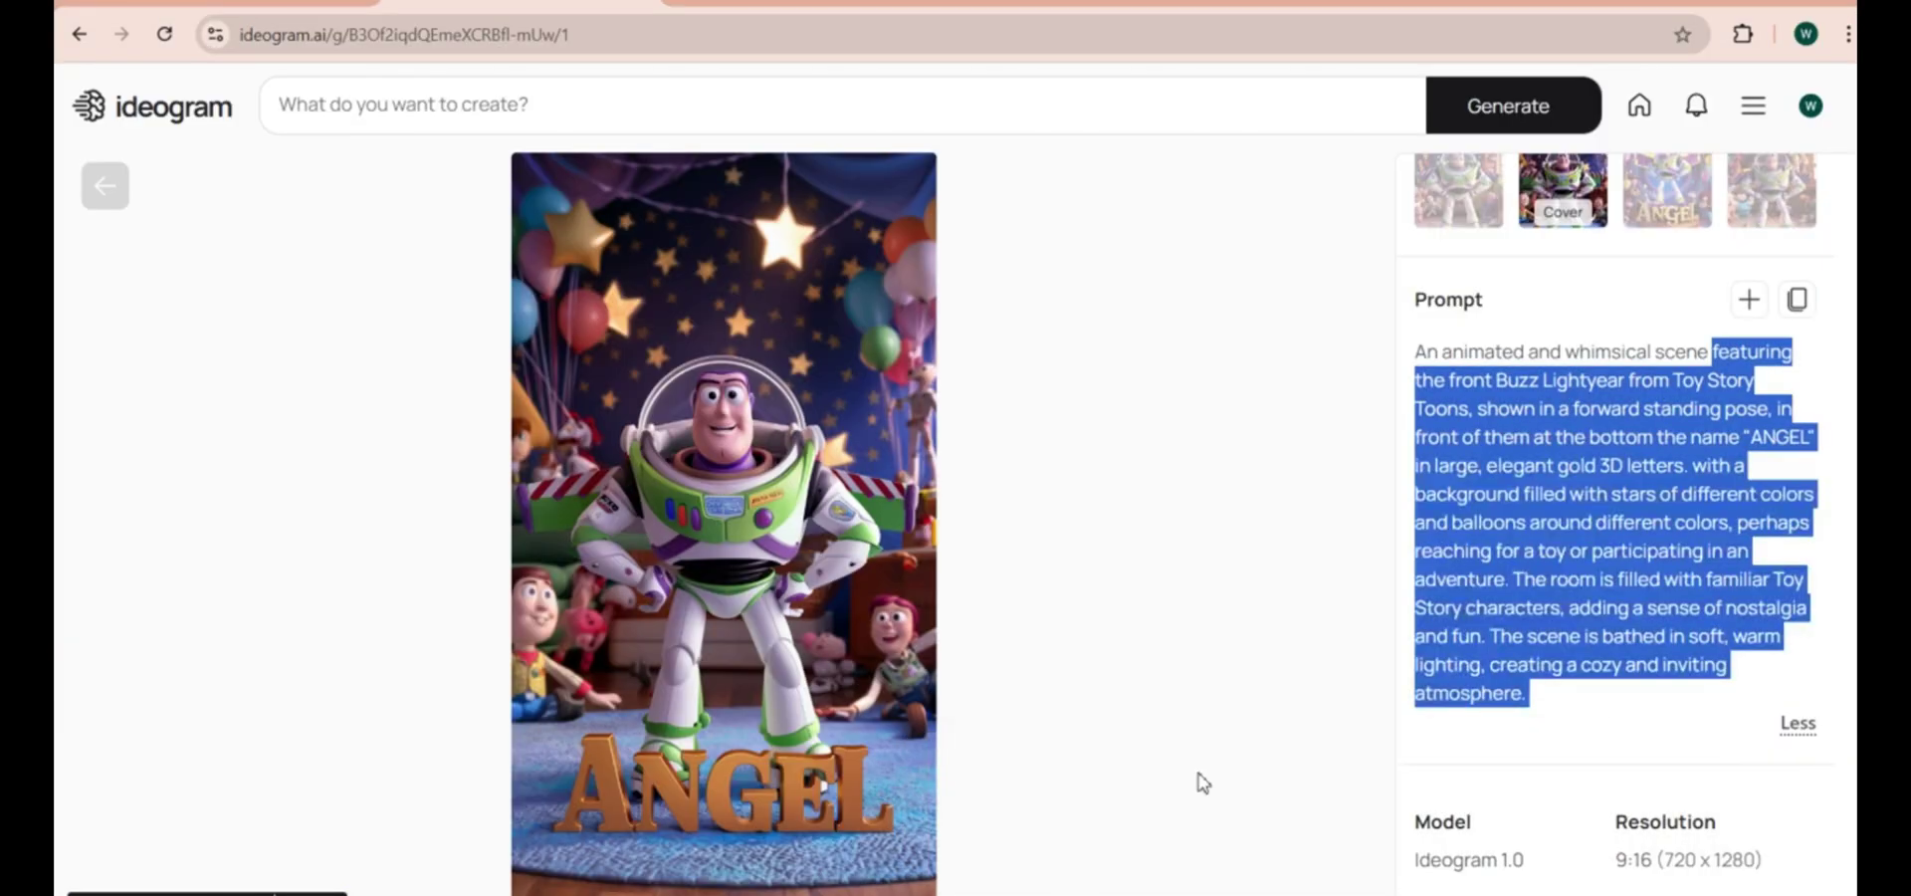
# Copy the highlighted Buzz Lightyear 'ANGEL' prompt text from Ideogram
pyautogui.rightClick(1600, 461)
pyautogui.click(1343, 488)
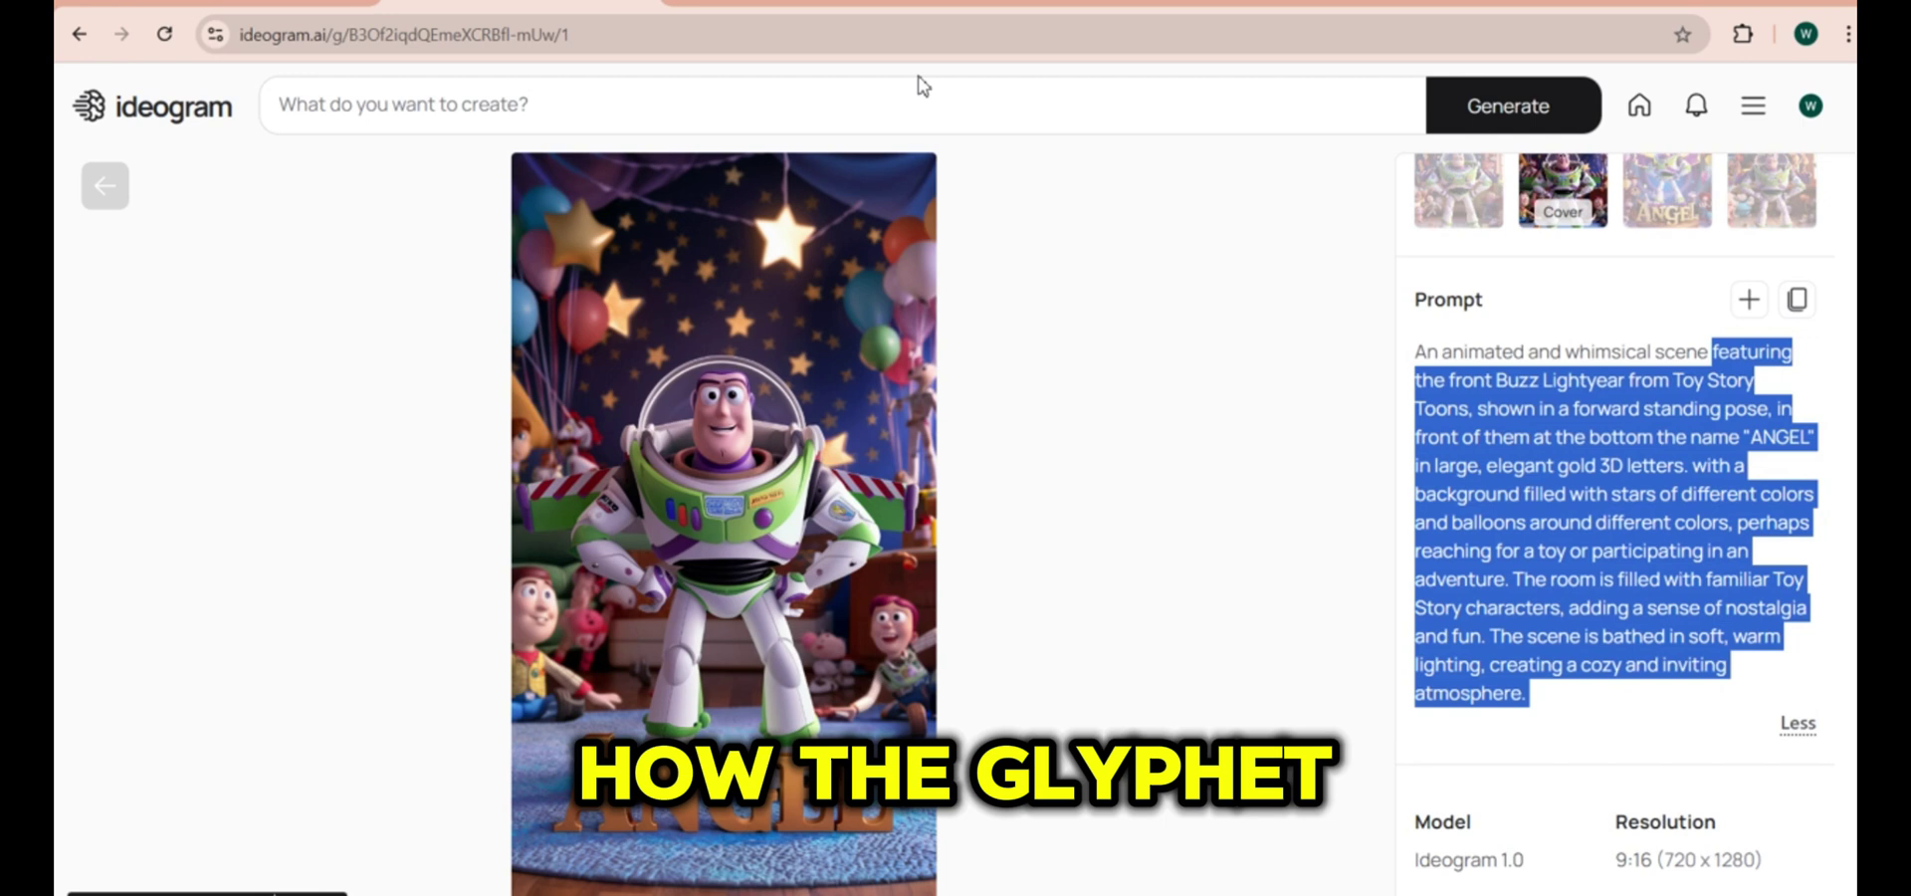
pyautogui.moveTo(995, 814)
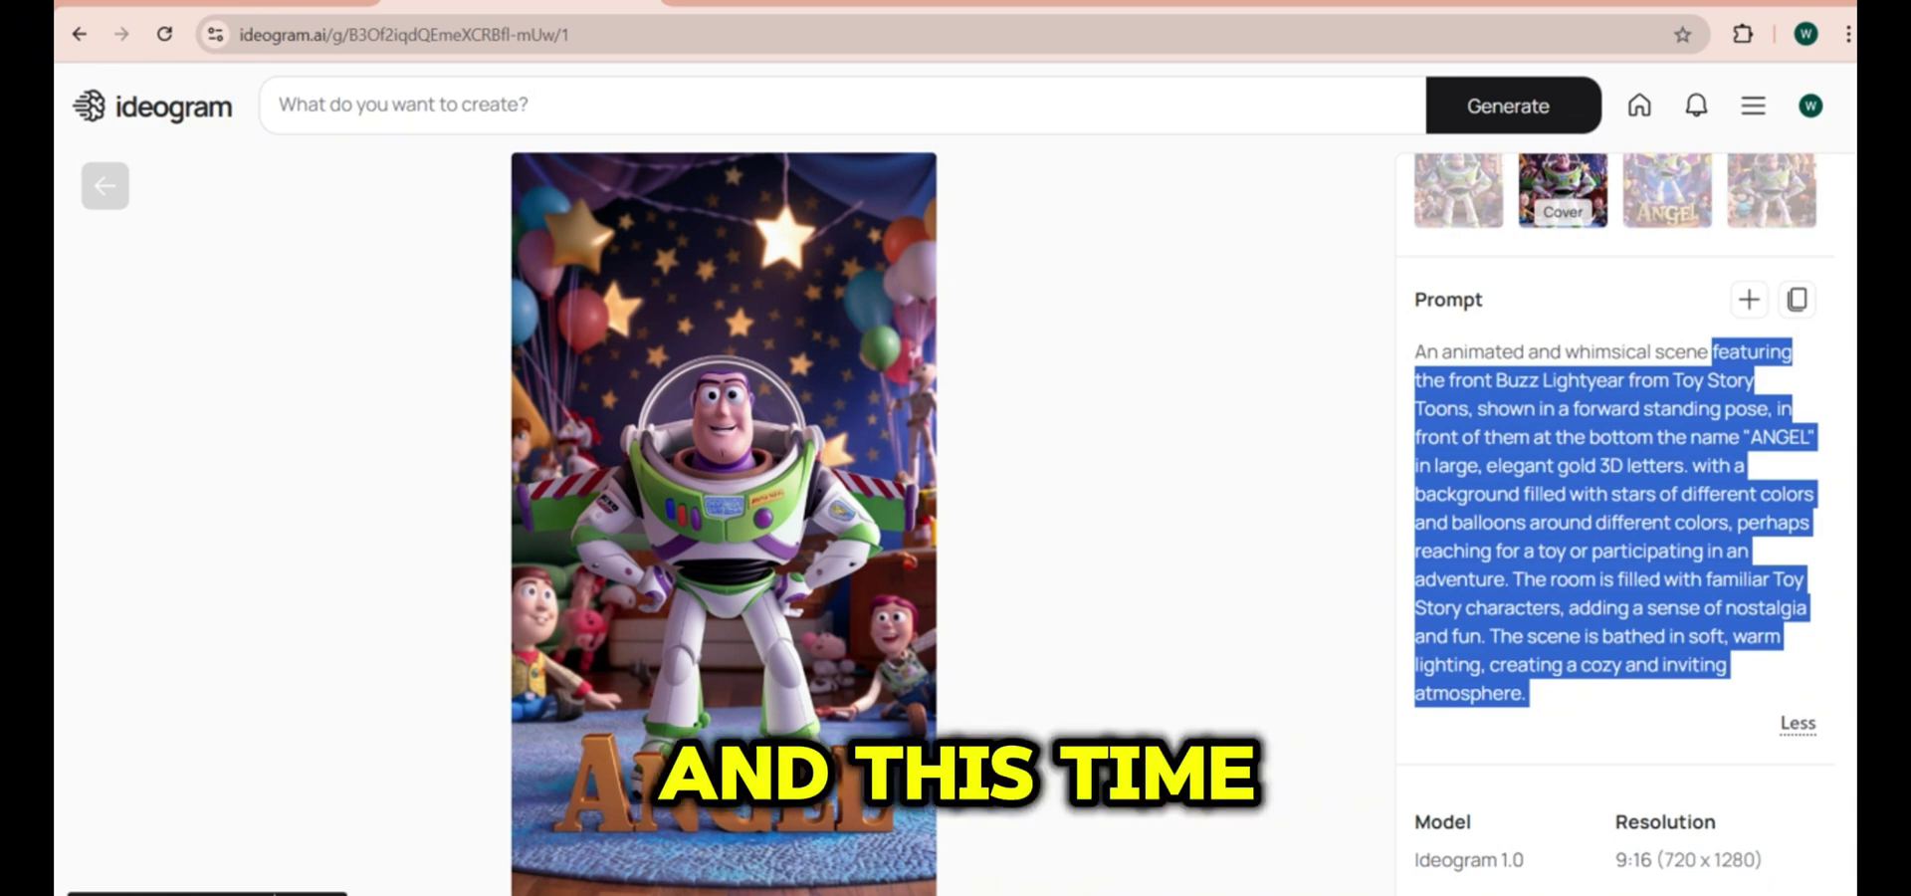
# Paste the copied Buzz Lightyear prompt into Glif's Style Hunter prompt field
pyautogui.moveTo(726, 884)
pyautogui.click(577, 839)
pyautogui.click(1526, 705)
pyautogui.hotkey('ctrl', 'v')
# Delete the prompt's opening words and insert 'front view,' after 'Toons,'
pyautogui.scroll(5, 1581, 672)
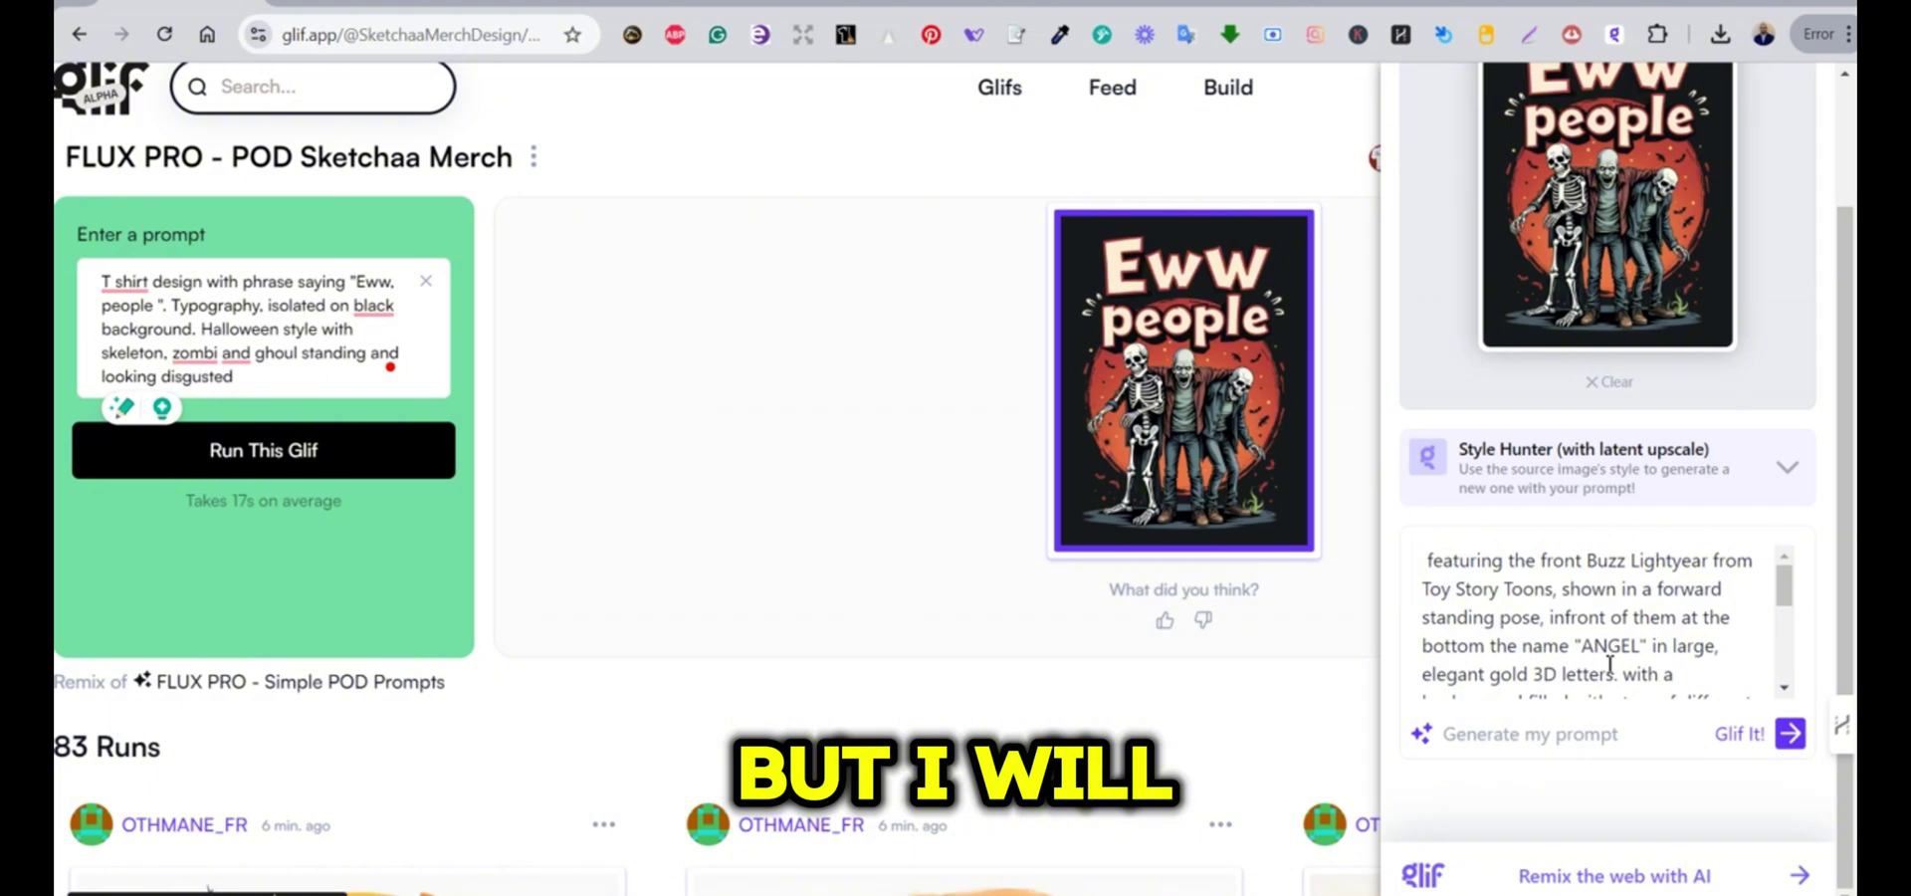
pyautogui.moveTo(1581, 562); pyautogui.dragTo(1417, 563)
pyautogui.press('BackSpace')
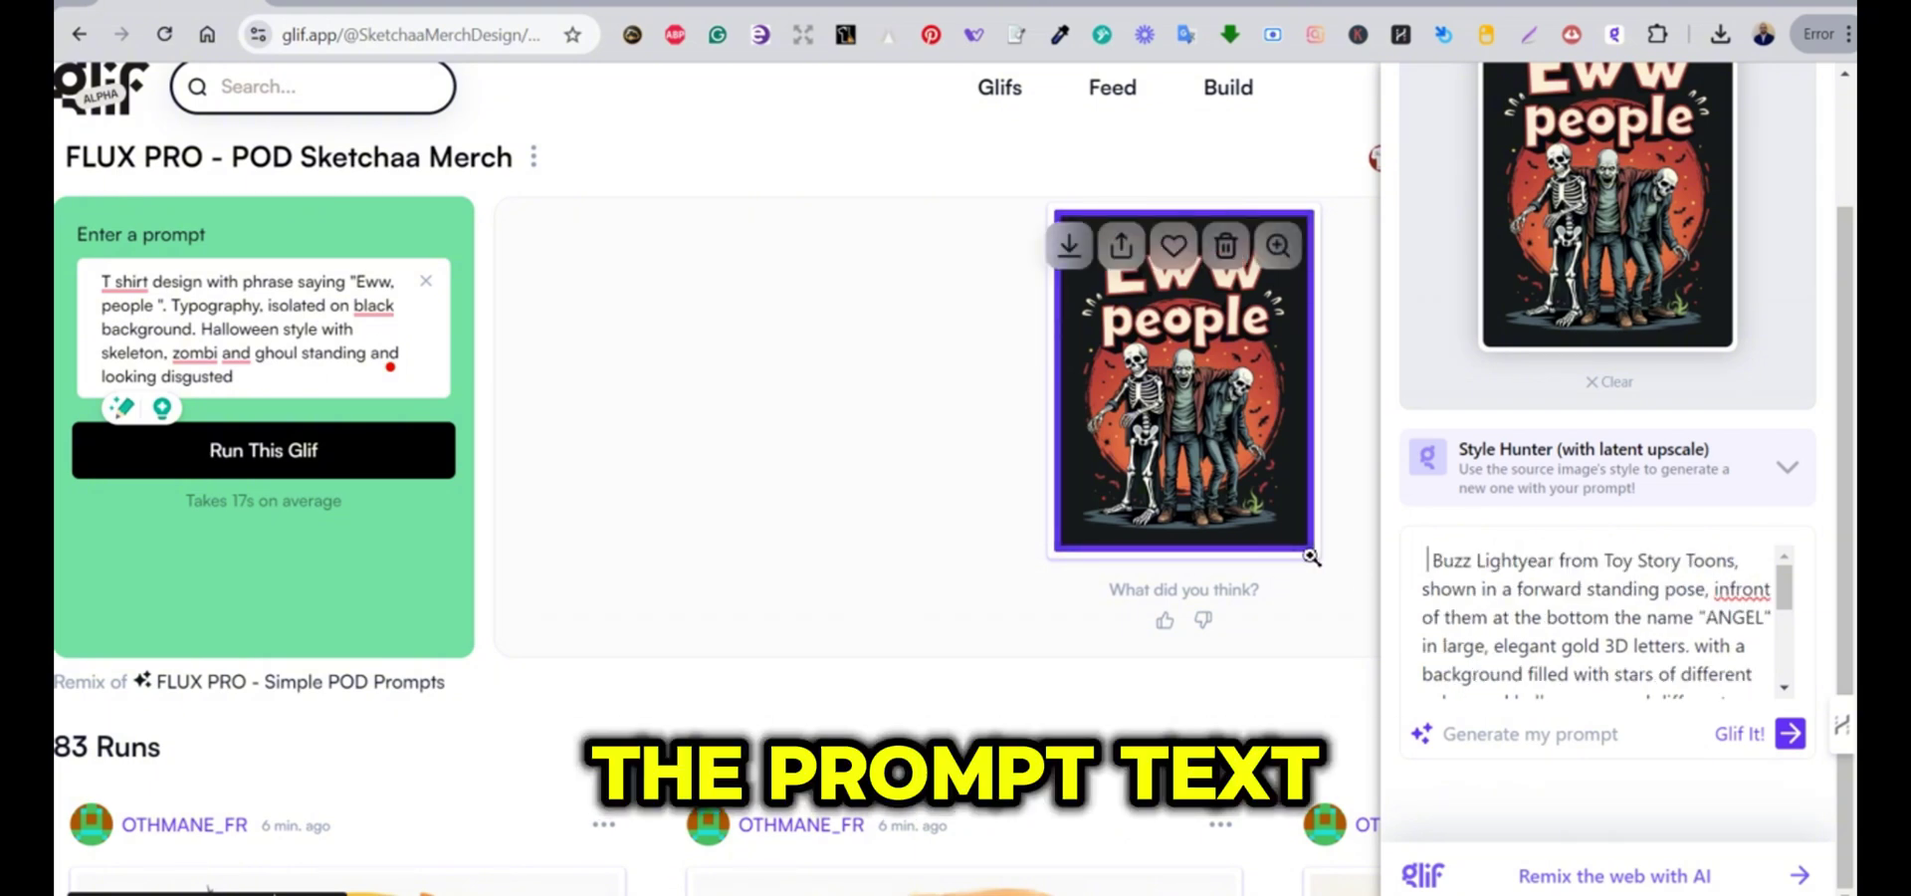
pyautogui.press('BackSpace')
pyautogui.hotkey('ctrl', 'Right')
pyautogui.hotkey('ctrl', 'Right')
pyautogui.hotkey('ctrl', 'Right')
pyautogui.hotkey('ctrl', 'Right')
pyautogui.hotkey('ctrl', 'Right')
pyautogui.hotkey('ctrl', 'Right')
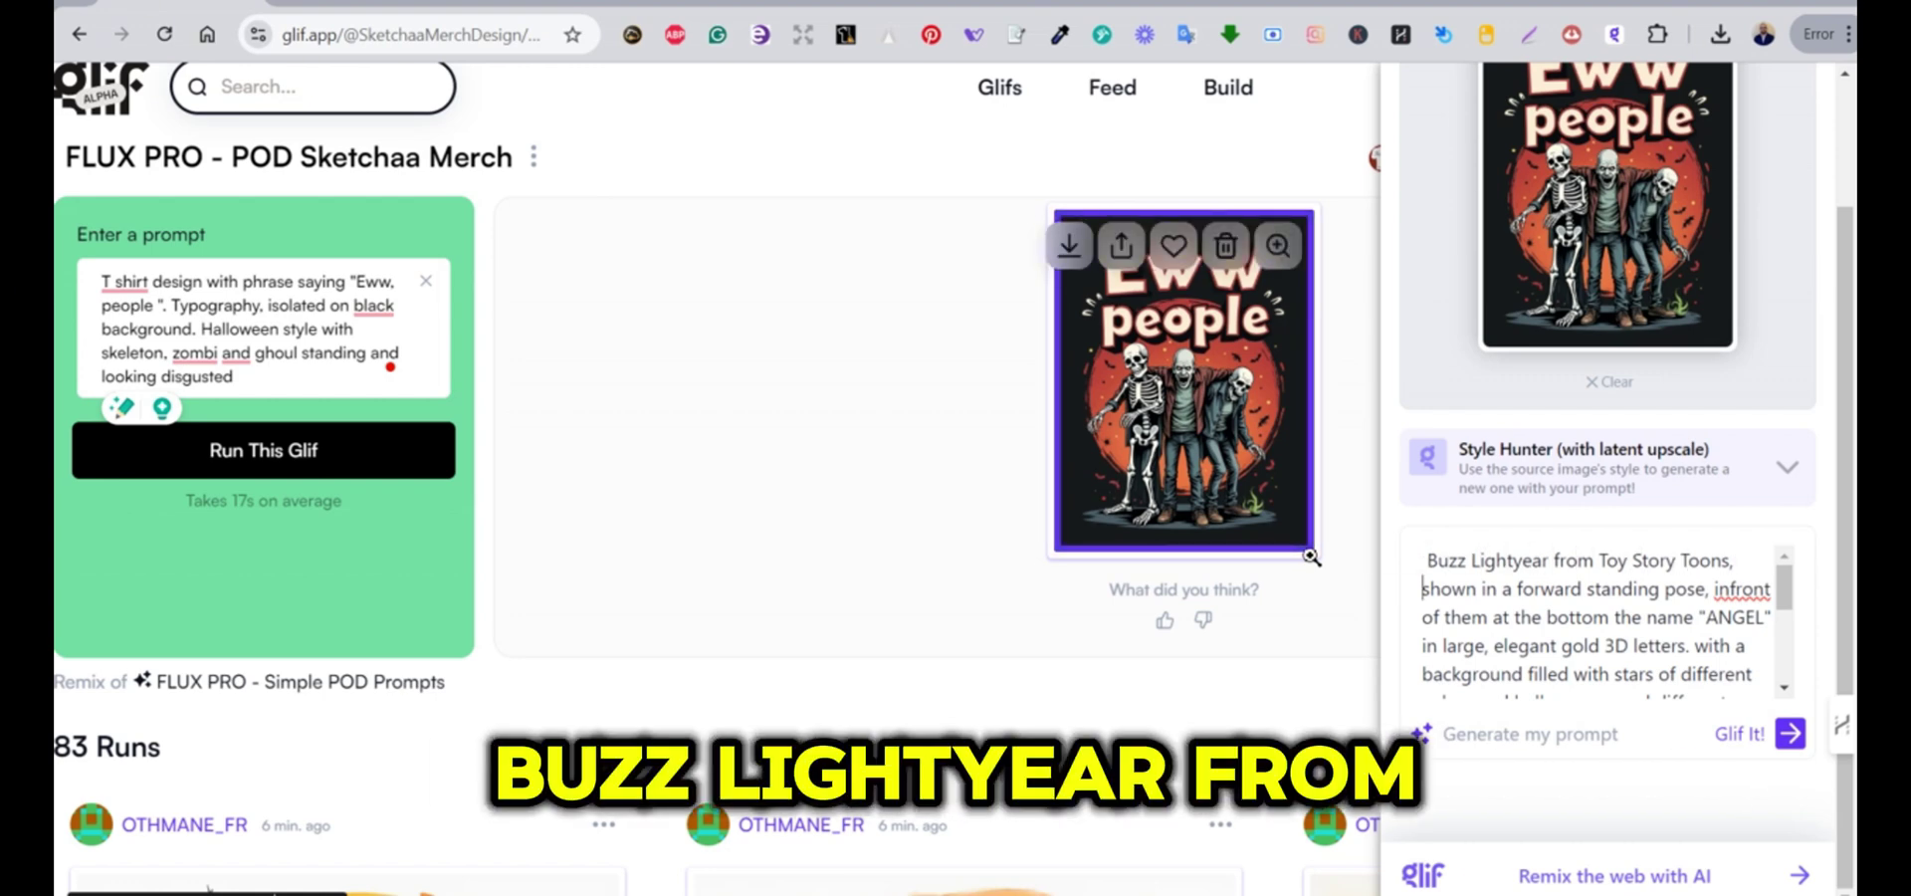
pyautogui.write('front')
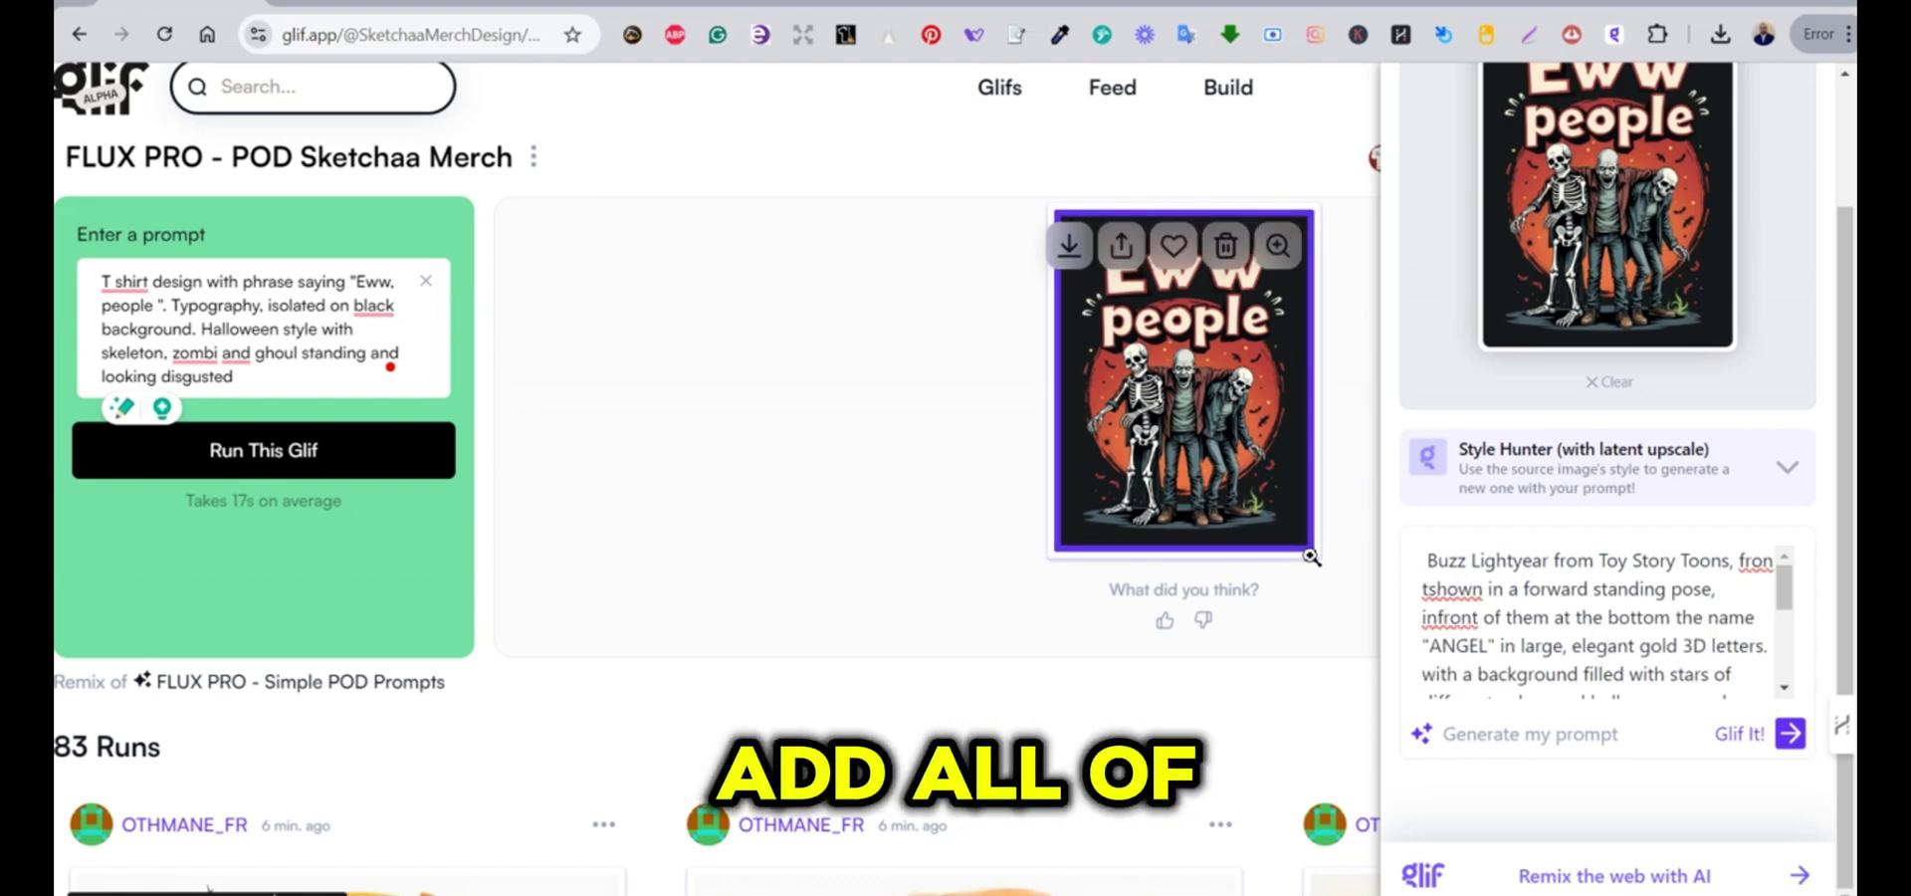
pyautogui.press('BackSpace')
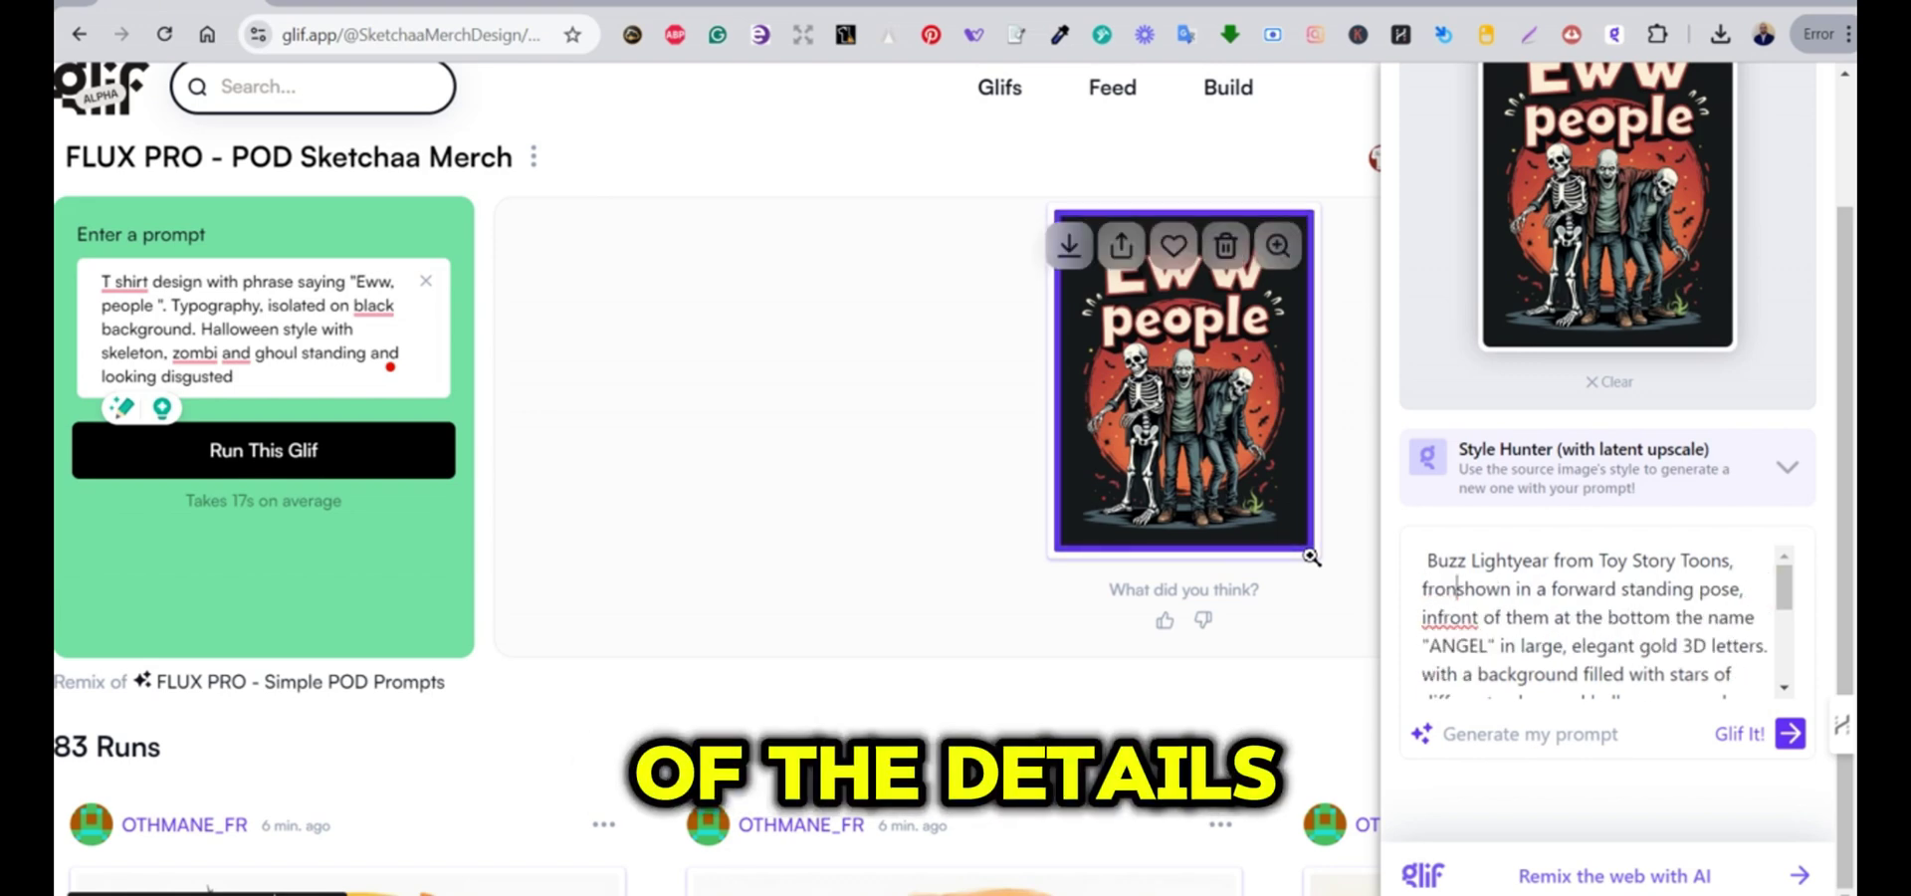
pyautogui.write('t view')
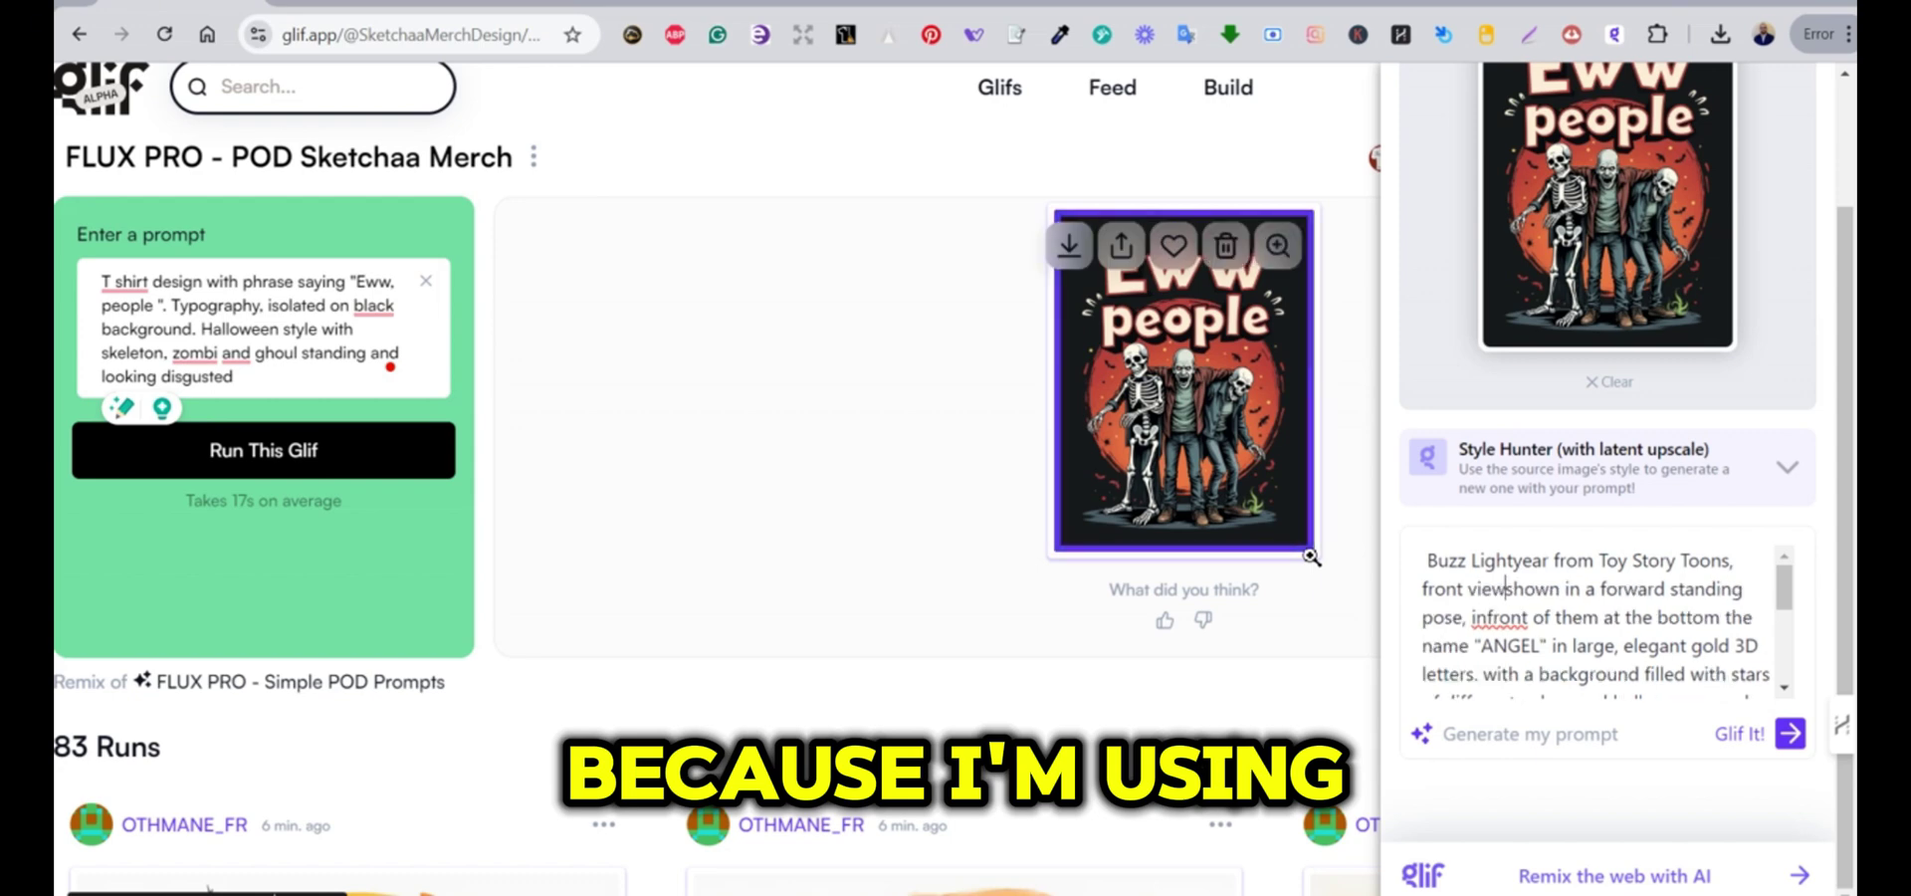
pyautogui.write(',')
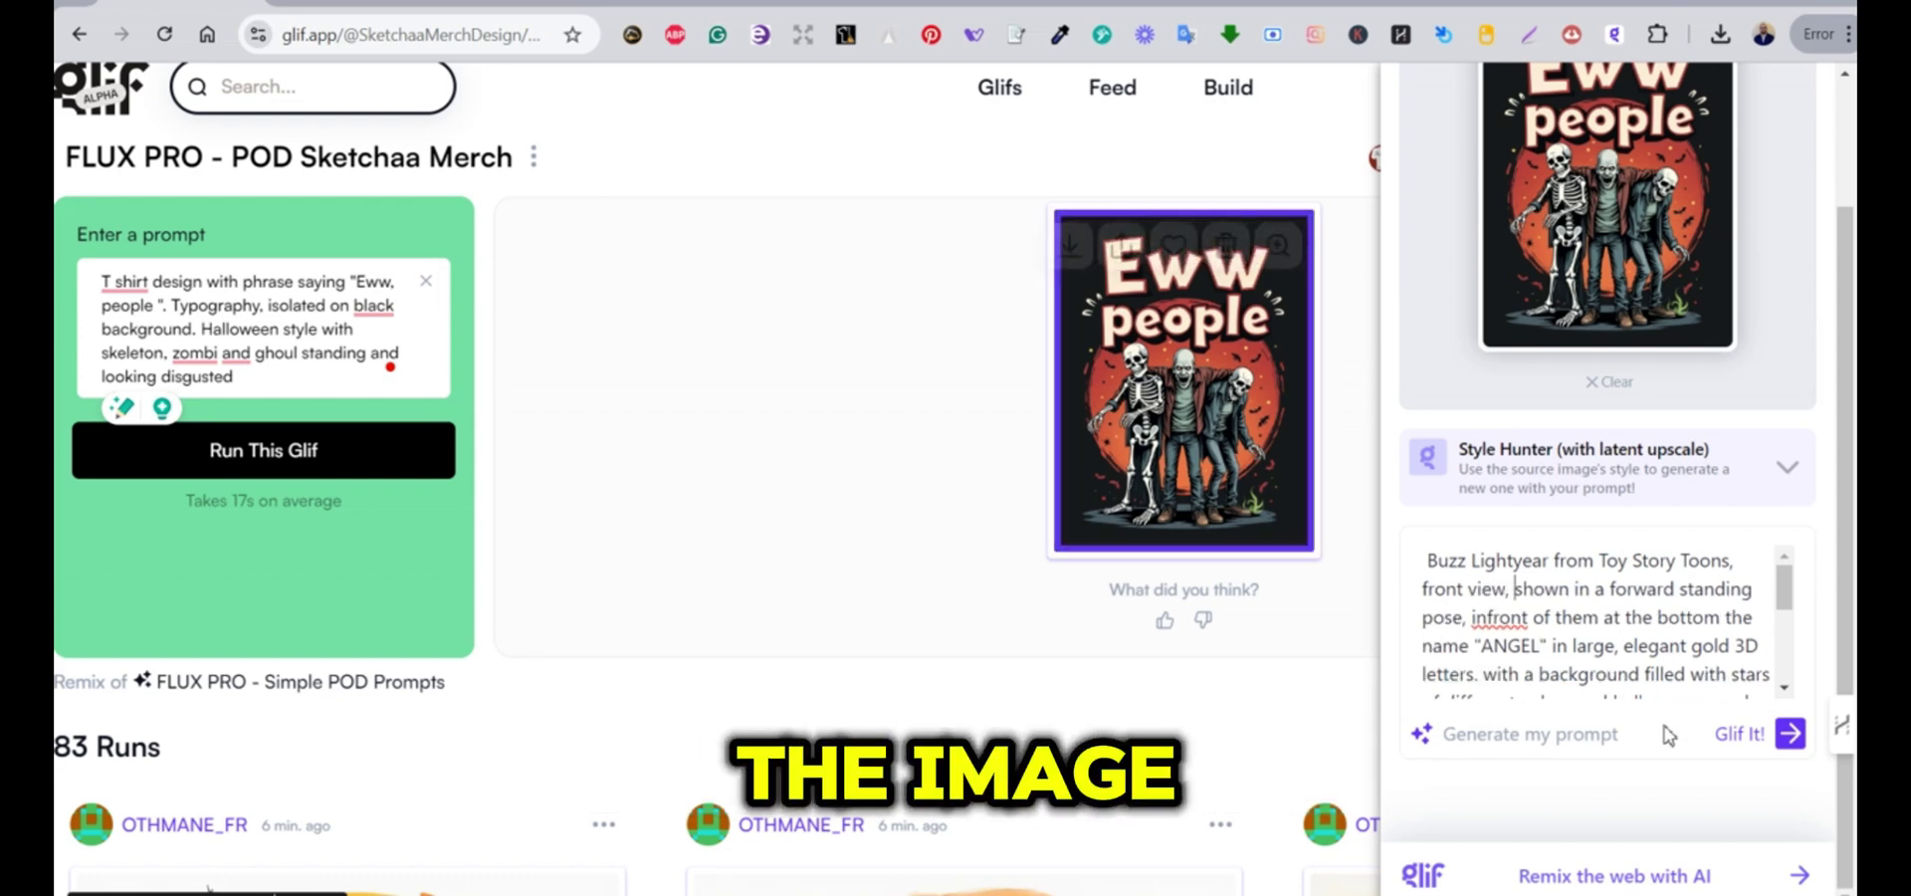
# Replace the prompt's ending with the shorter description and generate the design
pyautogui.scroll(-3, 1679, 634)
pyautogui.scroll(3, 1692, 627)
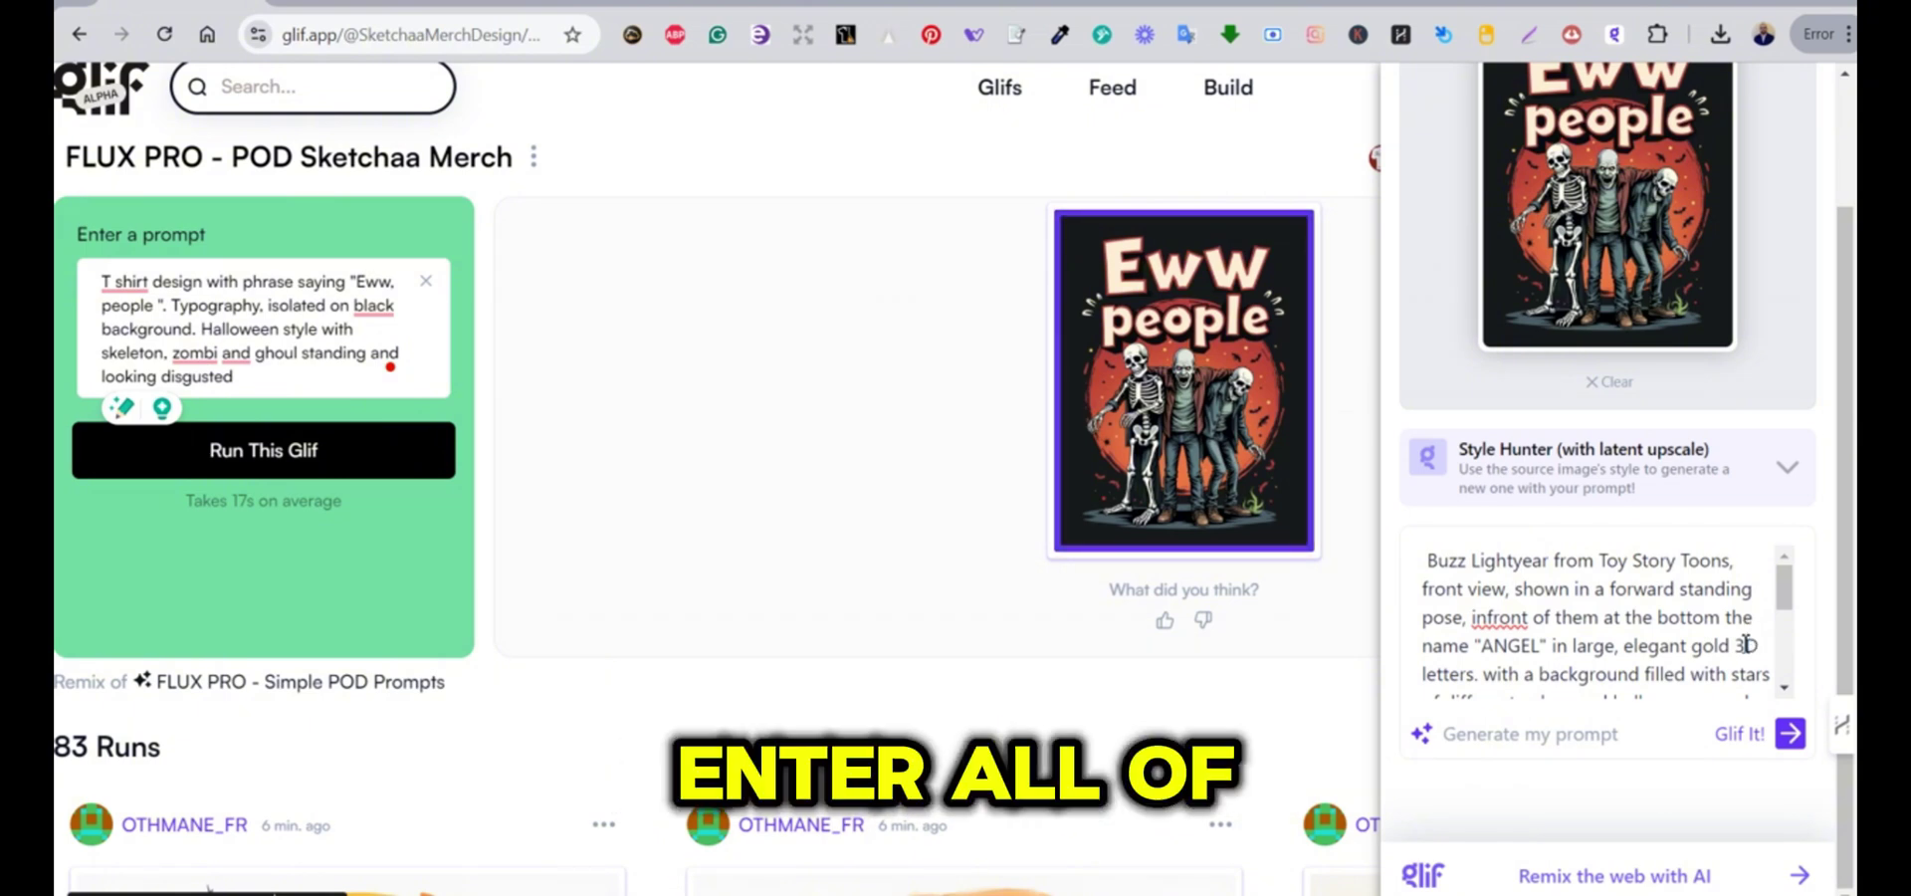
pyautogui.scroll(-3, 1746, 645)
pyautogui.moveTo(1740, 610); pyautogui.dragTo(1781, 694)
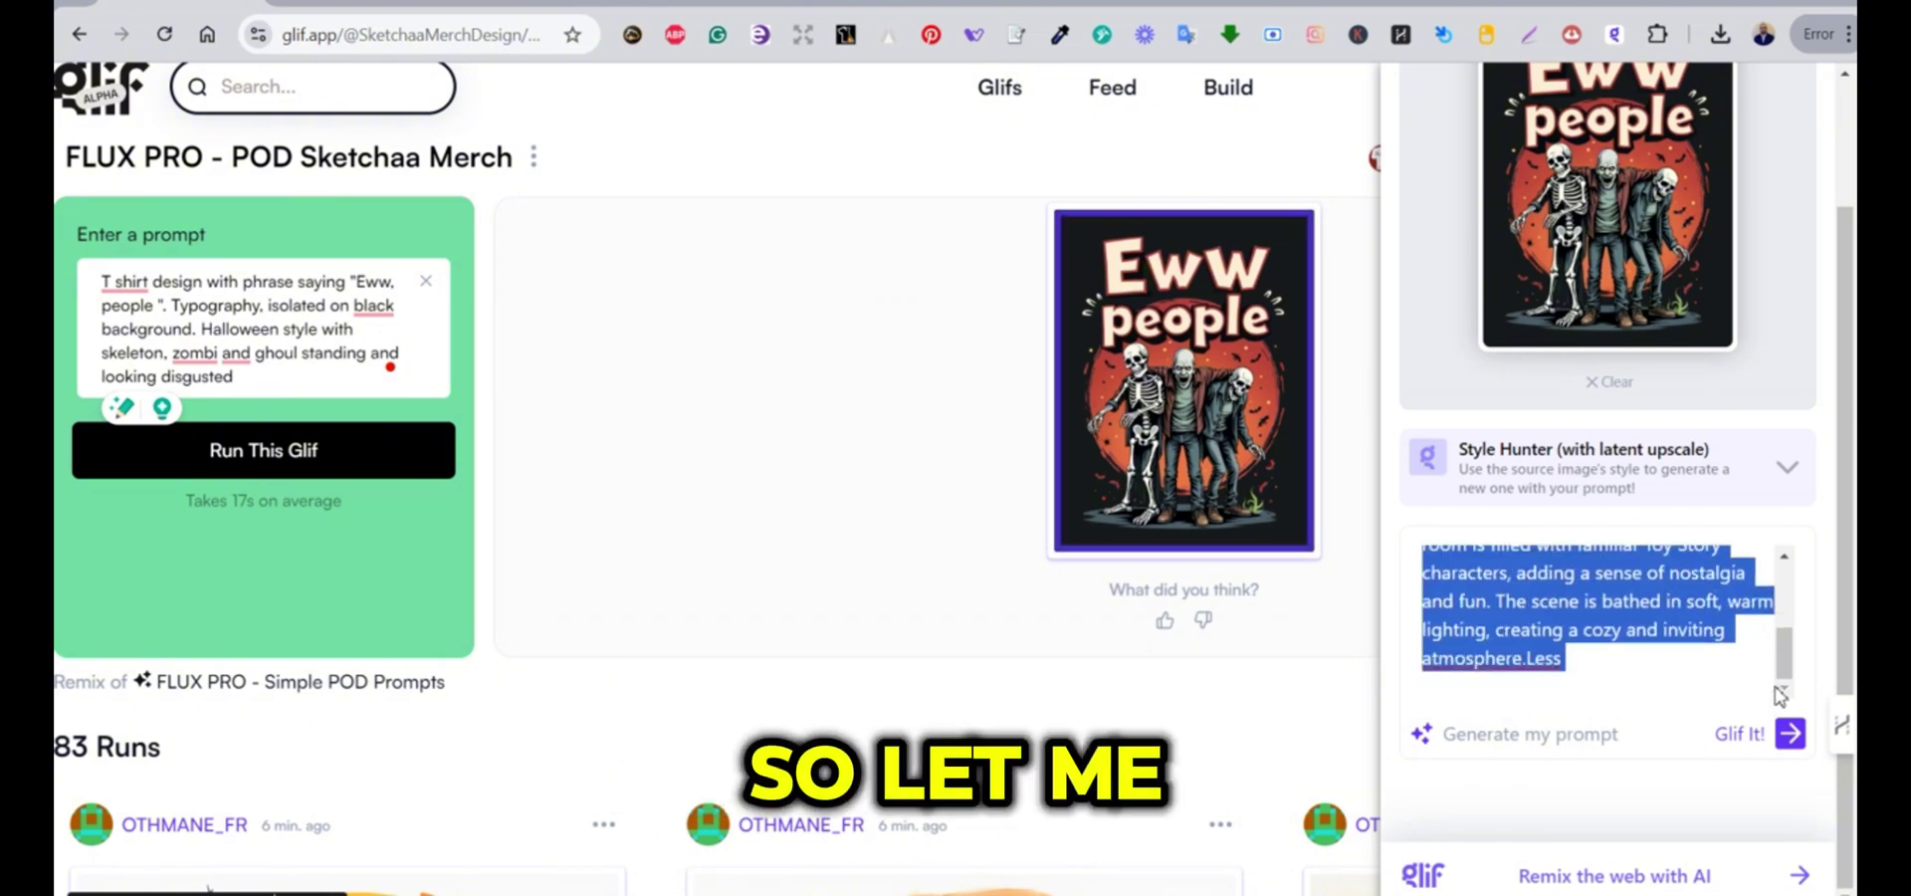
pyautogui.hotkey('ctrl', 'v')
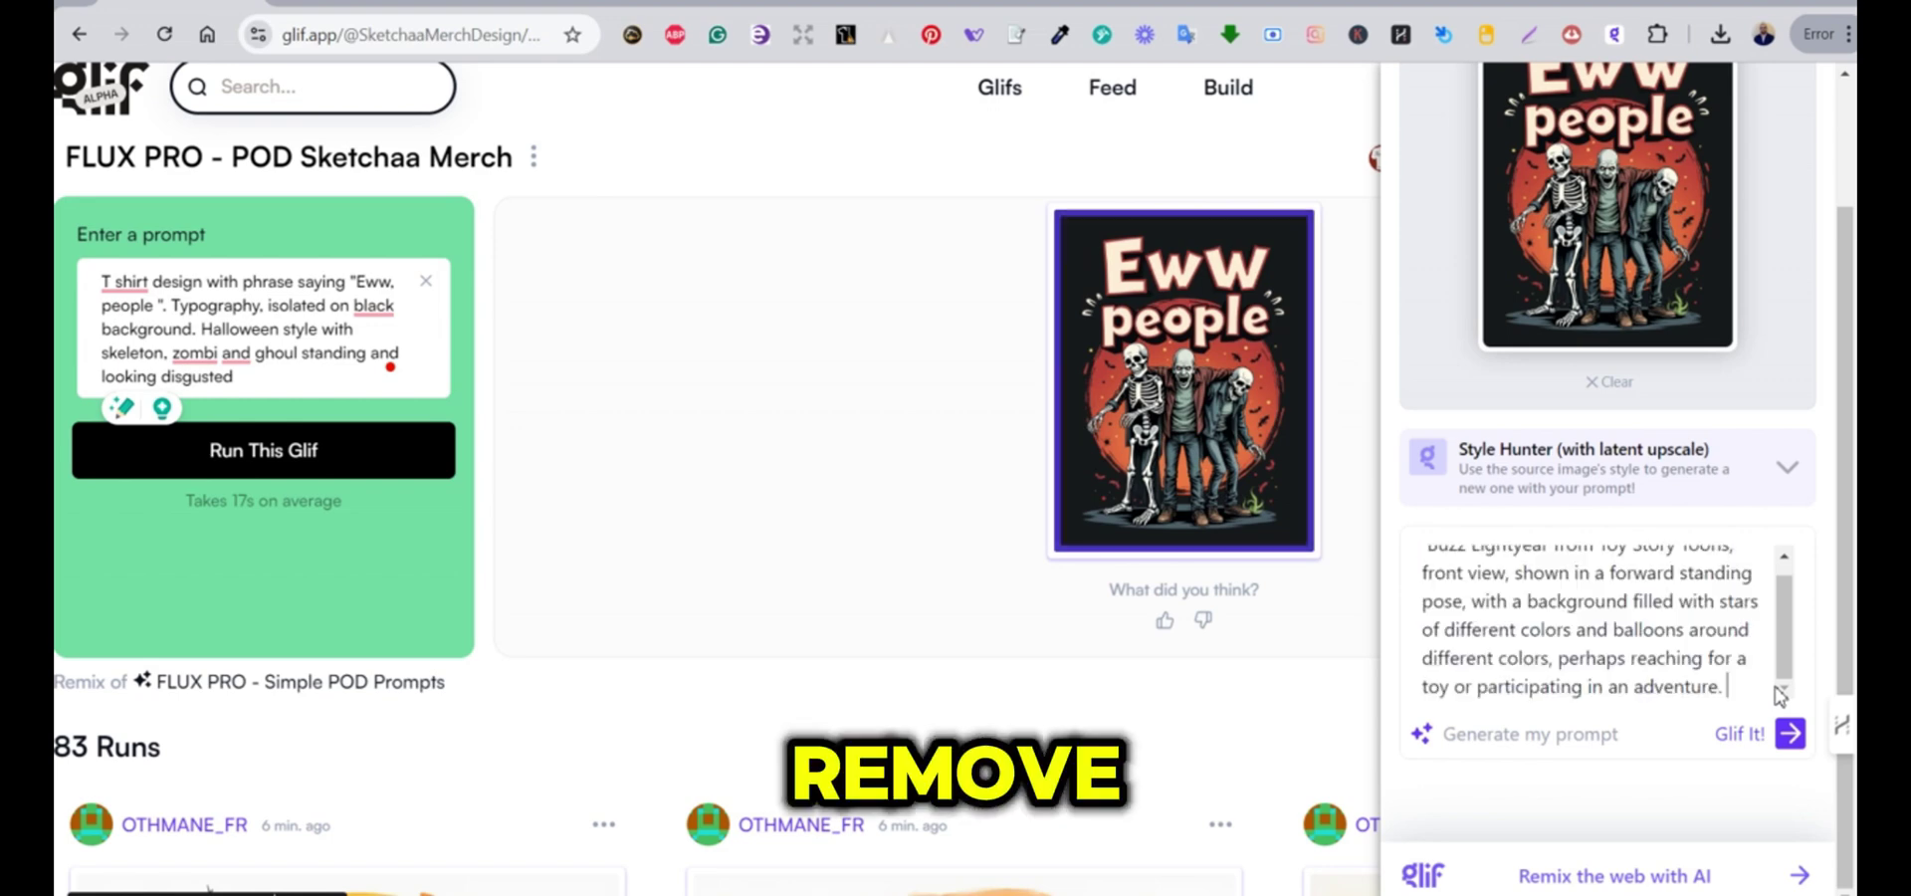
pyautogui.click(1791, 734)
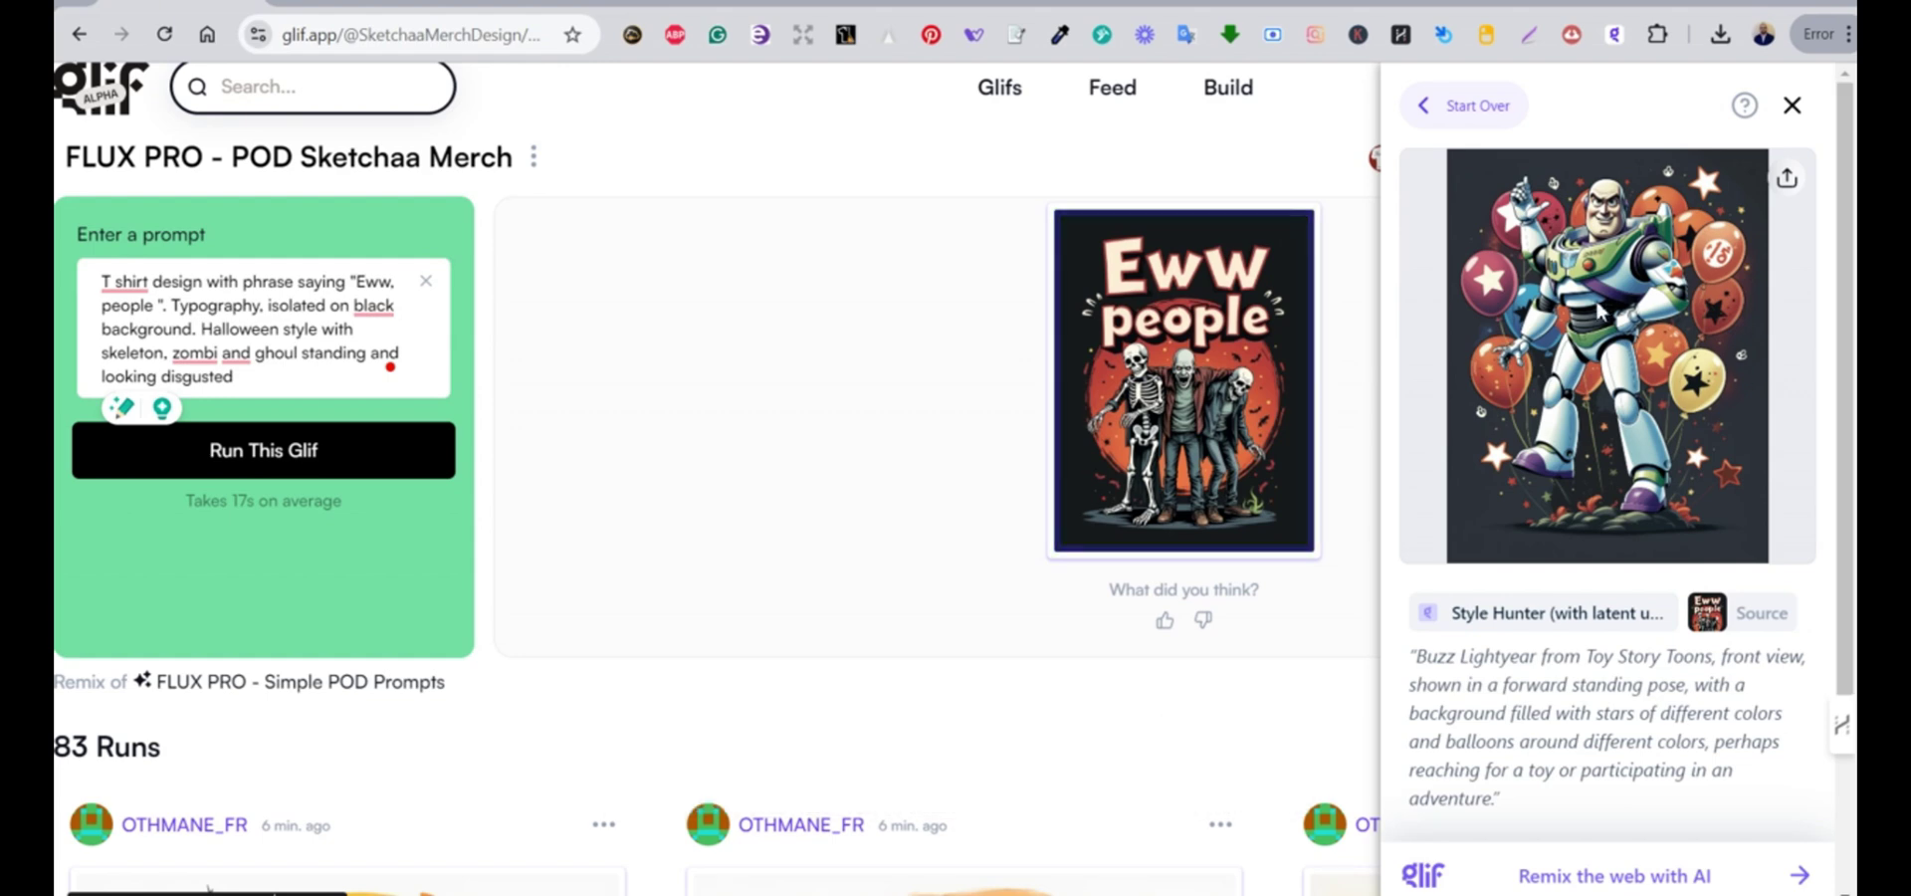
# Open the finished Buzz Lightyear image full-size from its share menu
pyautogui.click(1786, 180)
pyautogui.click(1778, 236)
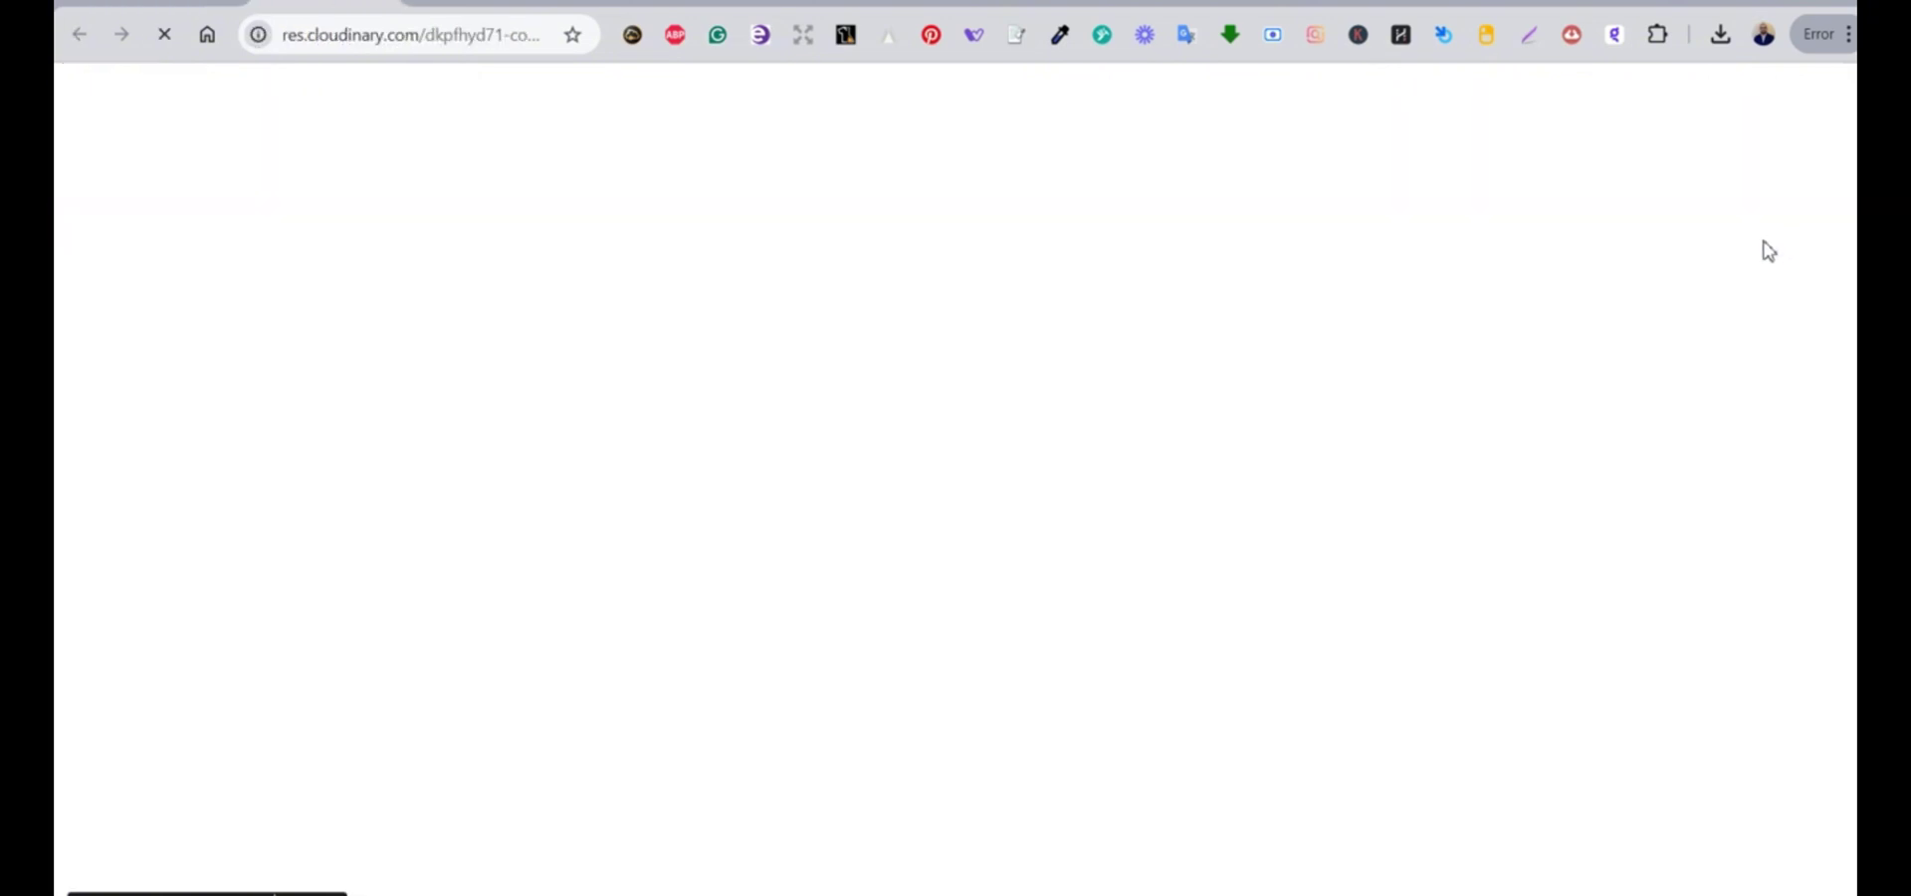